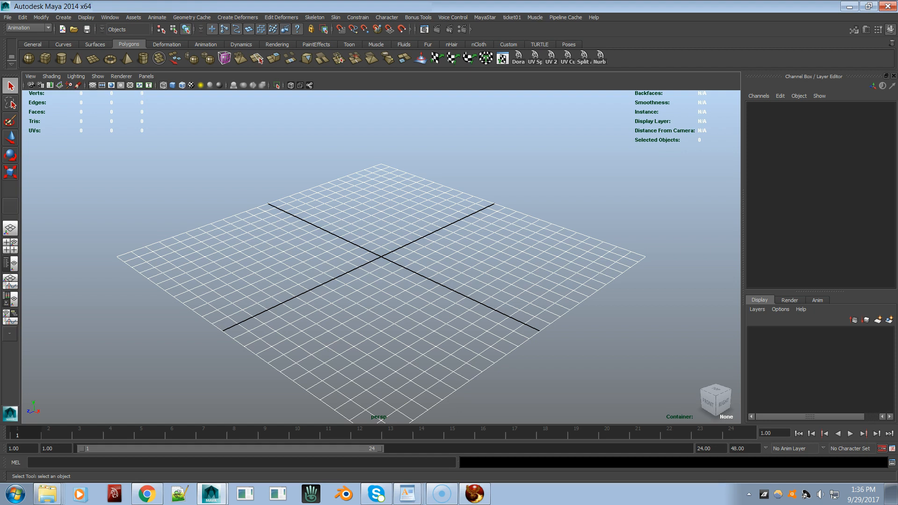
Activate the original female MayaStar avatar in the empty scene
left_click(490, 18)
mouse_move(510, 33)
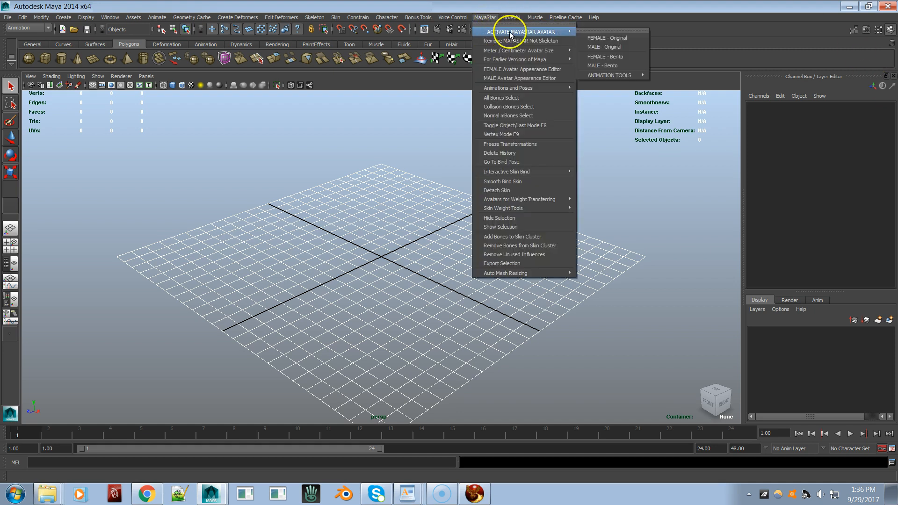
left_click(606, 38)
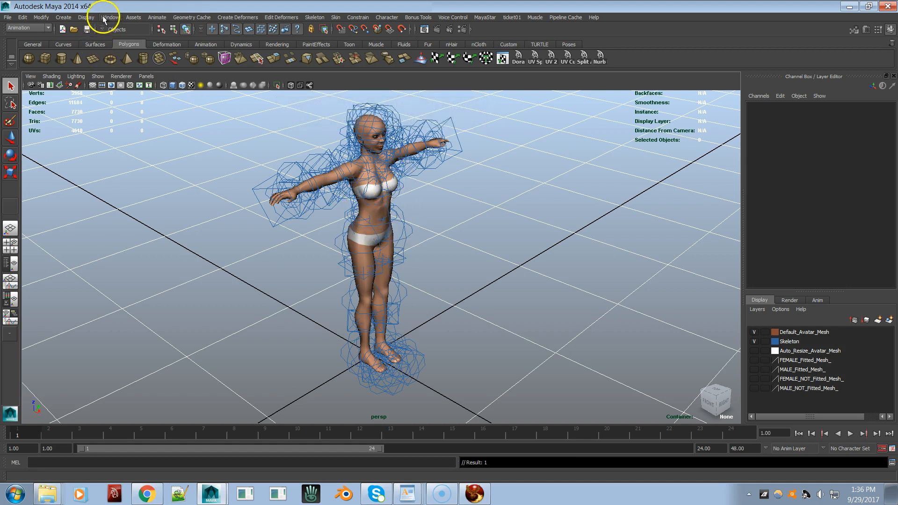
Set the joint display size to 0.01
left_click(92, 19)
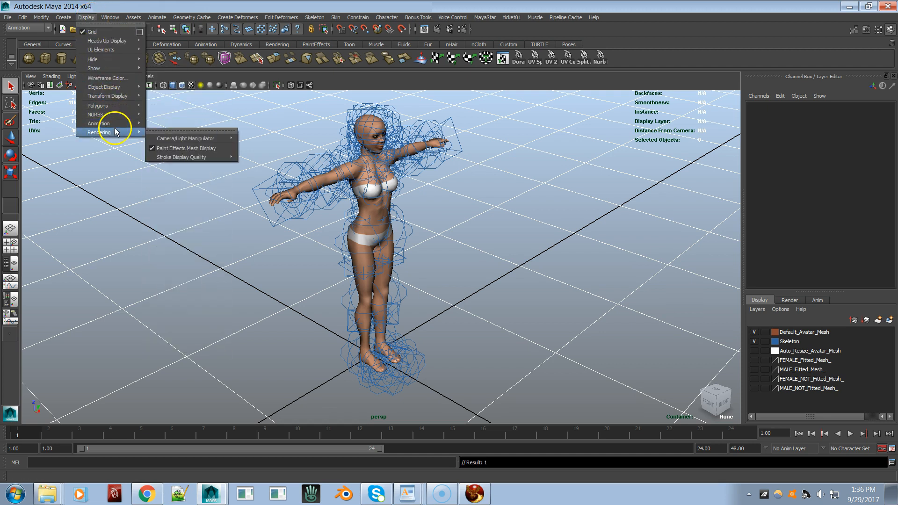
mouse_move(115, 124)
left_click(169, 148)
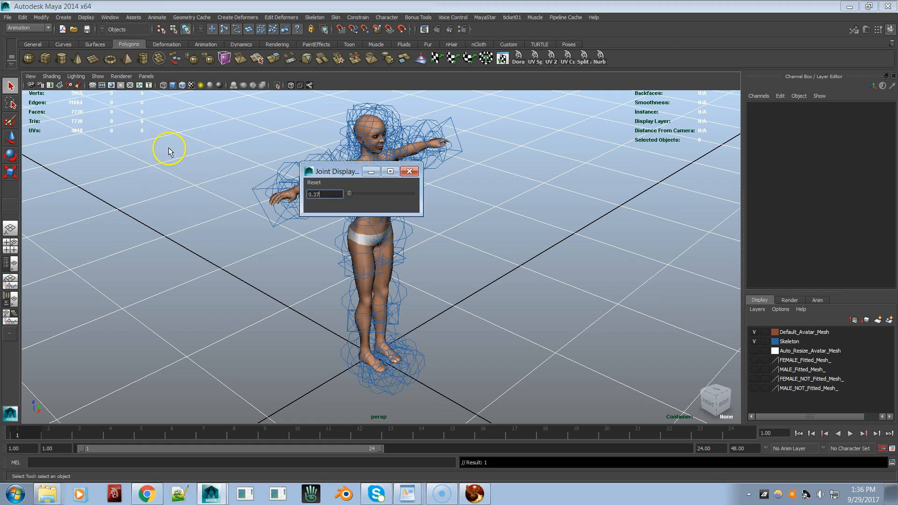
left_click_drag(349, 194, 327, 196)
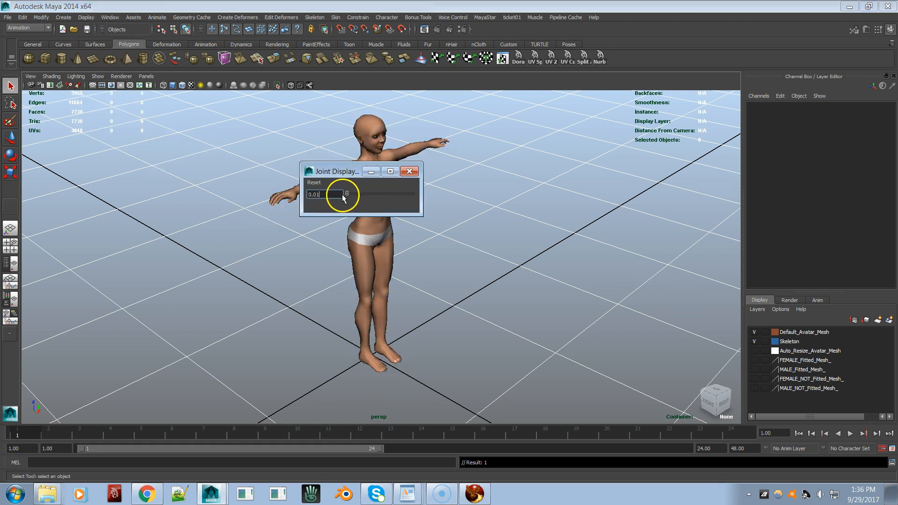
left_click_drag(272, 185, 191, 149)
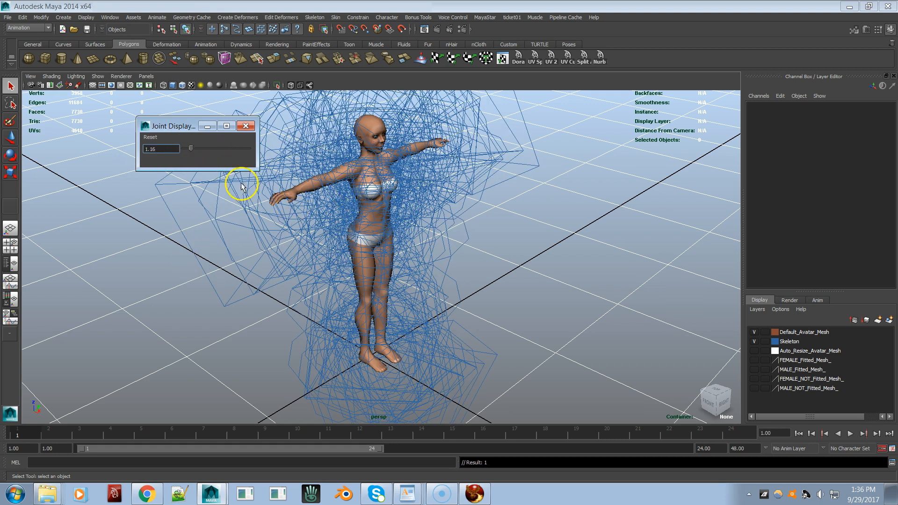
left_click(153, 139)
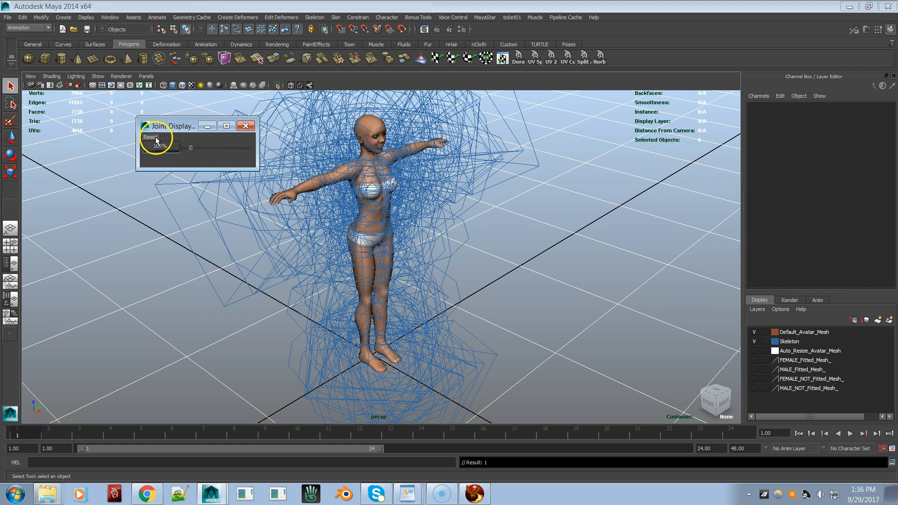
left_click(174, 145)
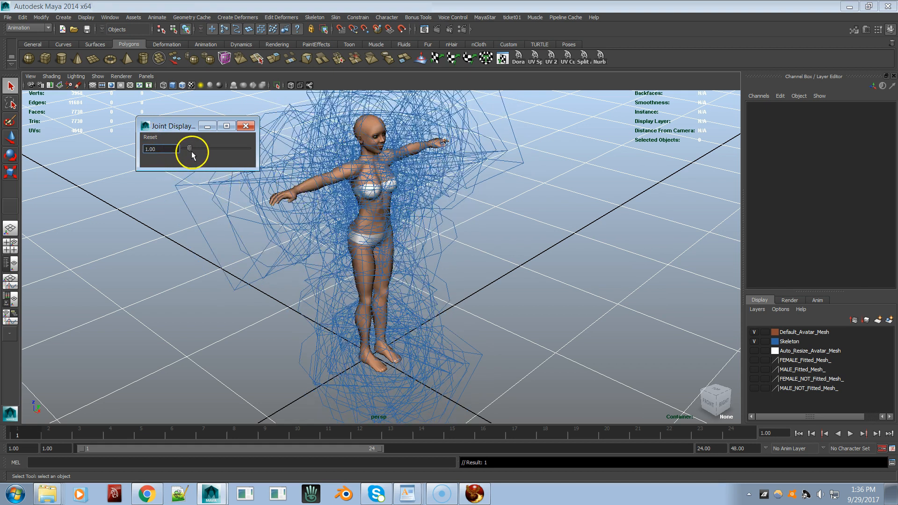
left_click_drag(190, 150, 185, 152)
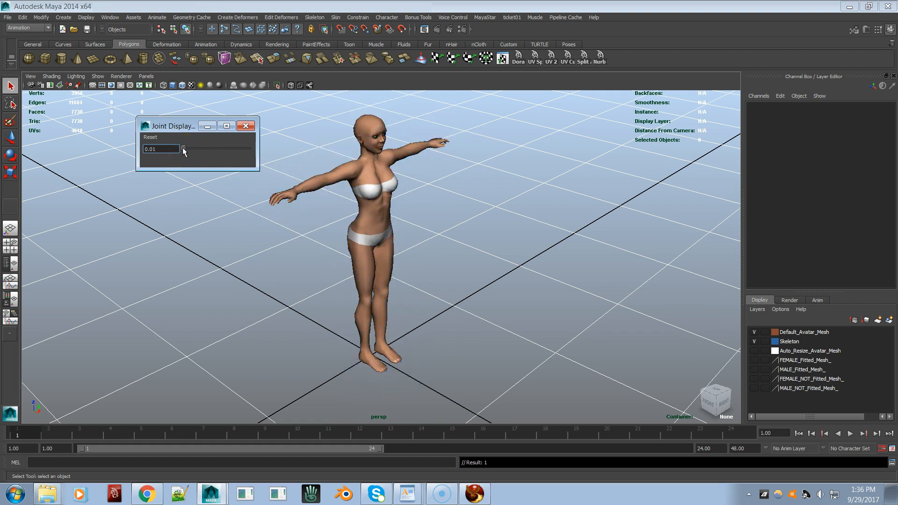
left_click(243, 127)
left_click(472, 83)
Apply the MayaStar ANIMATE (Original) FEMALE animation rig to the avatar
left_click(488, 19)
mouse_move(561, 32)
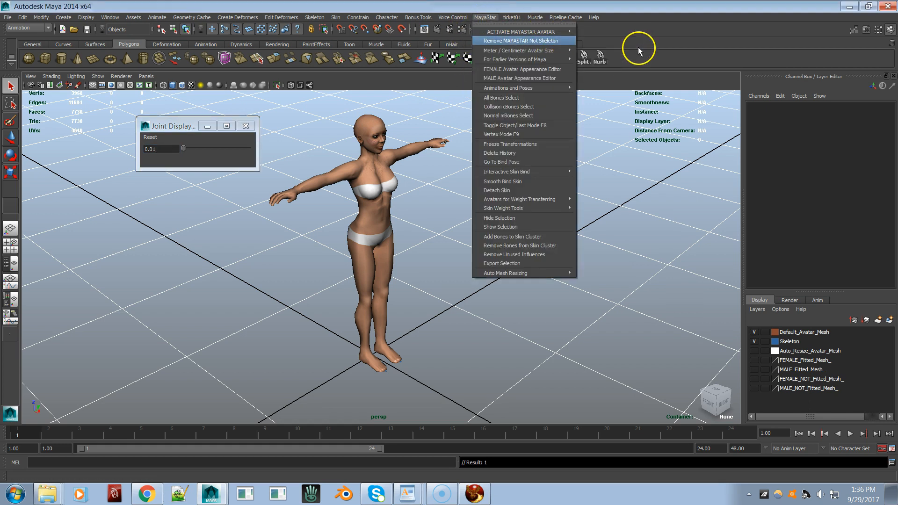
mouse_move(617, 74)
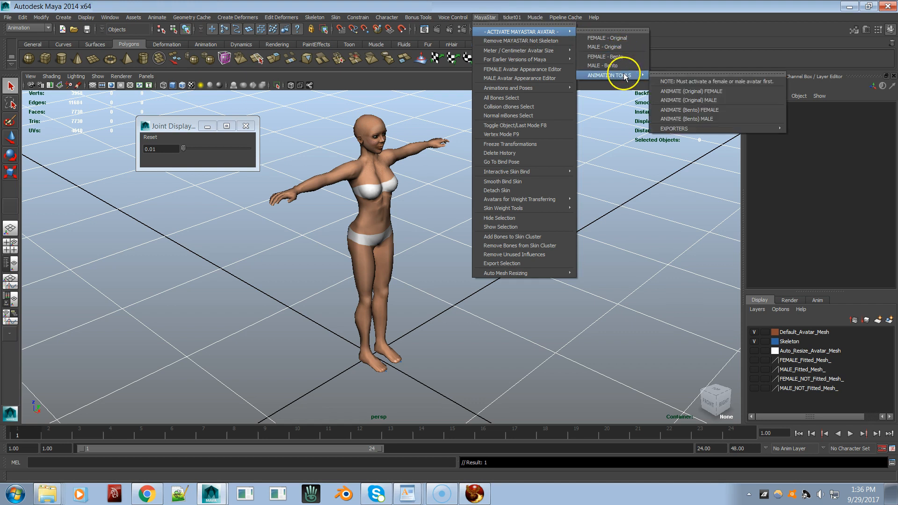
left_click(699, 93)
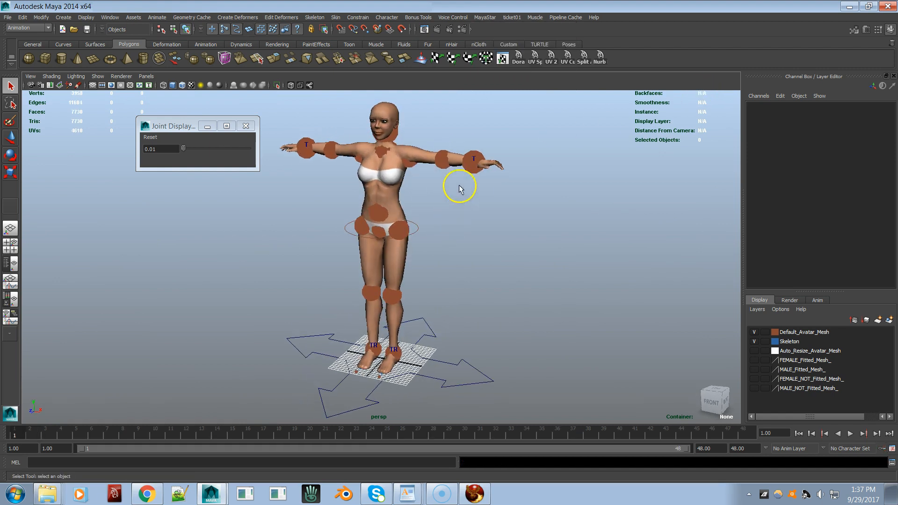
Try to move the avatar's left hand effector inward in front of the chest
left_click(473, 162)
scroll(518, 212, "up", 4)
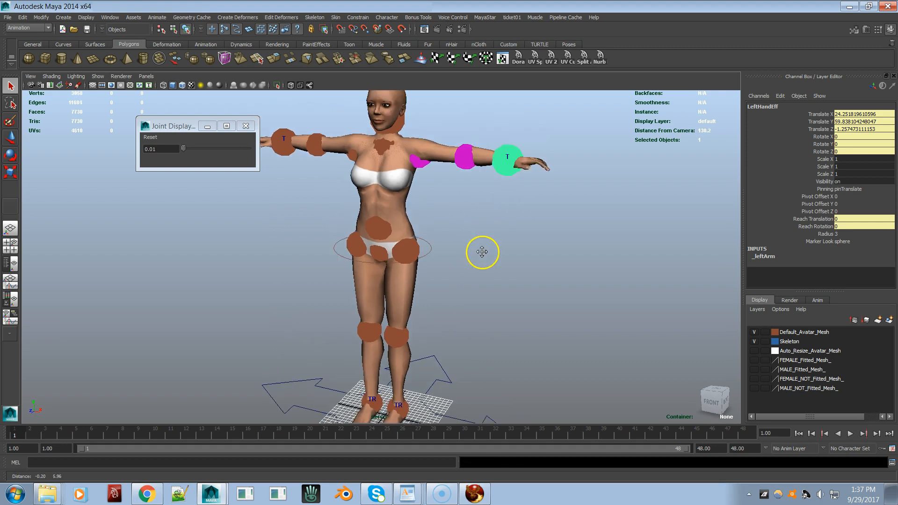
key("w")
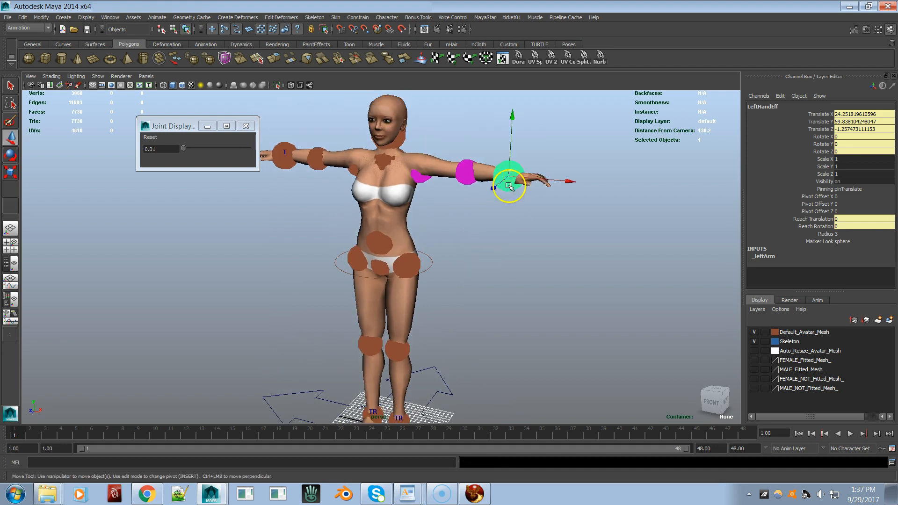
left_click_drag(509, 174, 445, 183)
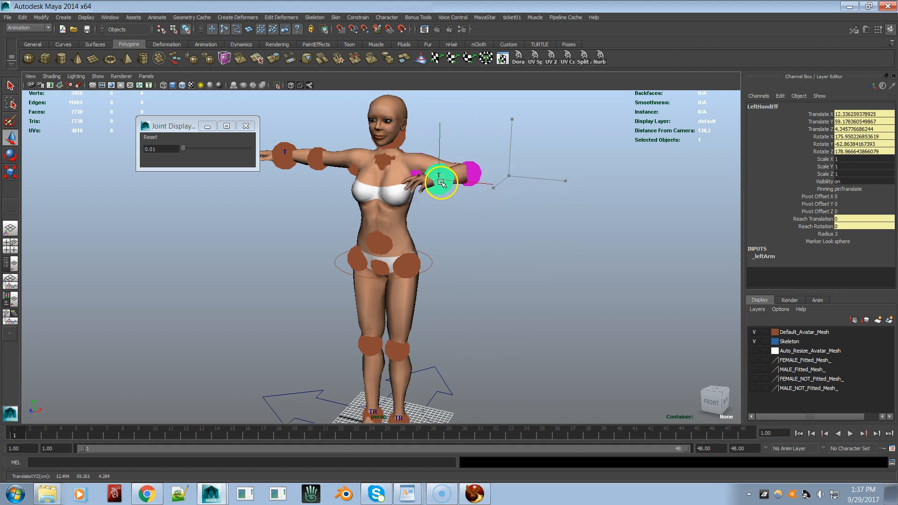
key("ctrl+z")
key("ctrl+z")
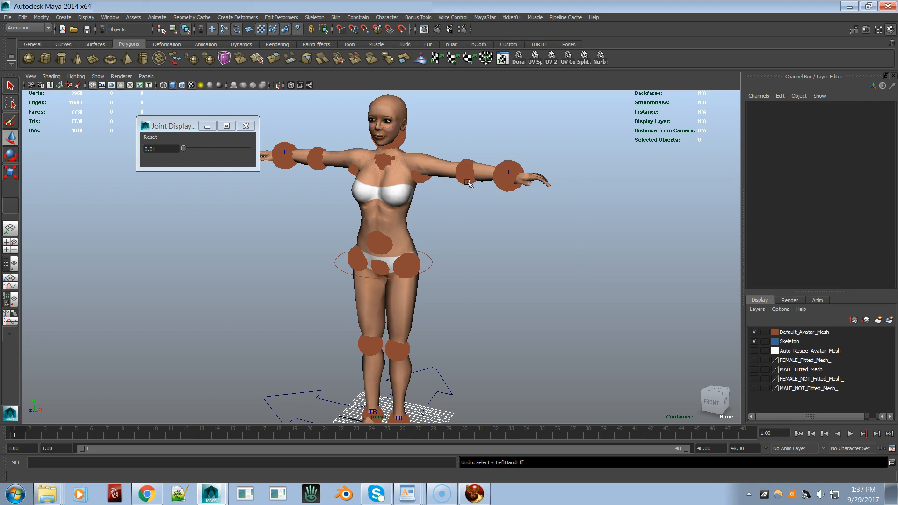
Try to lower the left hand effector and delete its keys at frame 24
left_click(358, 349)
left_click(501, 180)
left_click_drag(501, 181, 465, 196)
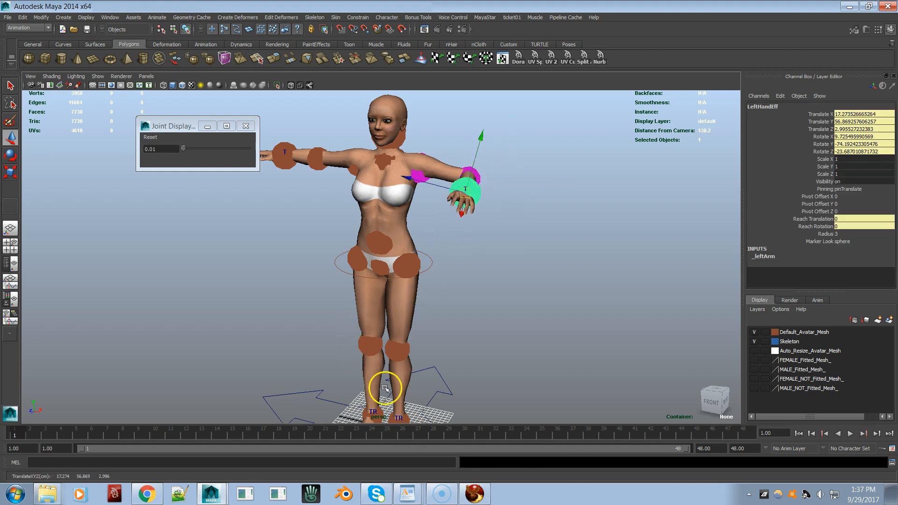
right_click(375, 436)
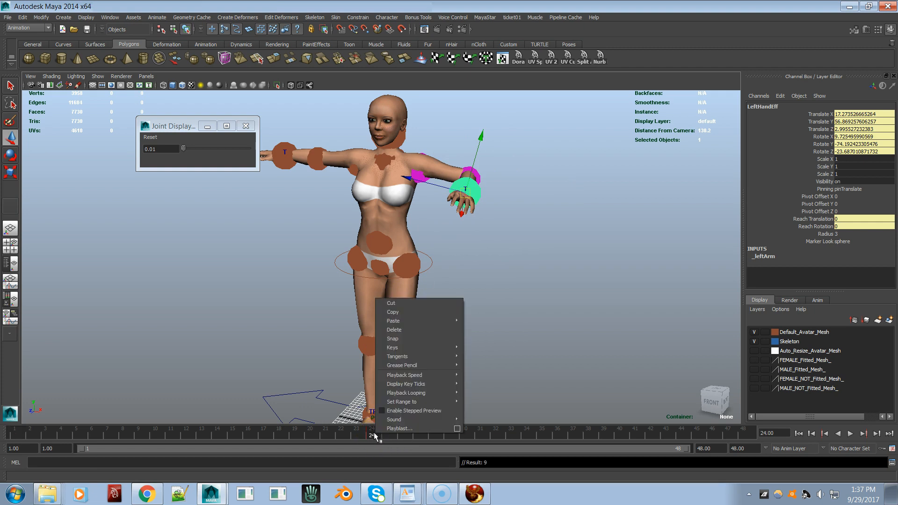
left_click(430, 329)
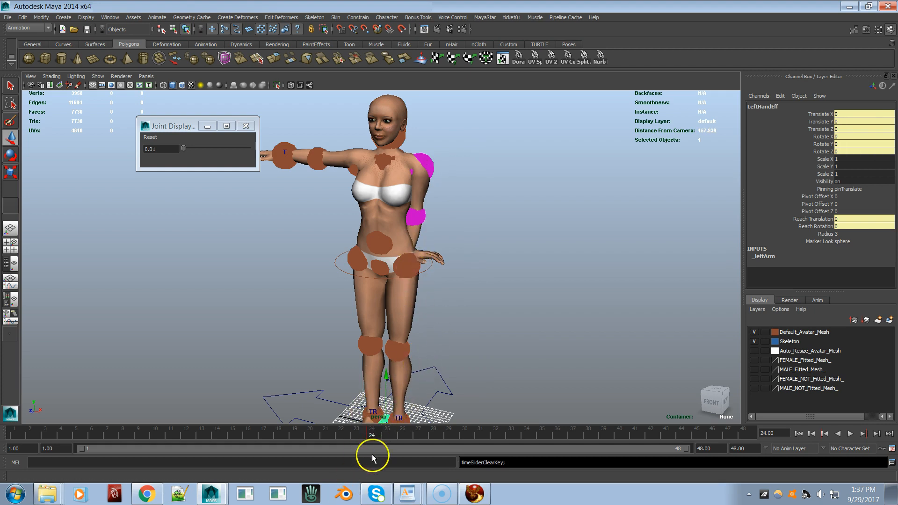
key("ctrl+z")
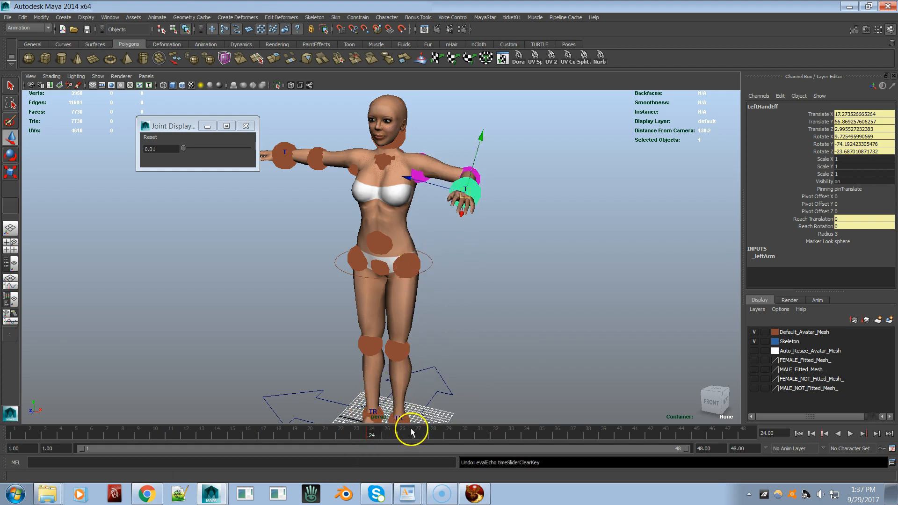
key("ctrl+z")
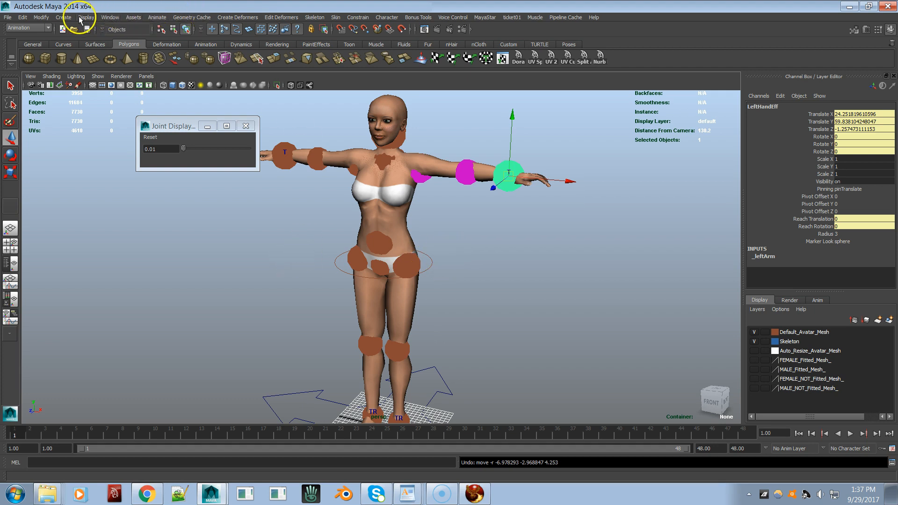
Open the Outliner and delete the humanIK1 and fbikCharacter nodes
left_click(104, 18)
left_click(117, 86)
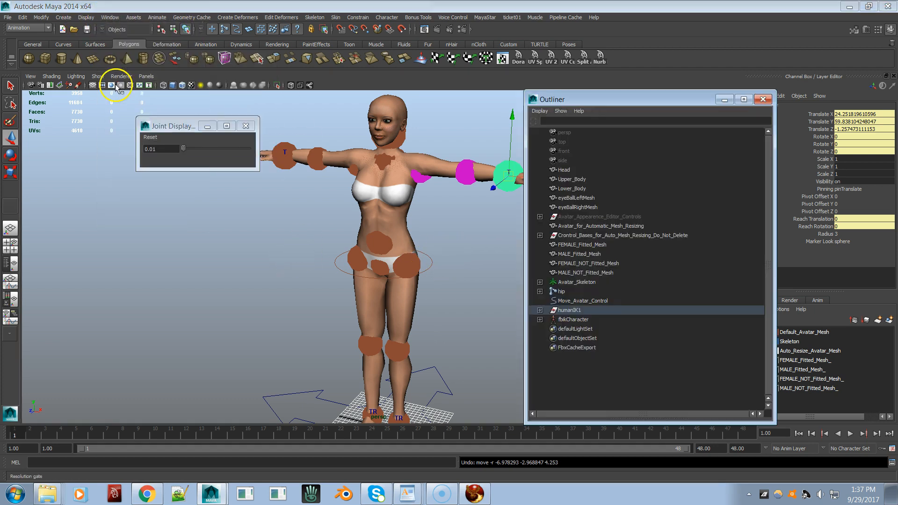
left_click(578, 319)
left_click(571, 311)
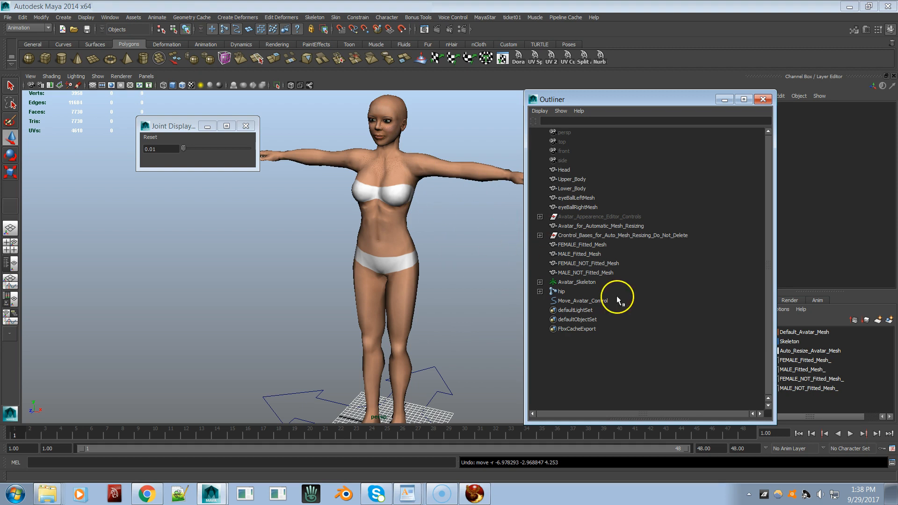
Hide the Default_Avatar_Mesh and Skeleton display layers, leaving only the hip joint hierarchy shown
left_click(540, 291)
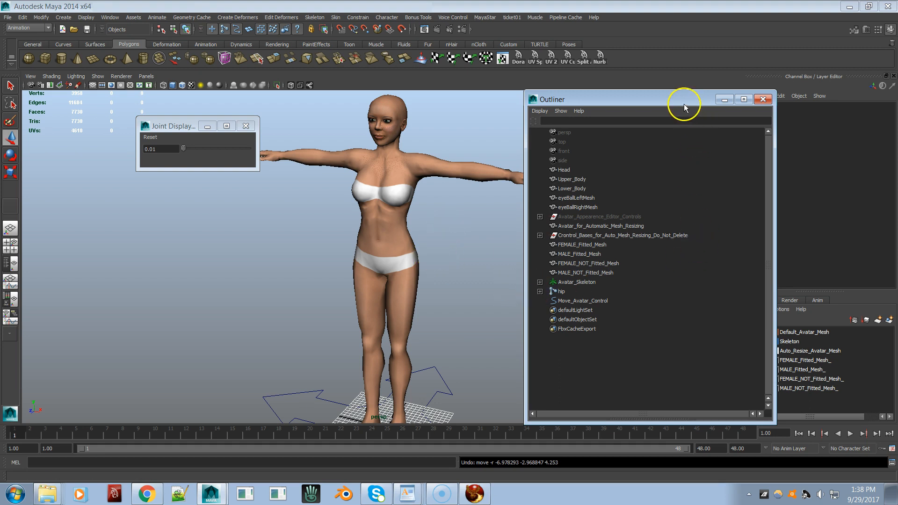
left_click_drag(629, 98, 564, 84)
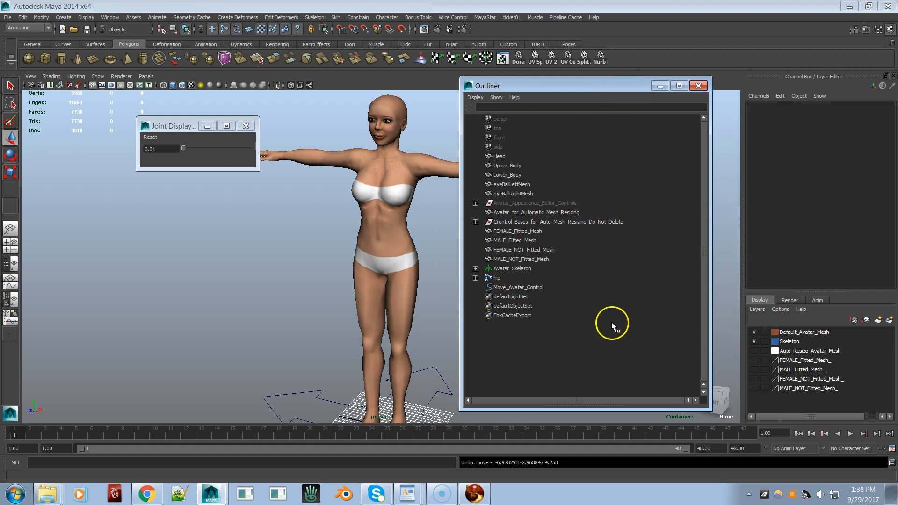
left_click(754, 332)
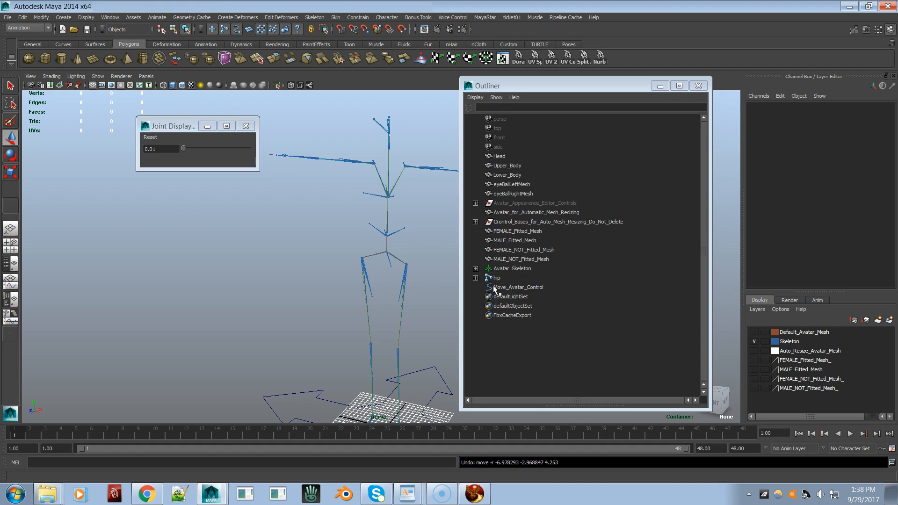
left_click(475, 269)
left_click(476, 269)
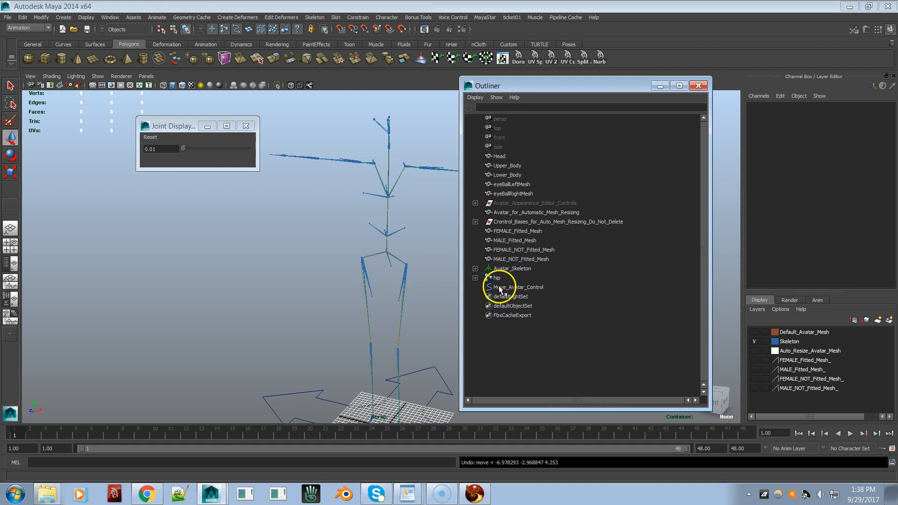
left_click(754, 342)
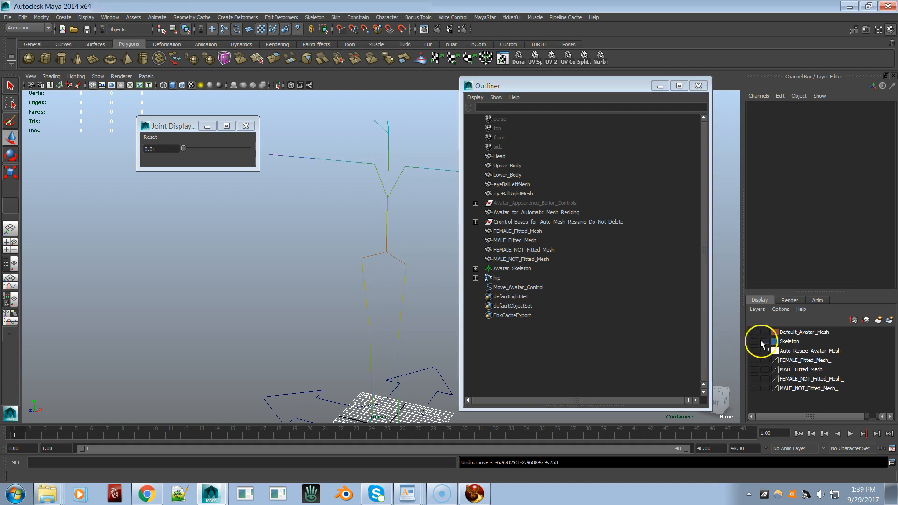
left_click(755, 342)
left_click(756, 342)
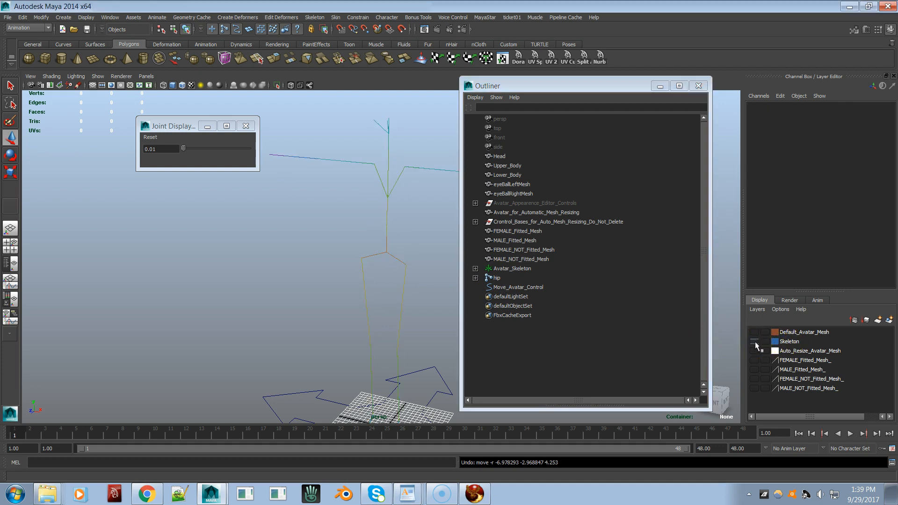
Select the hip joint hierarchy and set the joint display size to 1.02
left_click(498, 278)
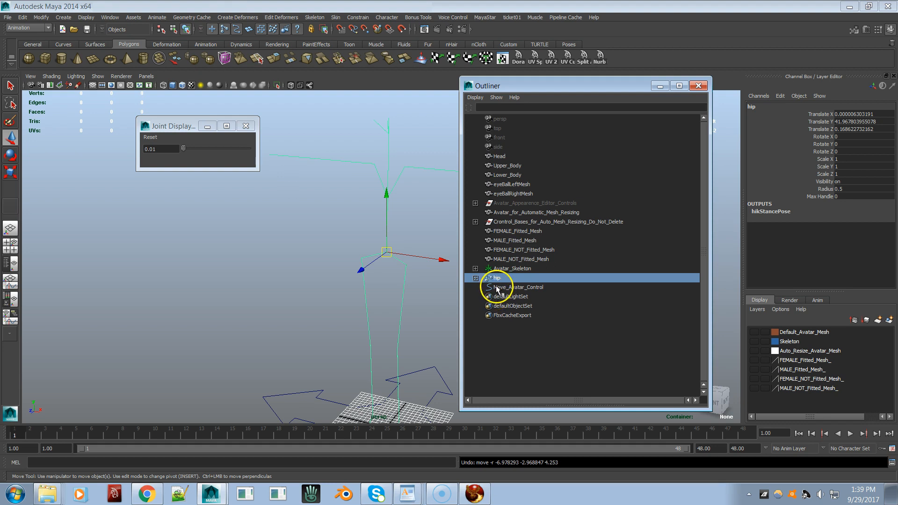
left_click_drag(184, 148, 189, 147)
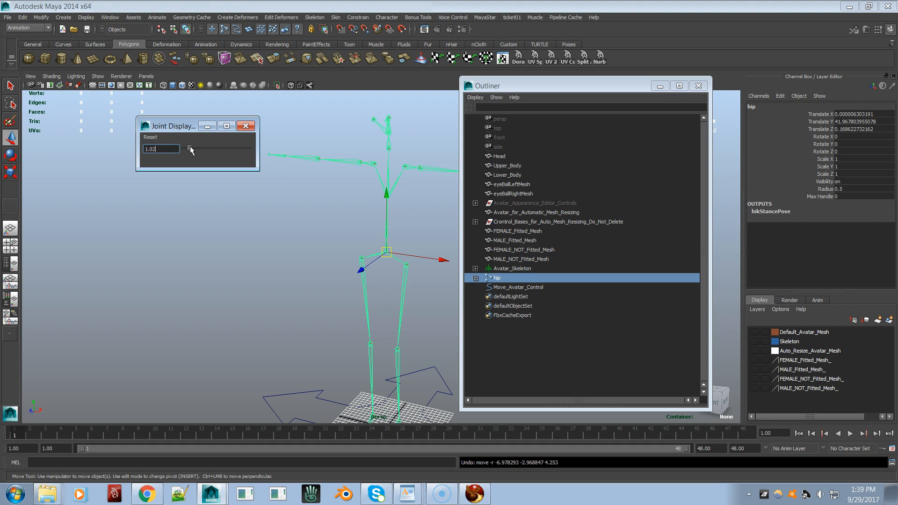
left_click(245, 127)
left_click_drag(352, 193, 273, 179, "alt")
right_click_drag(370, 290, 194, 266, "alt")
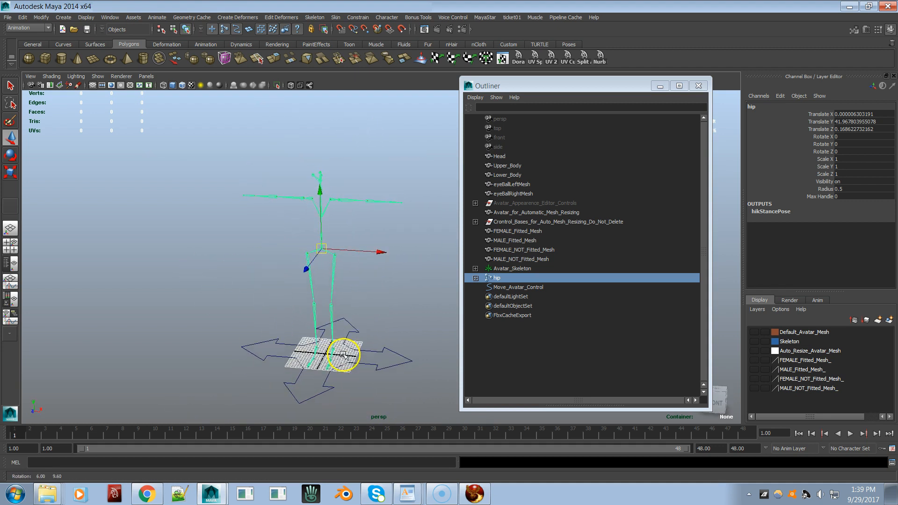
right_click_drag(336, 260, 342, 286, "alt")
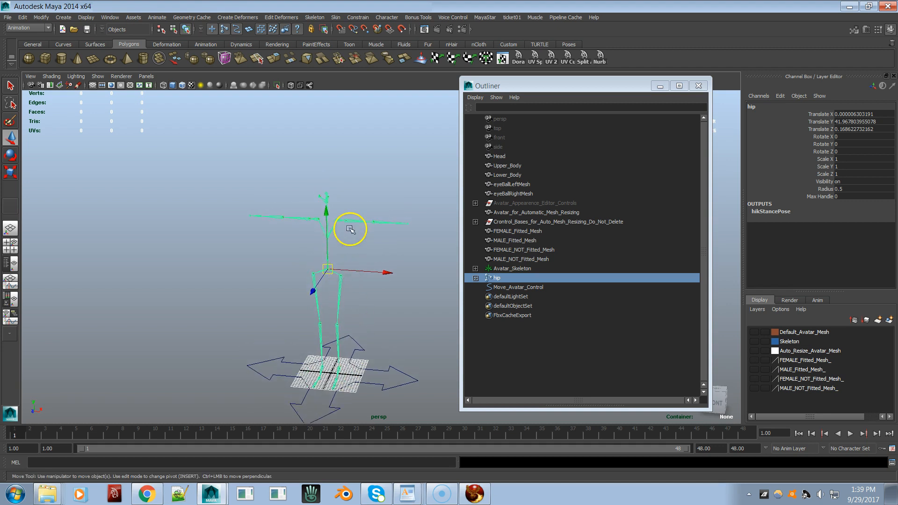
Open the HumanIK character controls and start a new skeleton definition, keeping the definition diagram clear of the Outliner
left_click(24, 28)
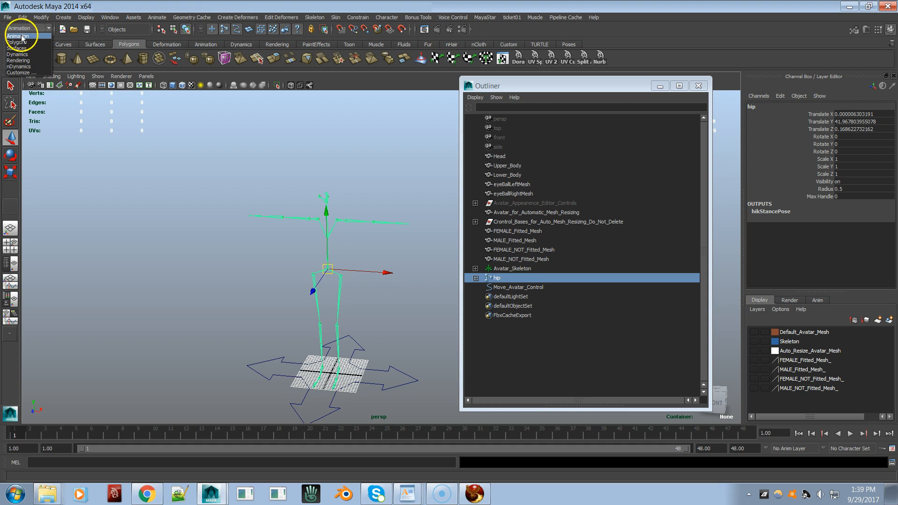
left_click(22, 36)
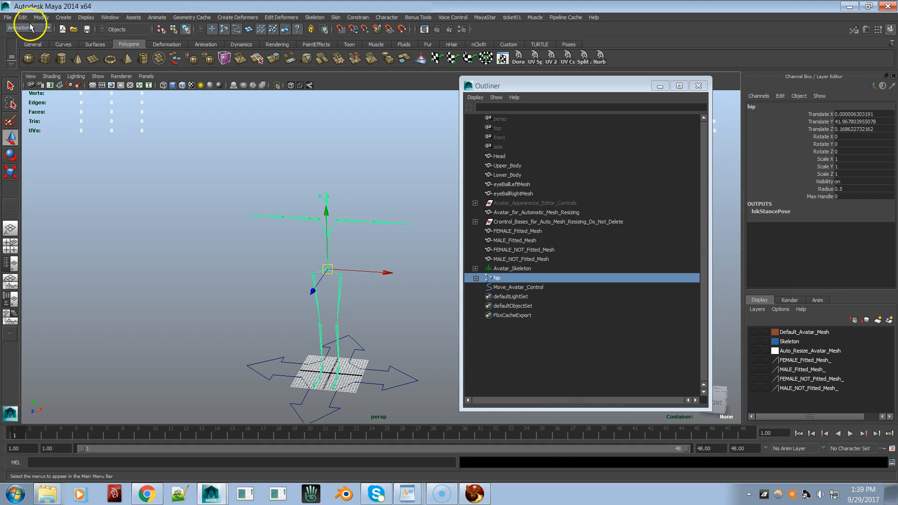
left_click(310, 19)
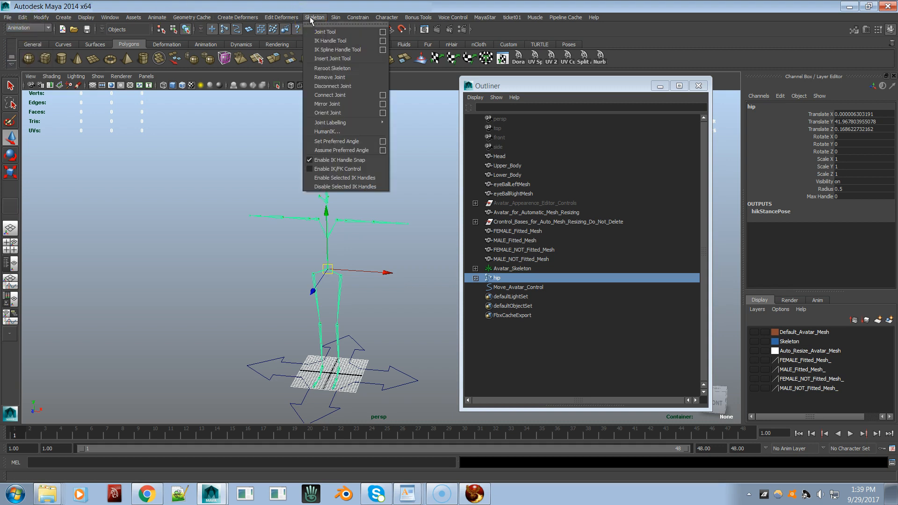
left_click(363, 133)
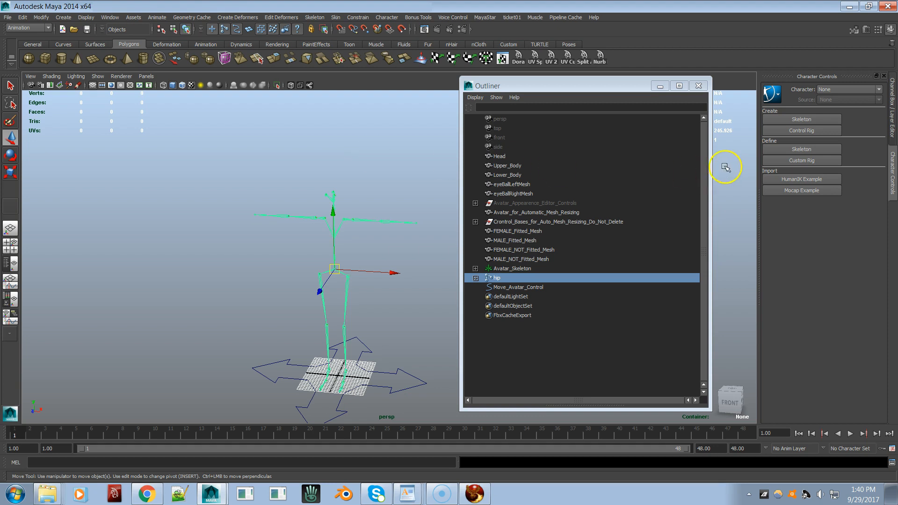
left_click(772, 148)
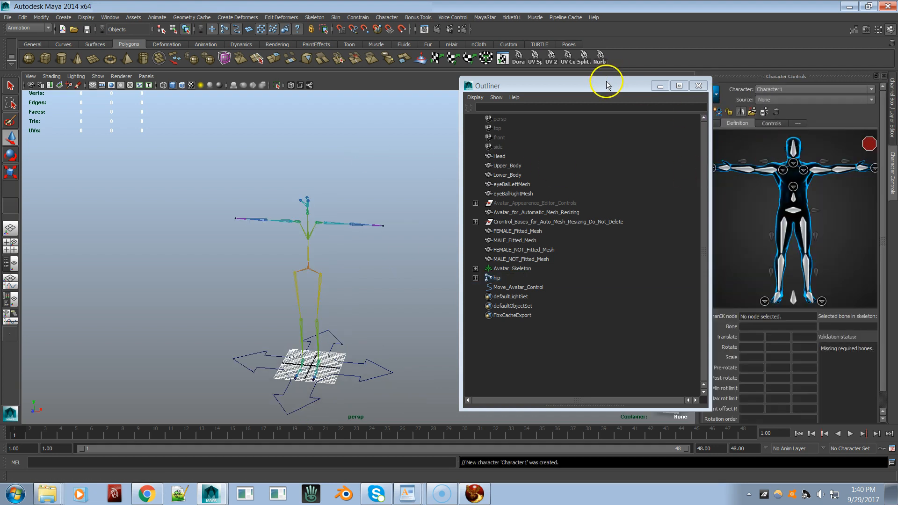
left_click_drag(602, 89, 561, 89)
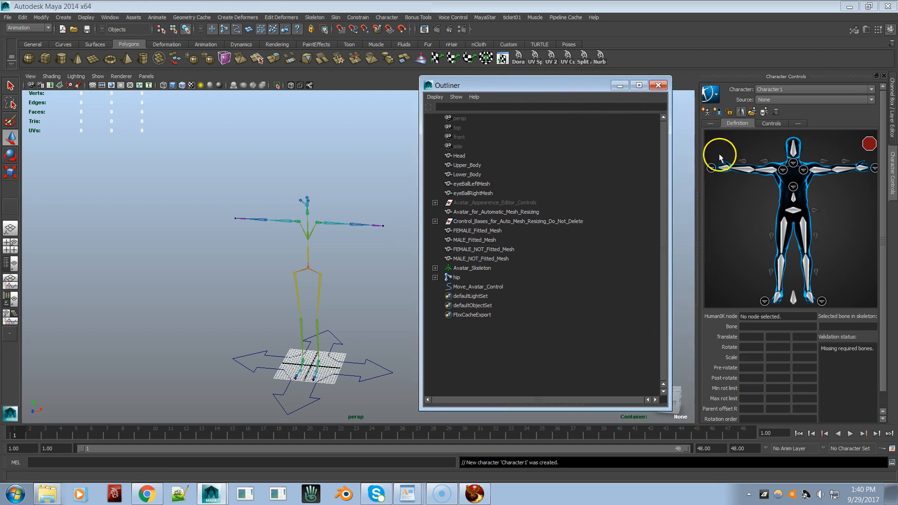
Assign the hip joint to the Spine node of the HumanIK definition
left_click(794, 198)
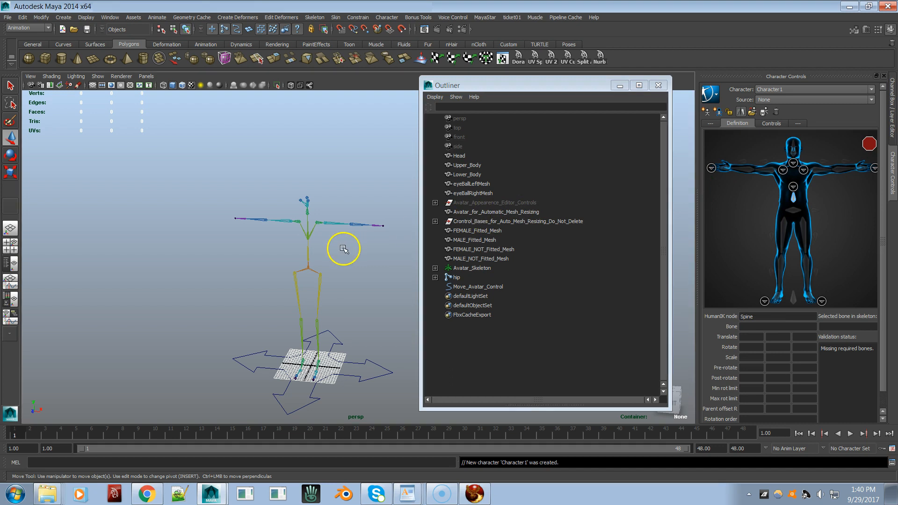
scroll(355, 247, "up", 2)
key("f")
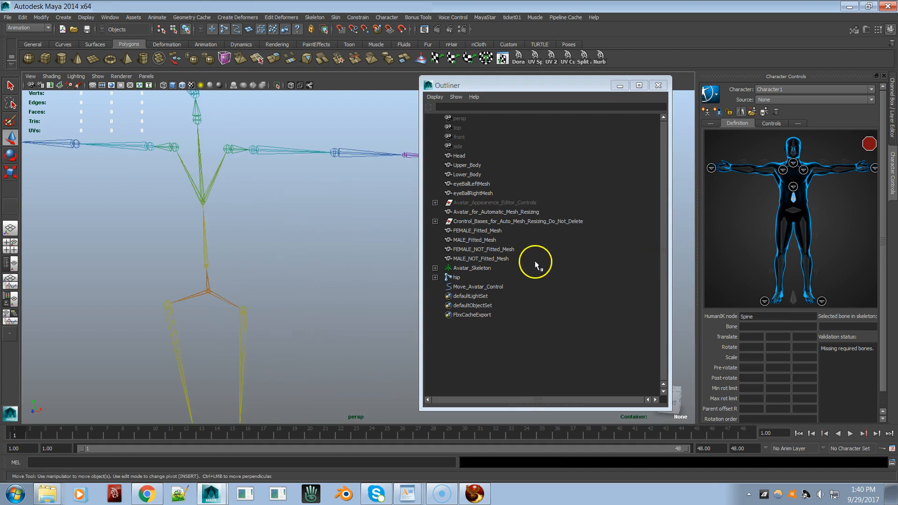
left_click(206, 281)
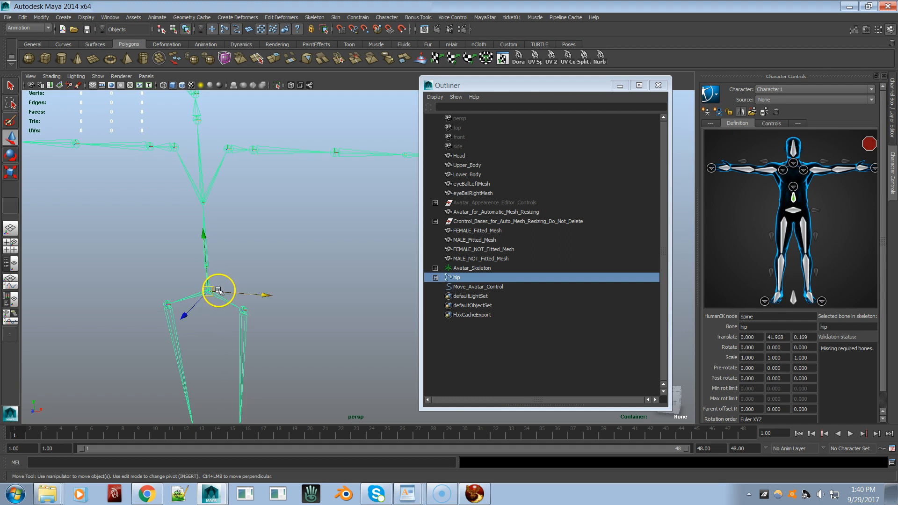
Expand the hip hierarchy in the Outliner and review its spine, arm and leg joint names, leaving it collapsed
left_click(435, 277)
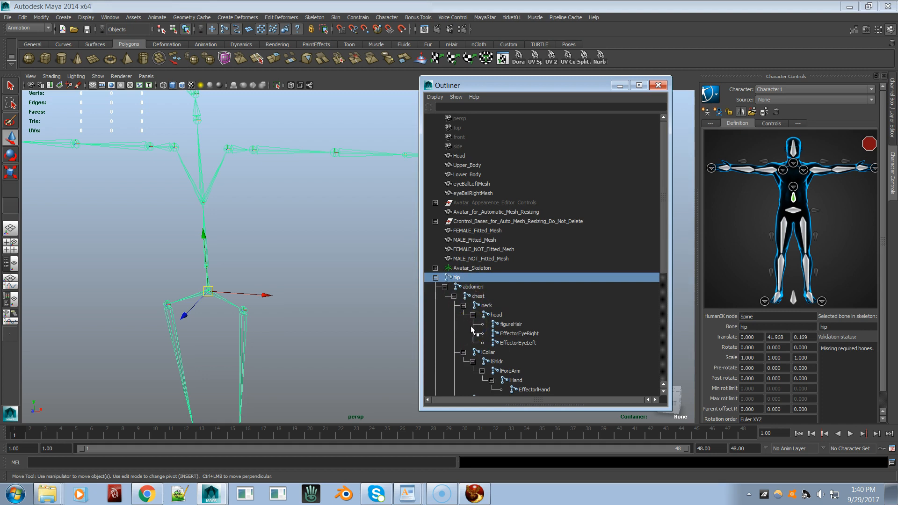
scroll(487, 304, "down", 7)
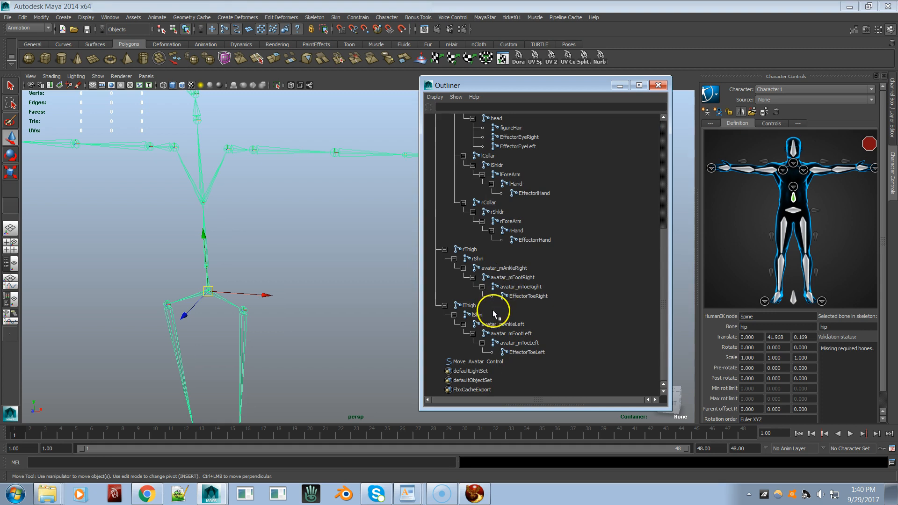
scroll(484, 311, "up", 5)
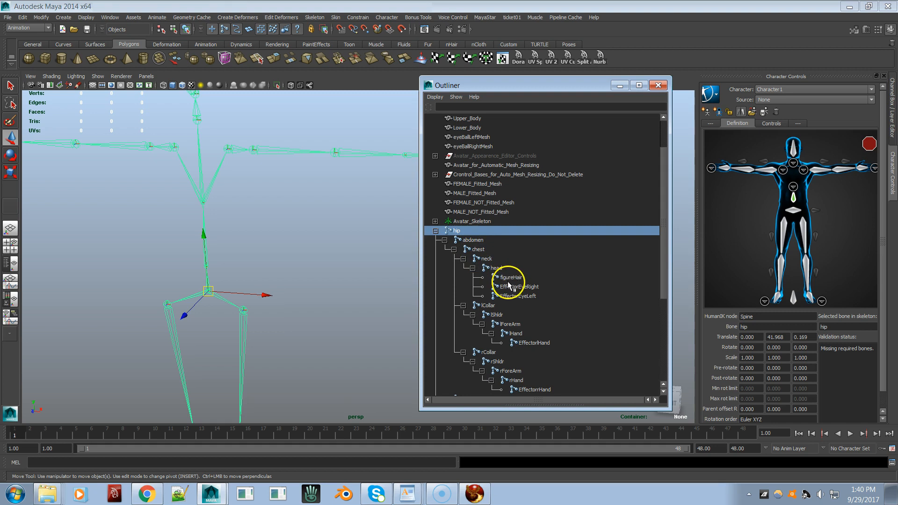
scroll(530, 296, "down", 3)
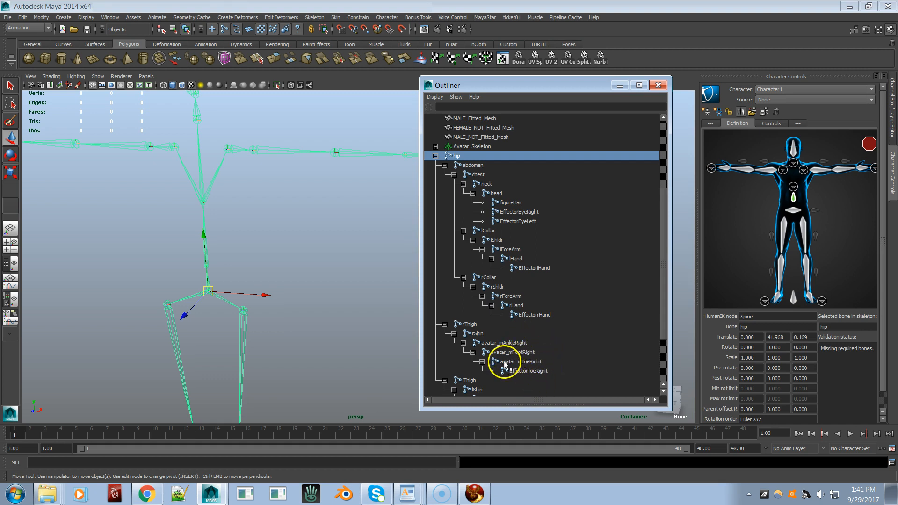
left_click(435, 156)
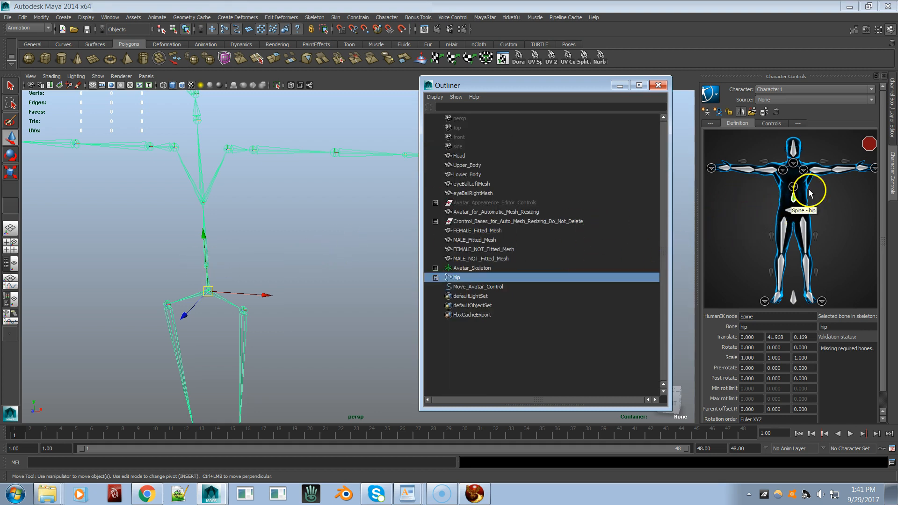
Undo the hip joint selection to clear its assignment from the Spine node
left_click(790, 211)
left_click(791, 211)
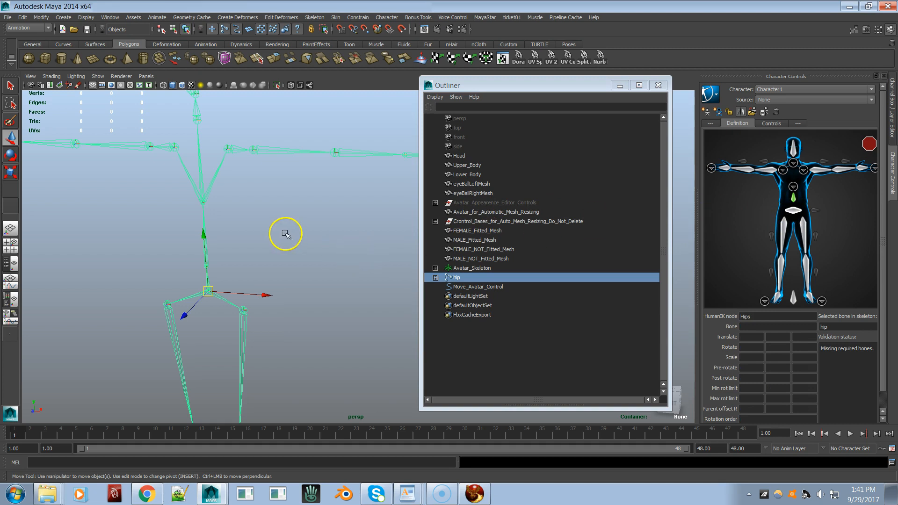
key("ctrl+z")
key("shift+z")
key("ctrl+z")
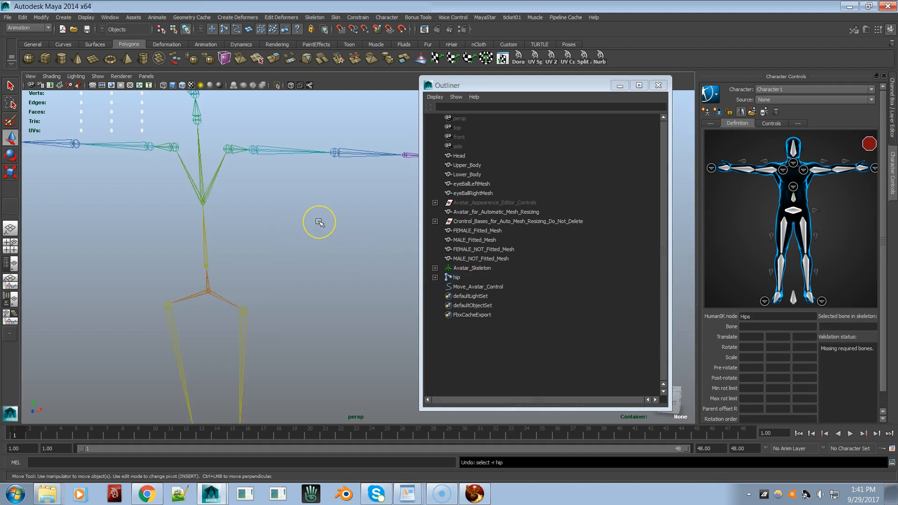
Assign the hip joint to the Hips node and the abdomen joint to the Spine node
left_click(793, 214)
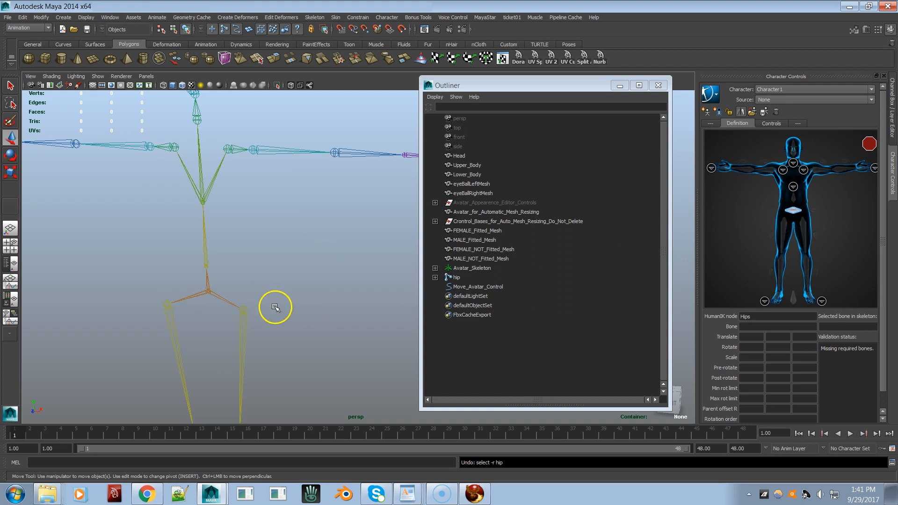
left_click(209, 282)
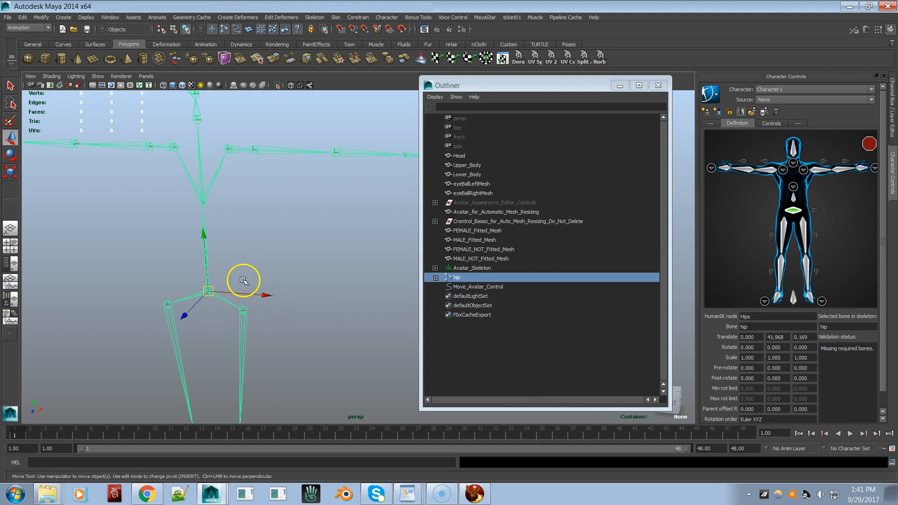
left_click(793, 198)
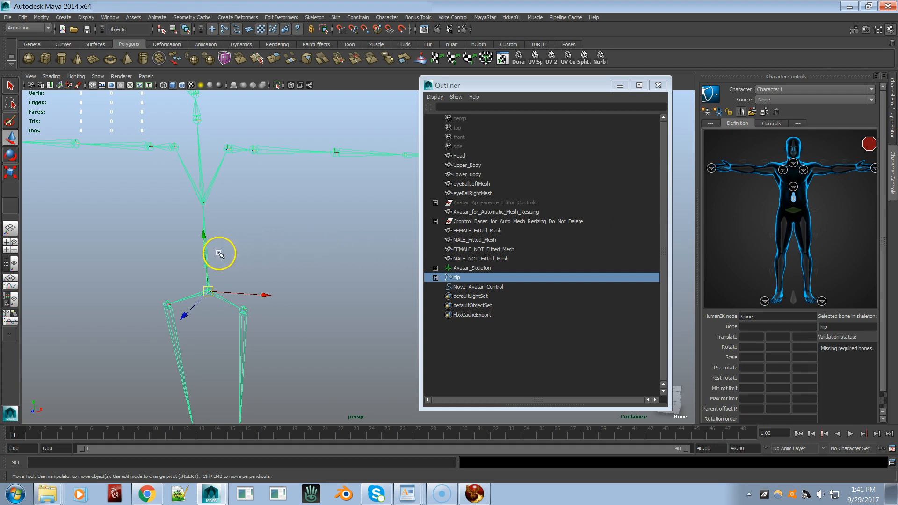
left_click(204, 222)
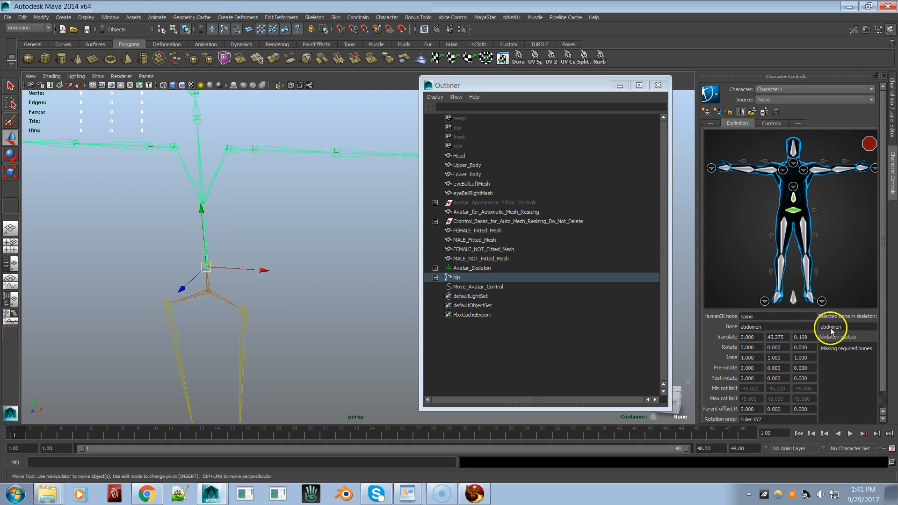
right_click_drag(252, 289, 373, 289, "alt")
middle_click_drag(275, 271, 390, 327, "alt")
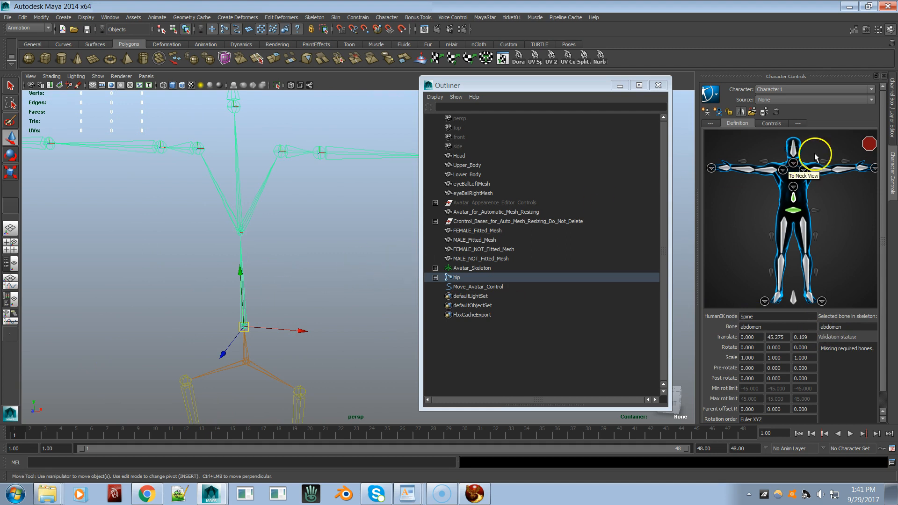
In the detailed spine view, assign the chest joint to the Spine1 node and return to the full-body view
left_click(796, 187)
left_click(793, 270)
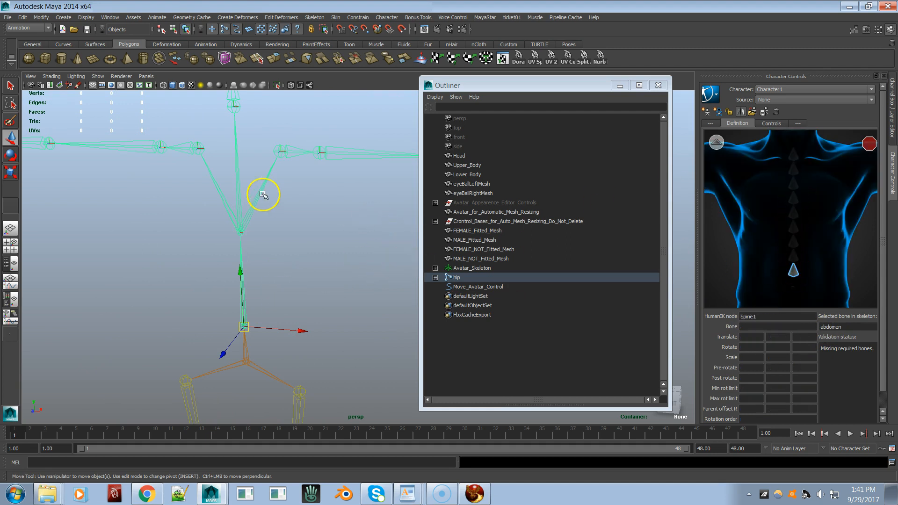
left_click(237, 192)
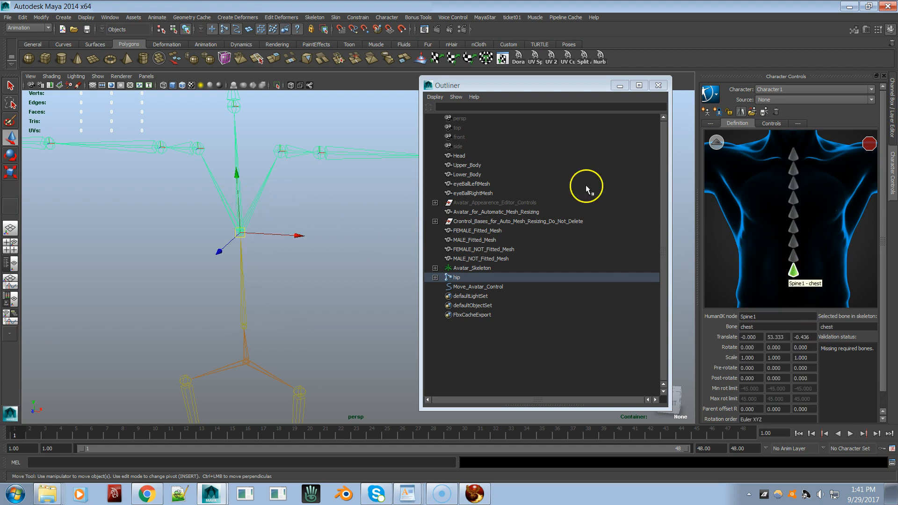
left_click(716, 142)
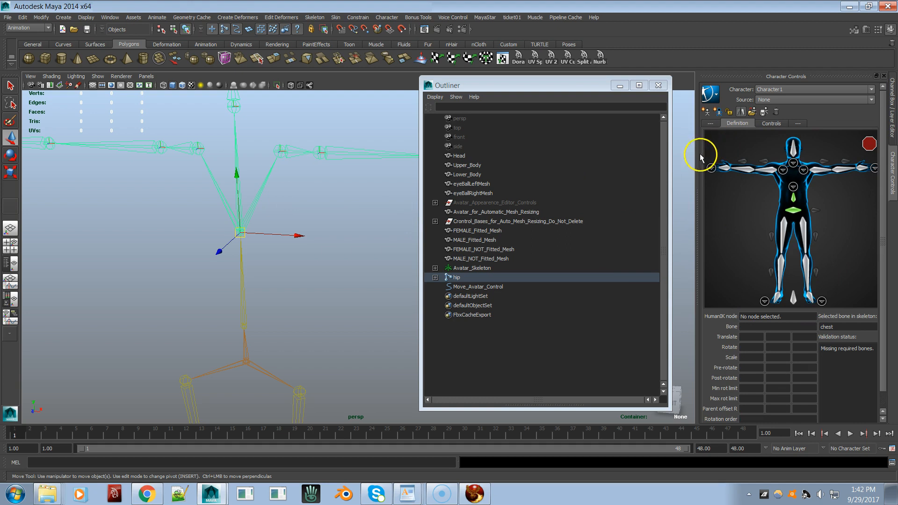
In the detailed neck view, assign the neck joint to the Neck node and return to the full-body view
left_click(794, 164)
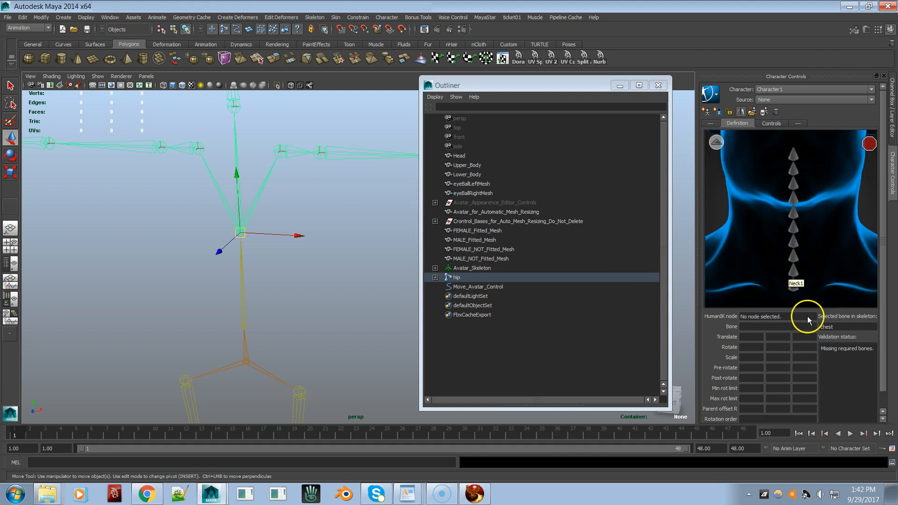
left_click(792, 286)
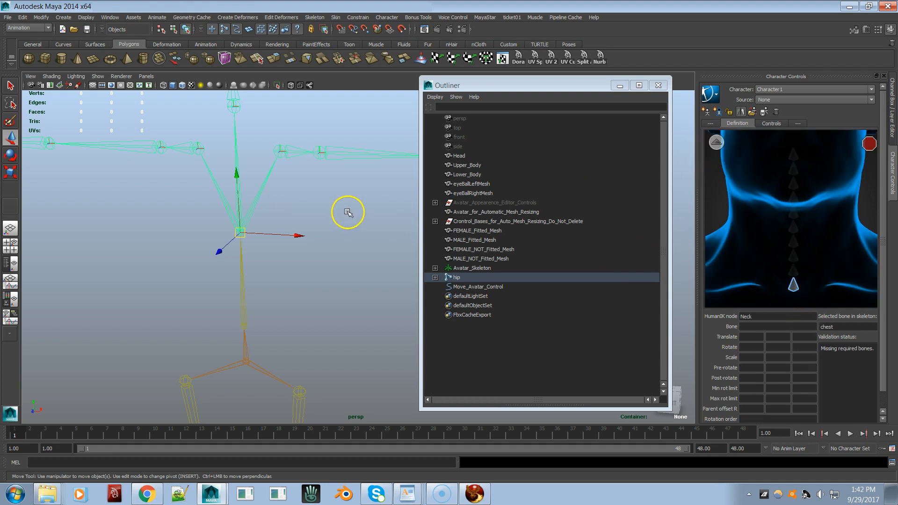
middle_click_drag(235, 133, 273, 214, "alt")
left_click(235, 131)
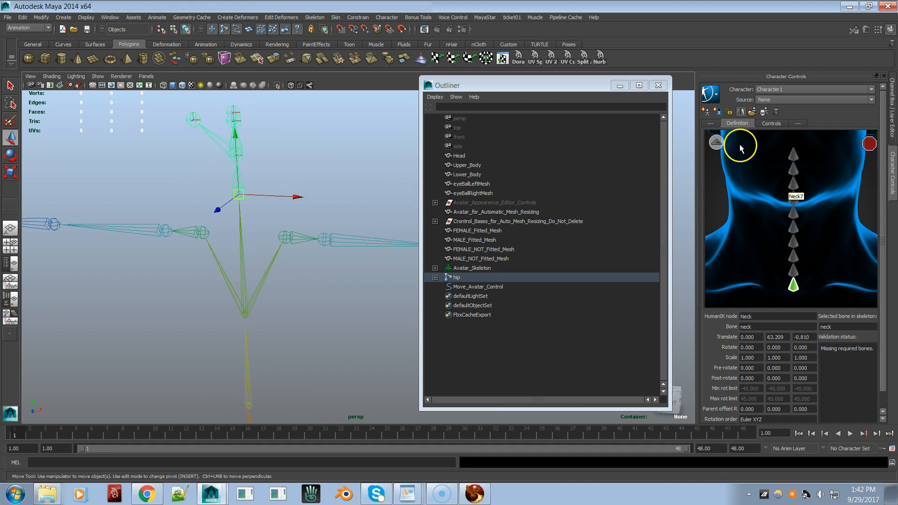
left_click(716, 143)
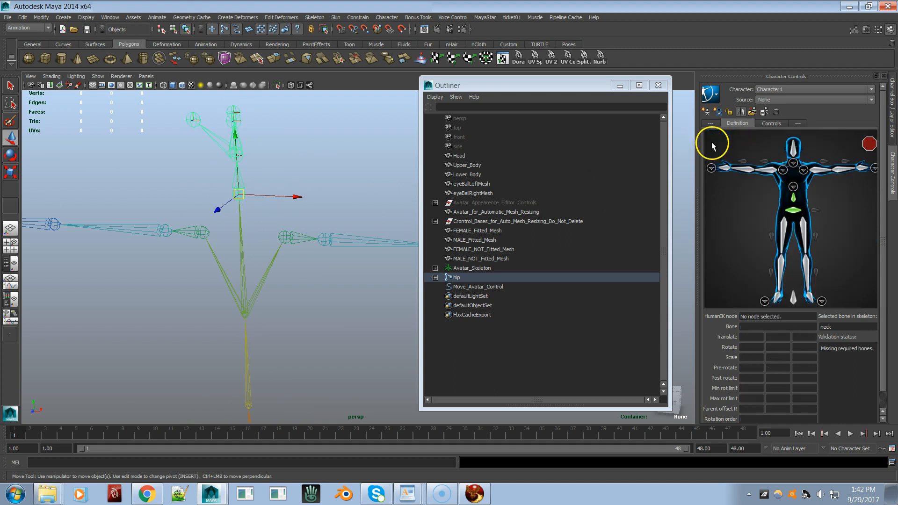
Assign the figureHair joint at the top of the skull to the Head node
left_click(795, 155)
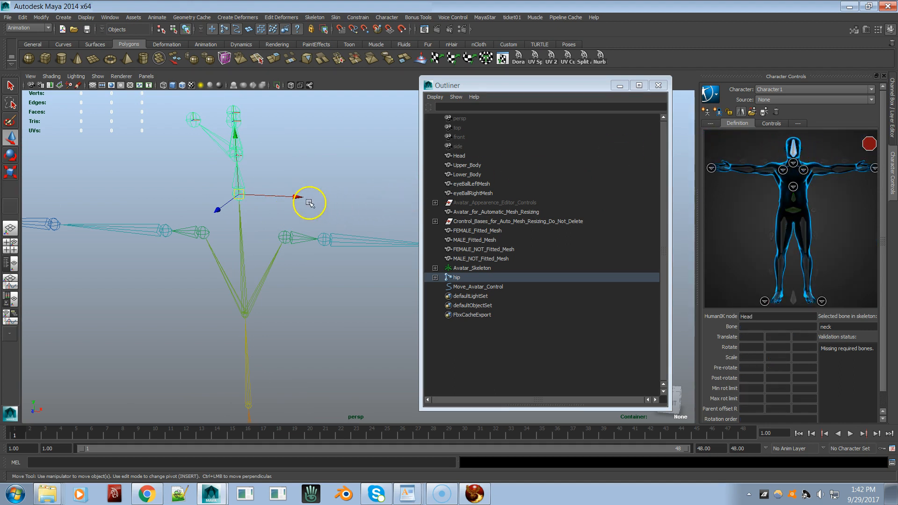
left_click_drag(311, 202, 311, 214, "alt")
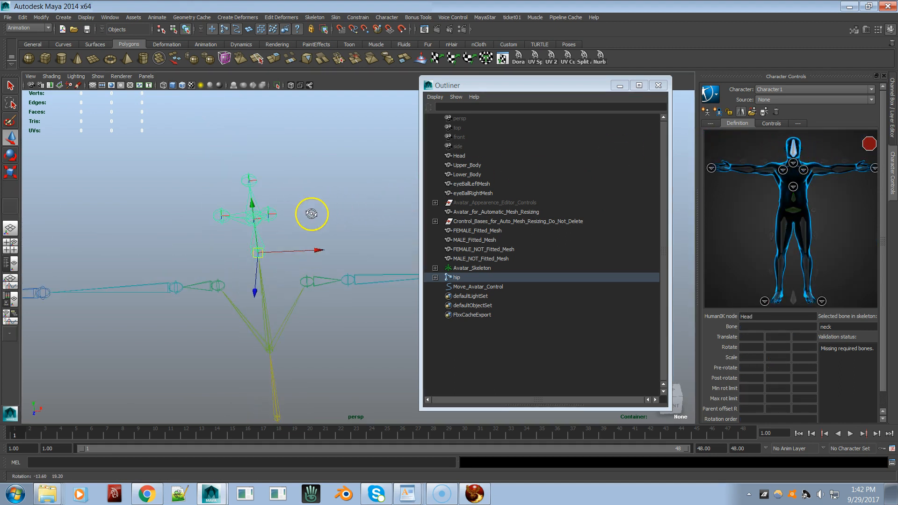
left_click(252, 180)
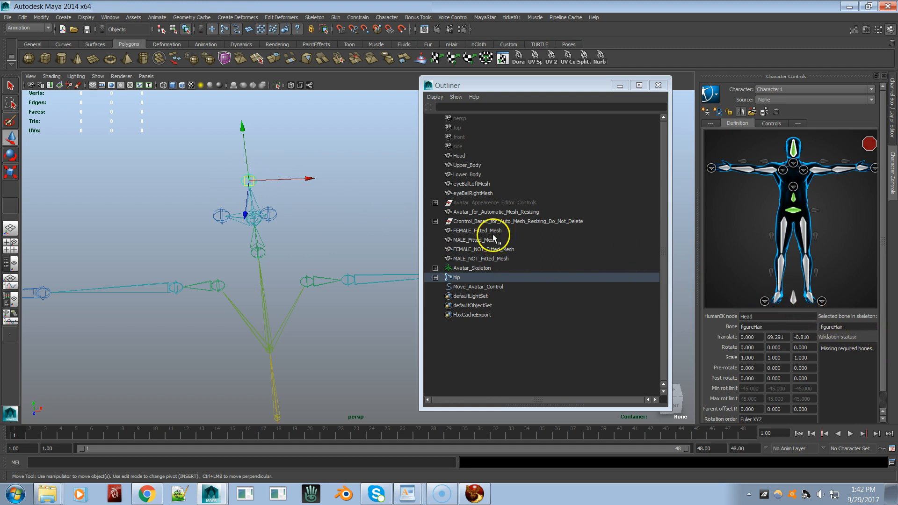
In the detailed left shoulder view, assign the lCollar joint to the LeftShoulder node
left_click_drag(321, 210, 297, 196, "alt")
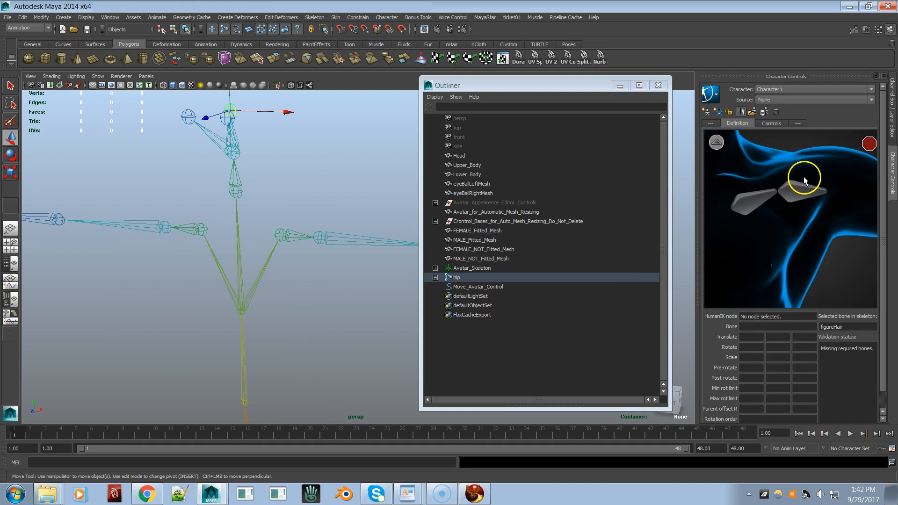
left_click(765, 192)
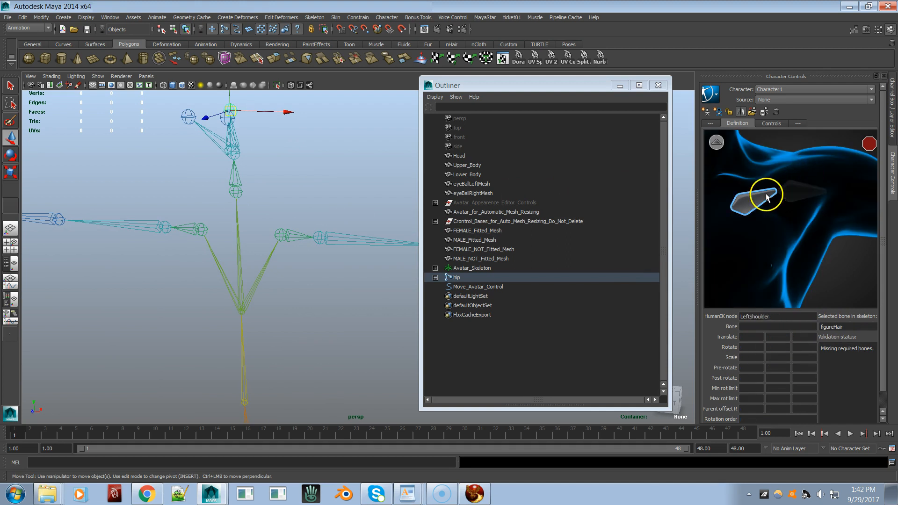
left_click(282, 236)
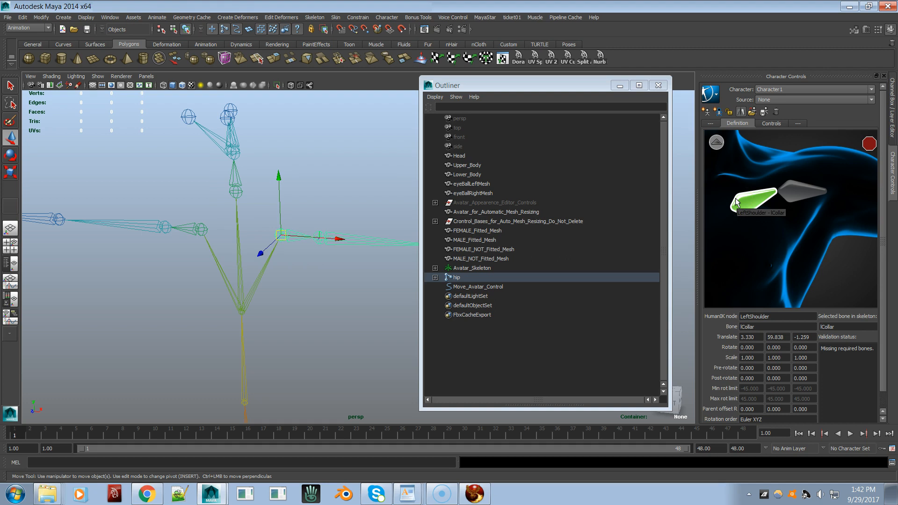
left_click(741, 114)
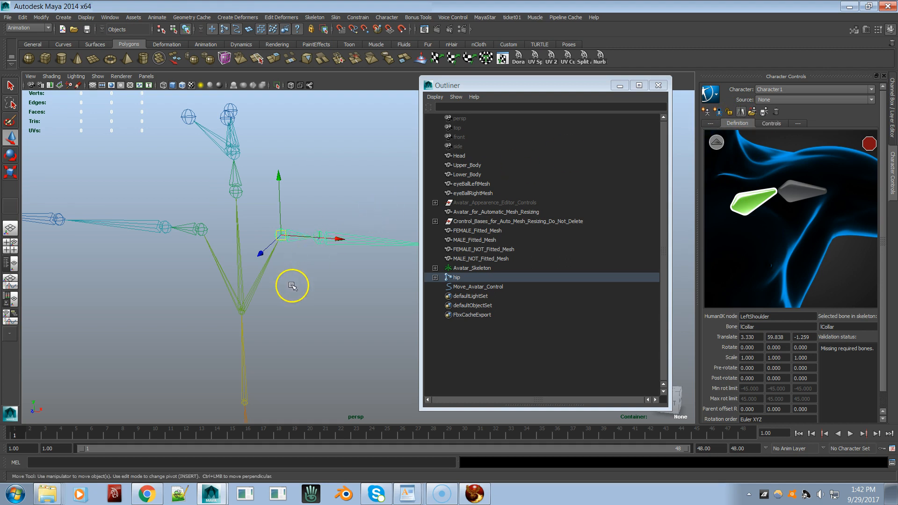
Undo the lCollar joint's assignment to the LeftShoulder node and toggle mirror matching for the character definition
key("ctrl+z")
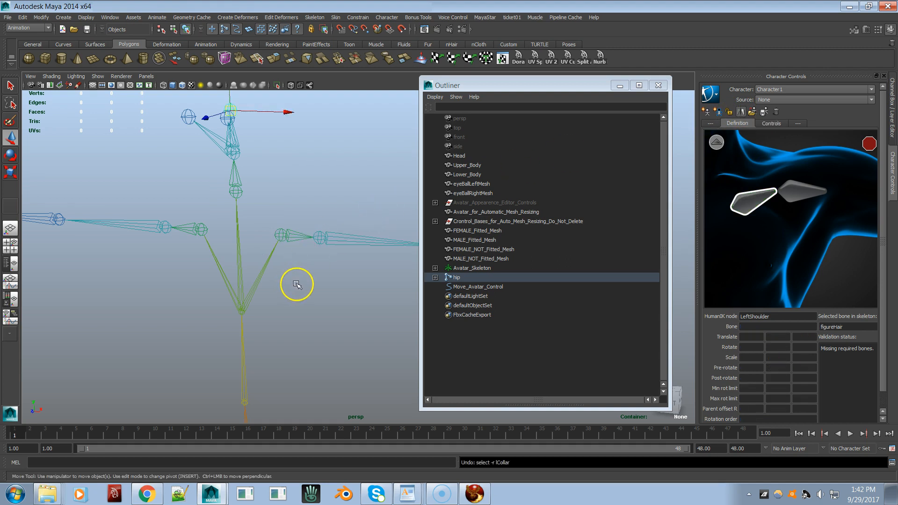
left_click(740, 114)
left_click(740, 114)
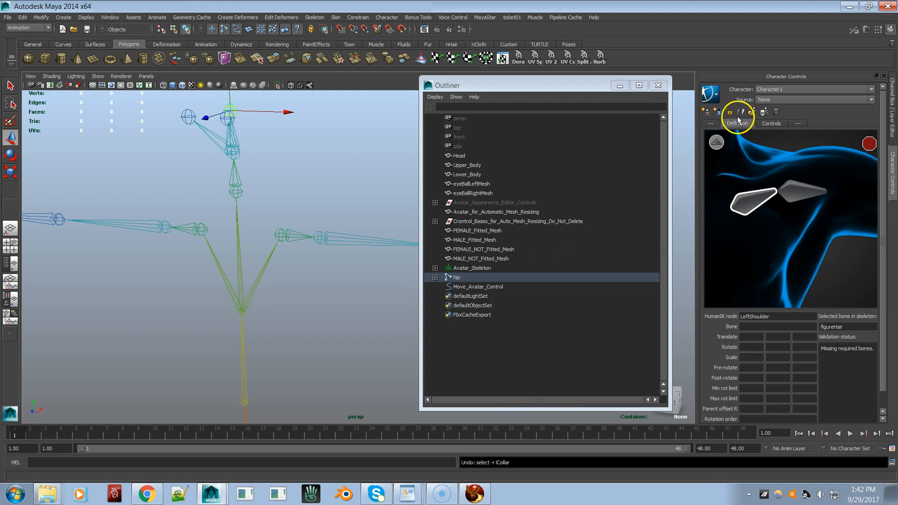
left_click(741, 114)
left_click(740, 115)
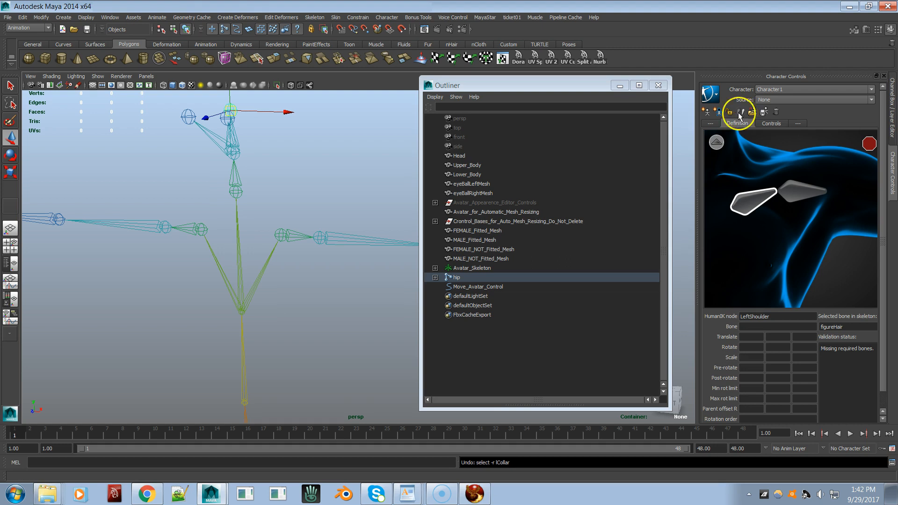
Try assigning the lCollar joint to the LeftShoulder node with mirror matching, check the detailed right shoulder view, and undo the attempt
double_click(751, 202)
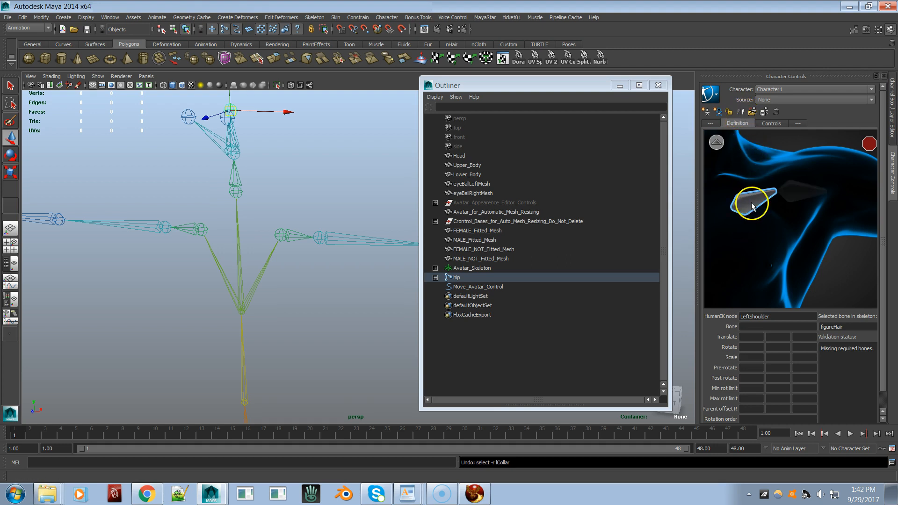
left_click(295, 235)
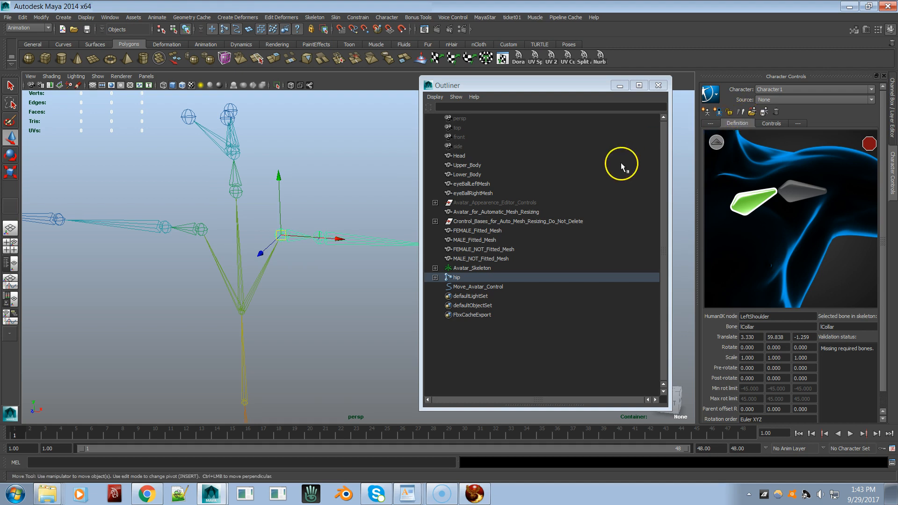
left_click(718, 143)
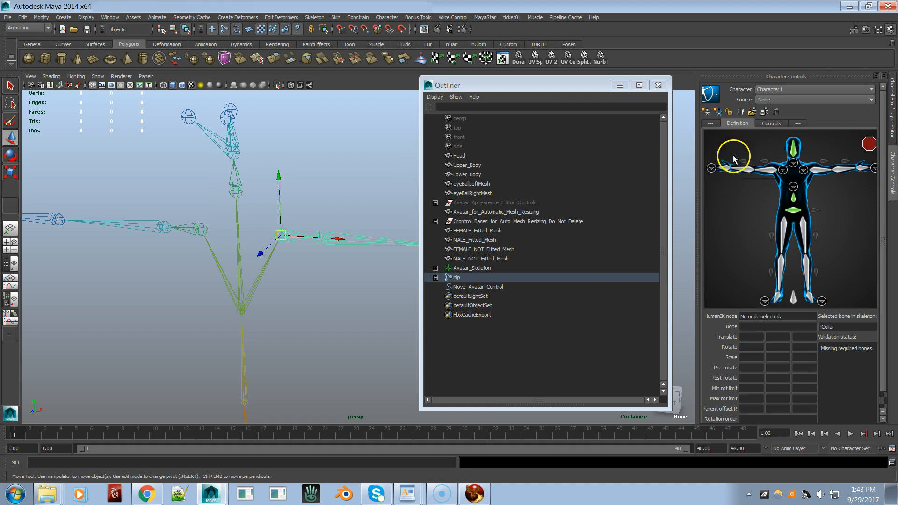
left_click(781, 171)
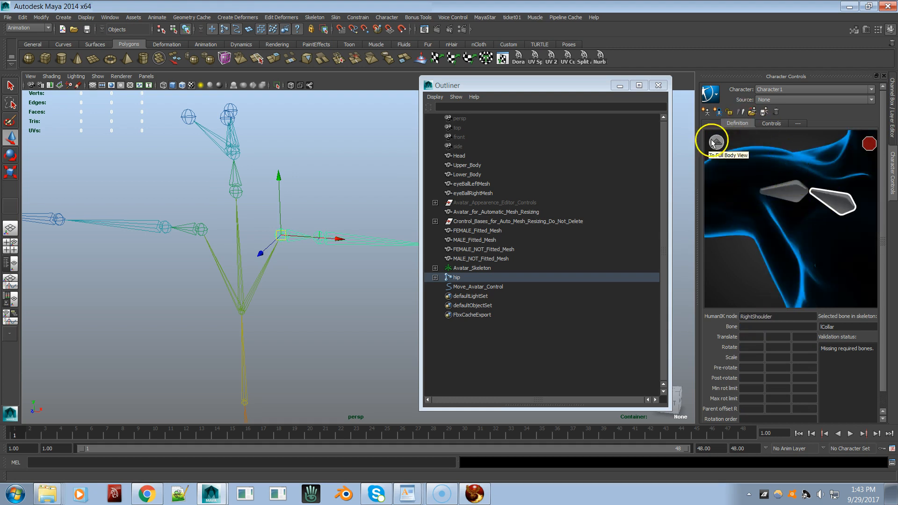
key("ctrl+z")
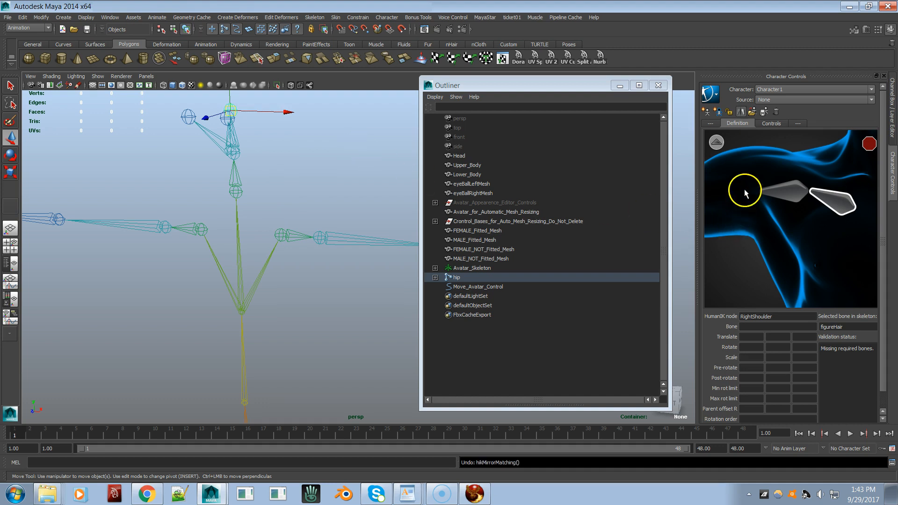
Return to the detailed left shoulder view and assign the lCollar joint to the LeftShoulder node
left_click(717, 143)
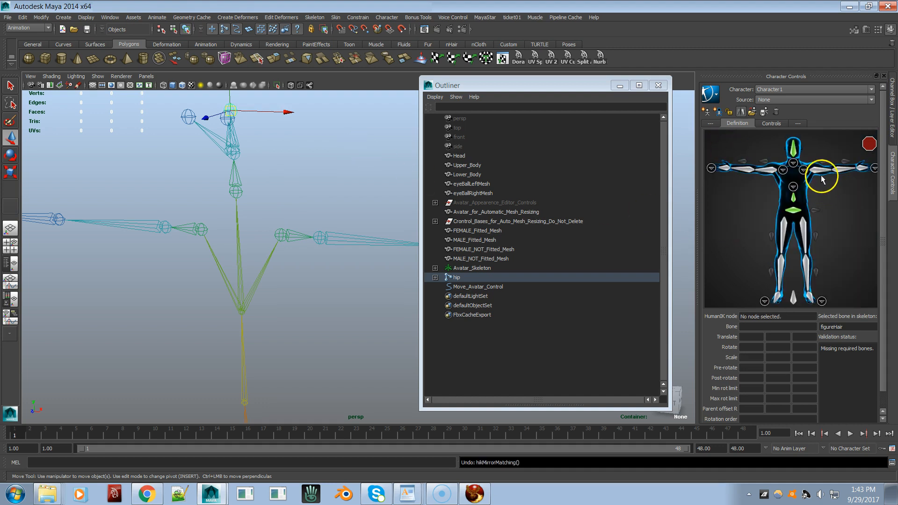
left_click(803, 169)
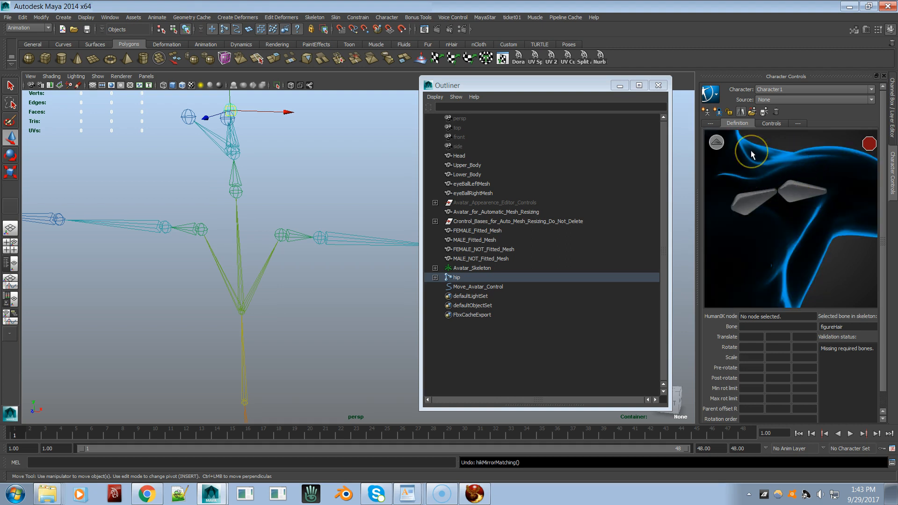
scroll(814, 213, "down", 1)
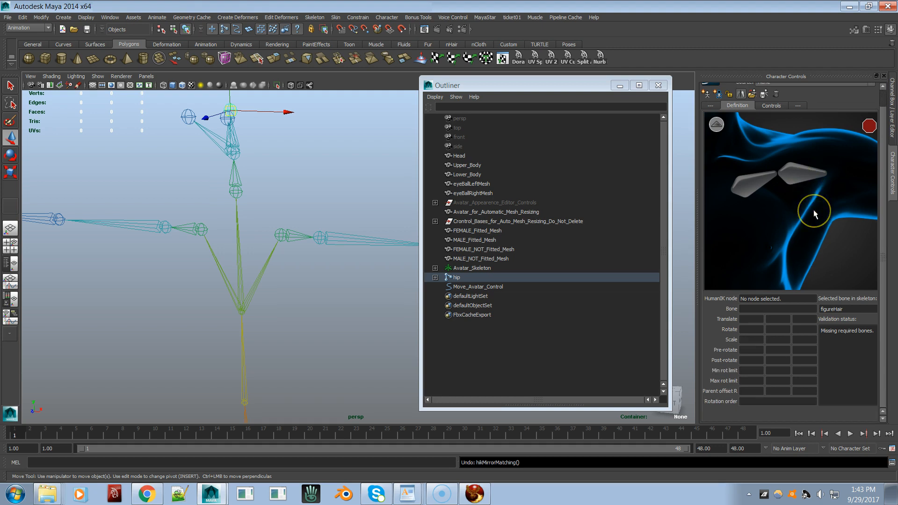
scroll(814, 214, "up", 1)
left_click(747, 77)
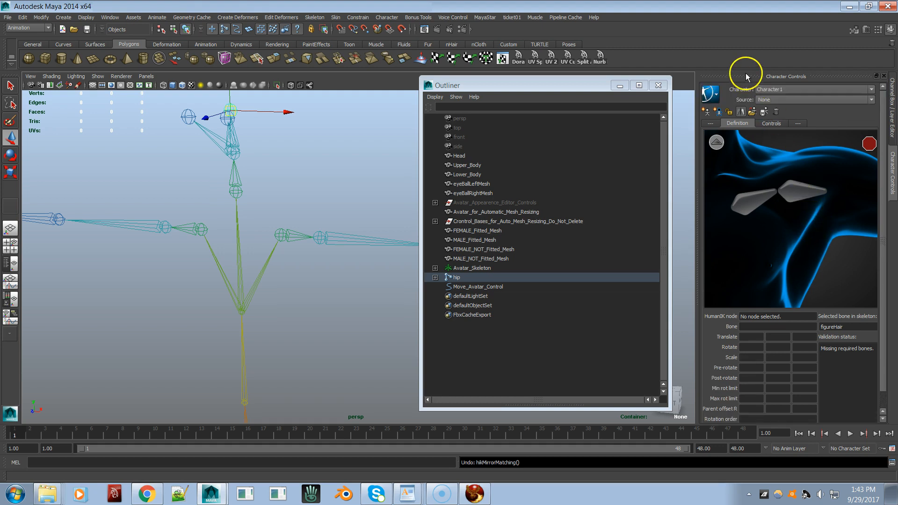
left_click(739, 112)
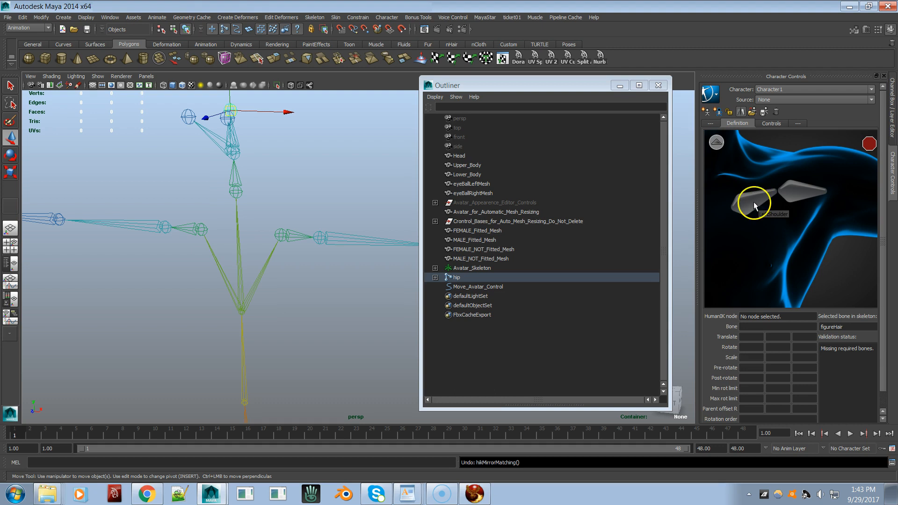
left_click(286, 234)
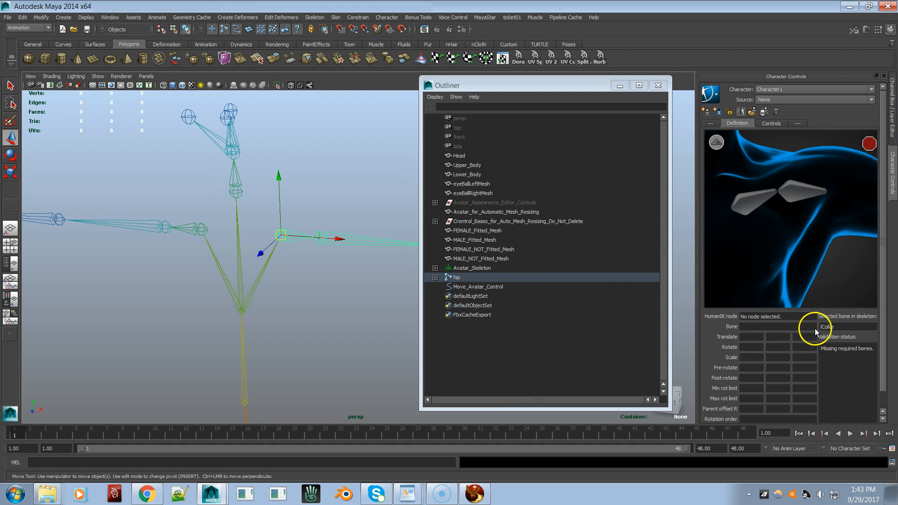
left_click(755, 202)
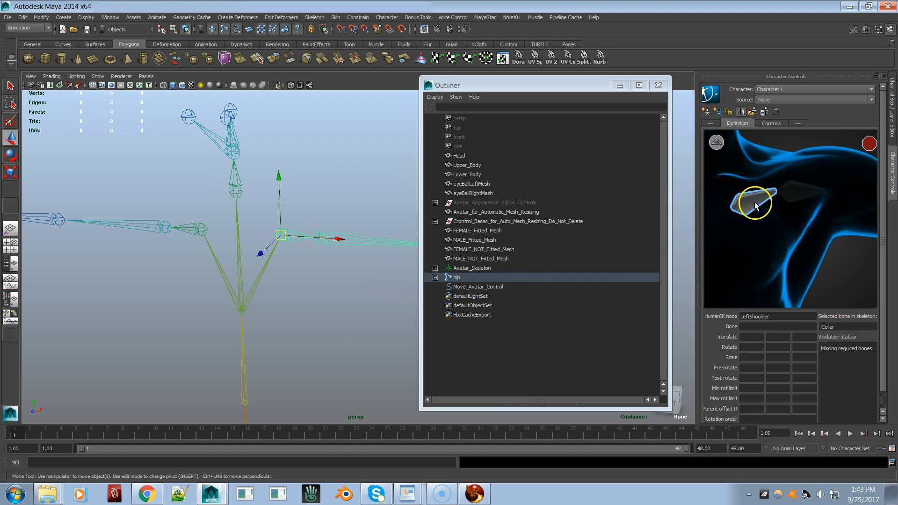
left_click(291, 241)
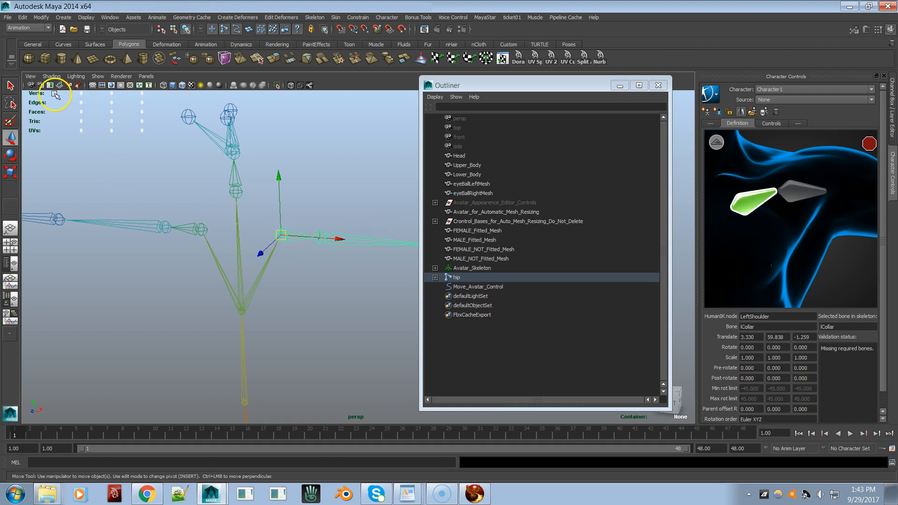
Switch to the Select tool and assign the lShldr joint to the LeftArm node in the full-body view
left_click(10, 86)
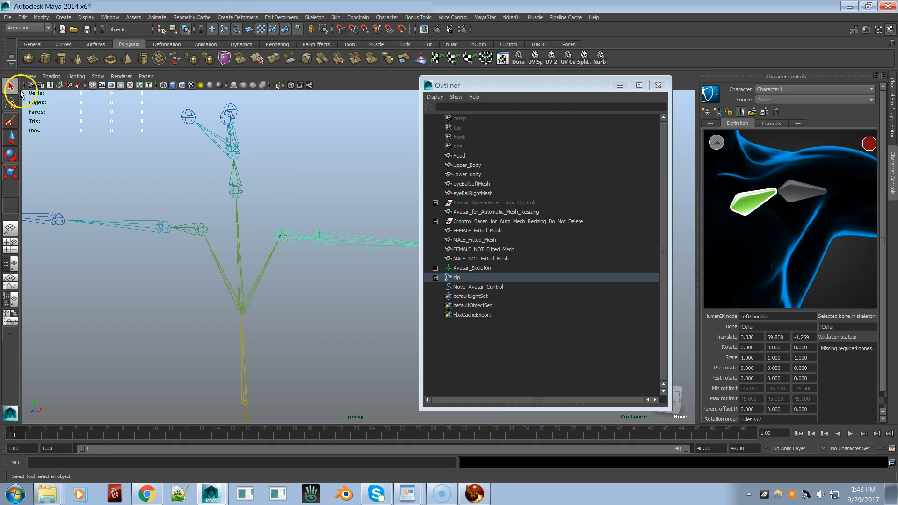
left_click(716, 143)
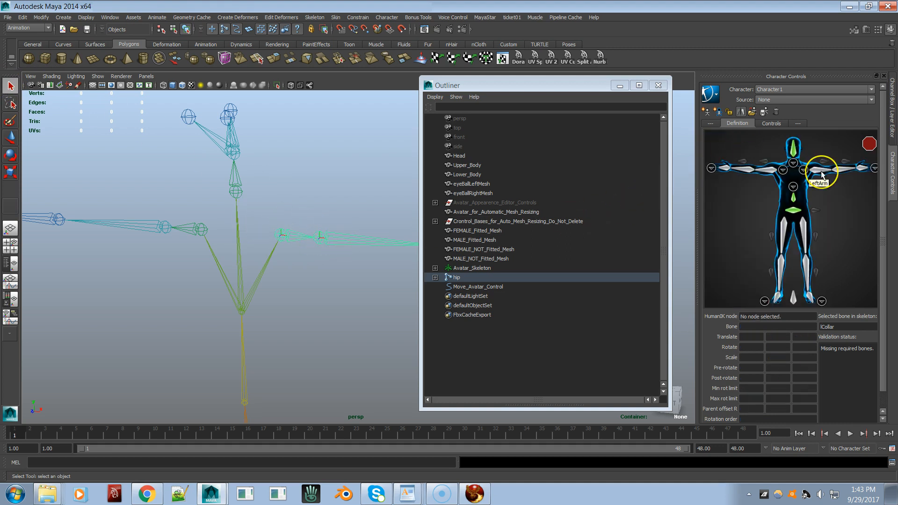
left_click(822, 174)
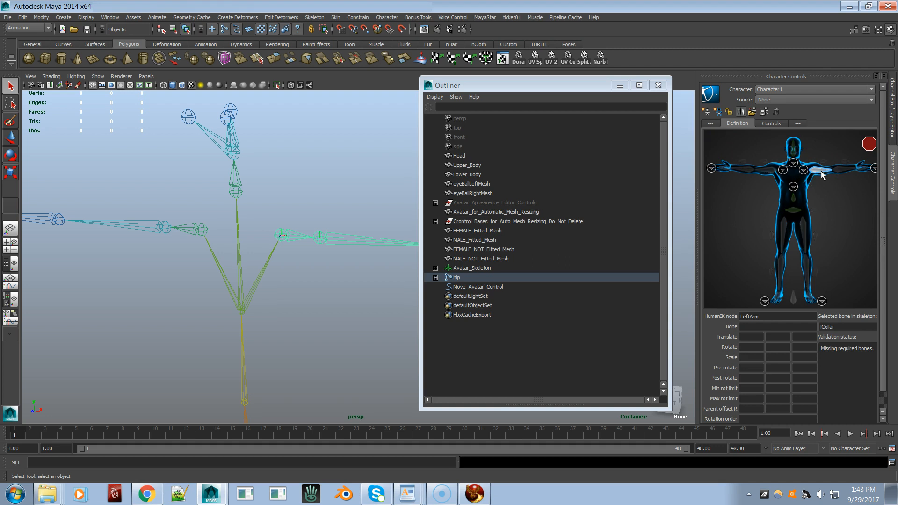
left_click(383, 239)
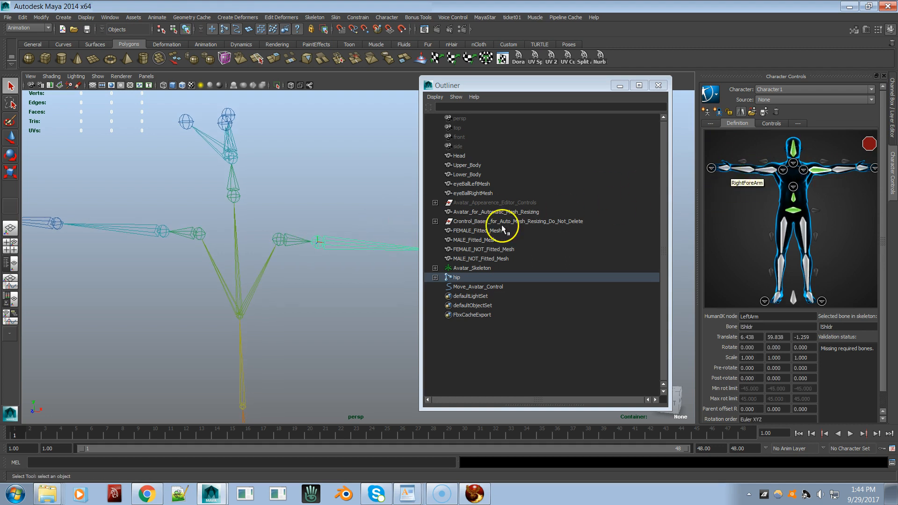
Assign the lForeArm joint to the LeftForeArm node and the lHand joint to the LeftHand node
middle_click_drag(325, 267, 264, 251, "alt")
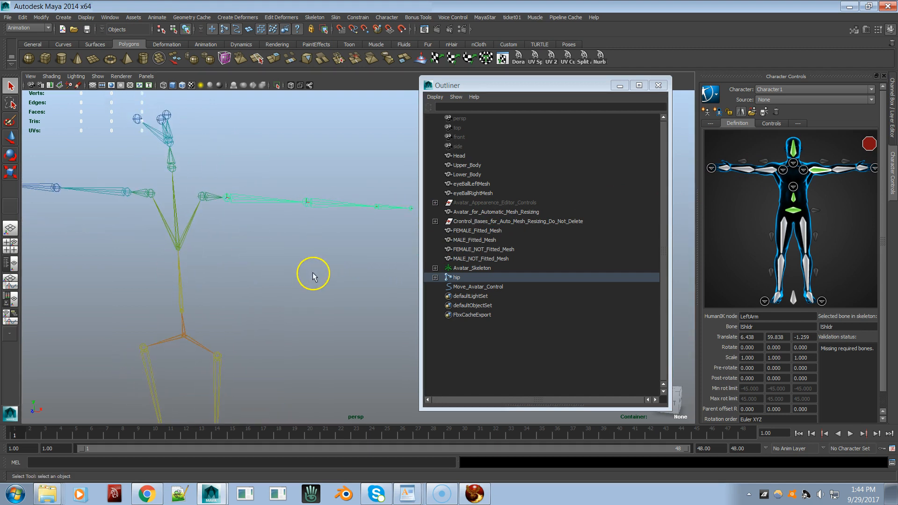
left_click(839, 171)
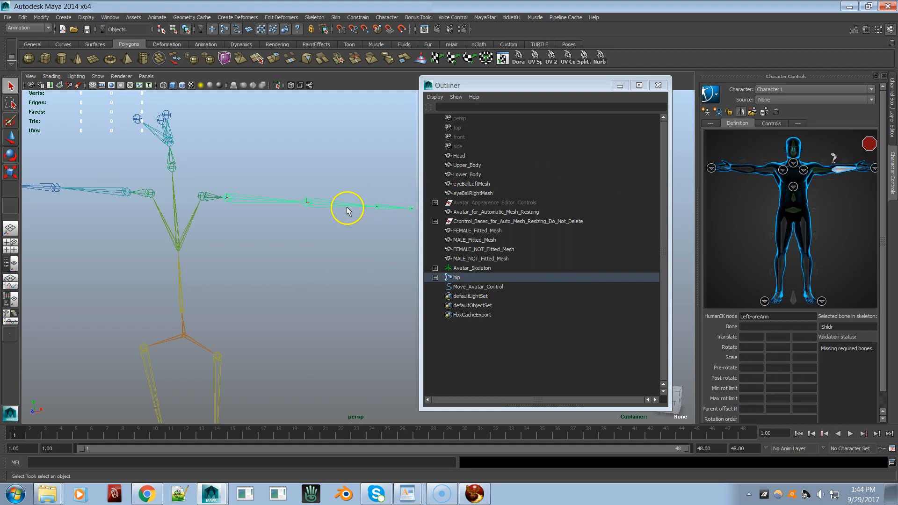
left_click(860, 168)
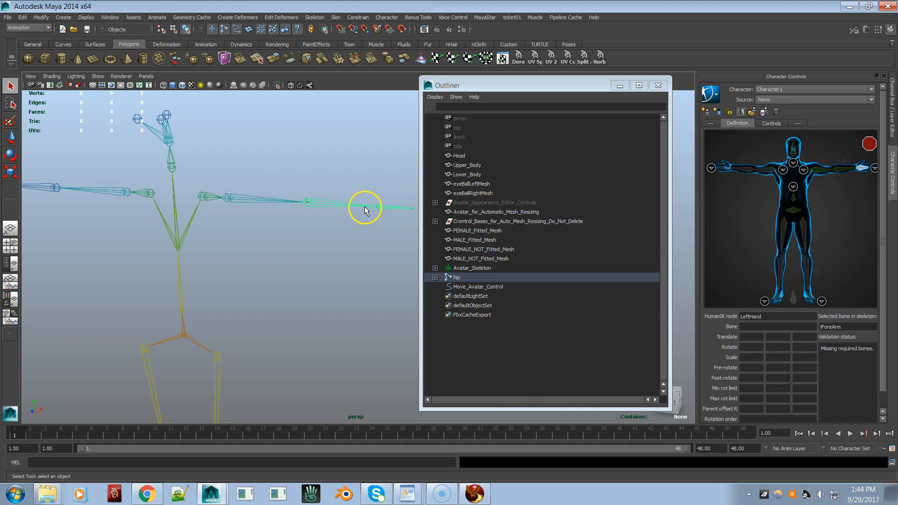
left_click(387, 209)
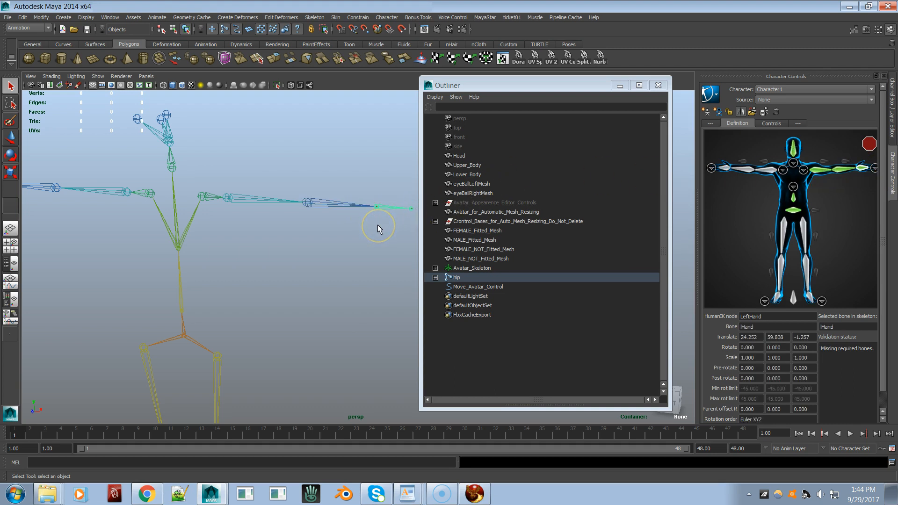
Assign the rShldr joint on the skeleton's opposite arm to the RightArm node
left_click_drag(378, 226, 457, 214, "alt")
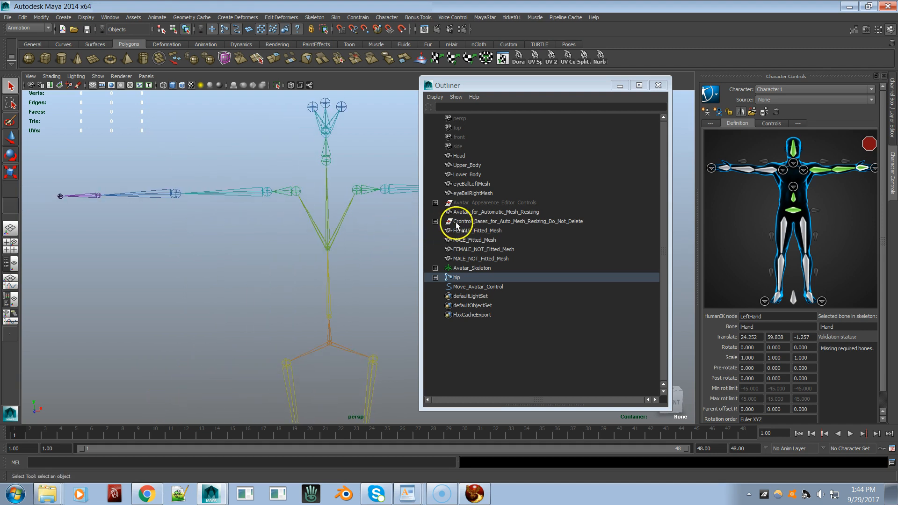
left_click(765, 173)
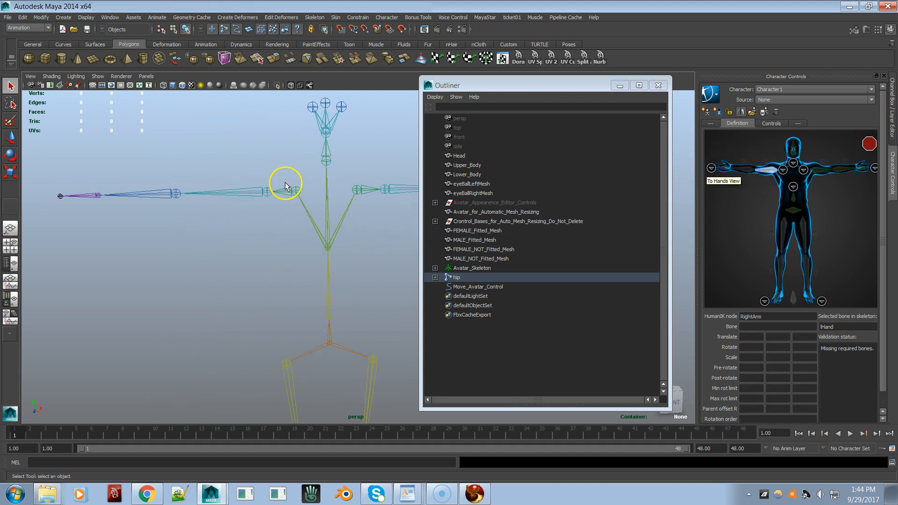
left_click(239, 197)
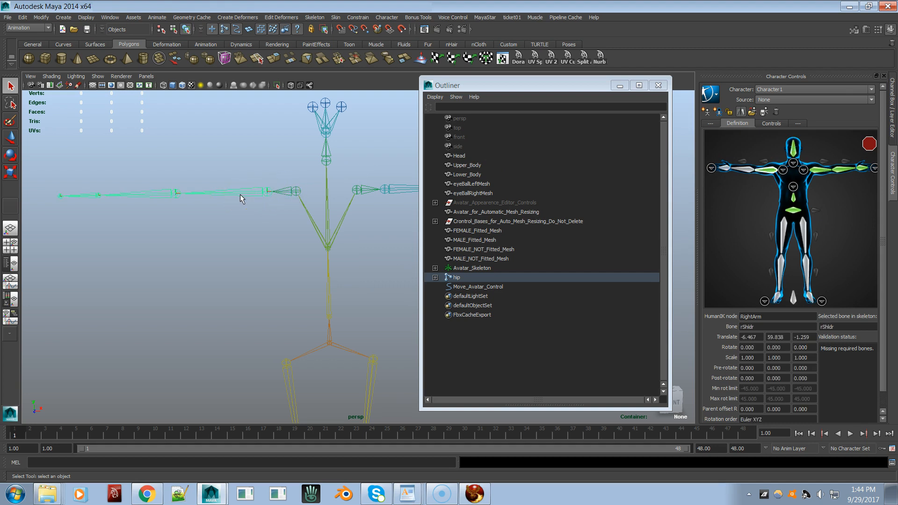
In the detailed right shoulder view, assign the rCollar joint to the RightShoulder node and return to the full-body view
left_click(783, 170)
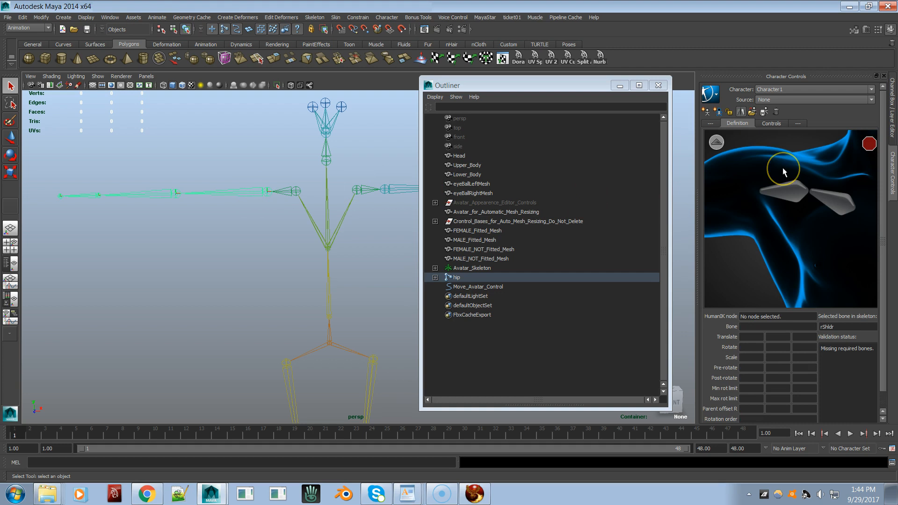
left_click(827, 196)
left_click(291, 189)
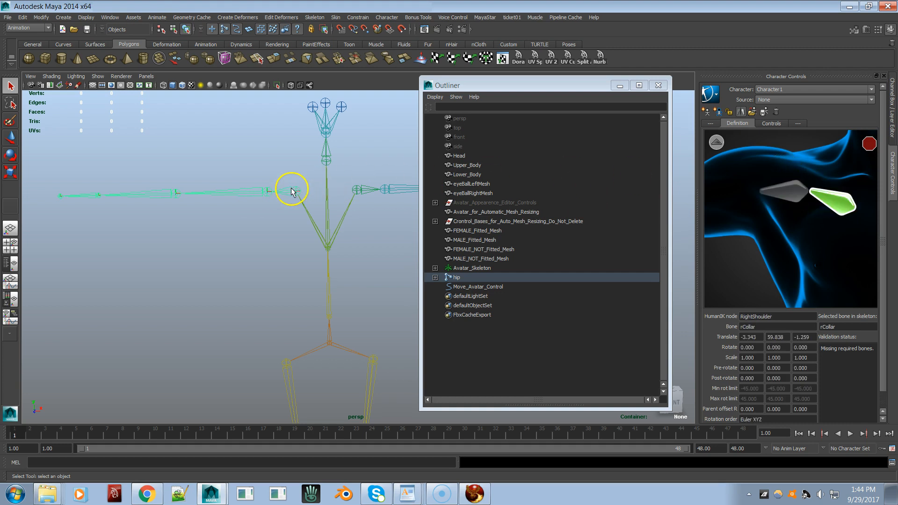
left_click(716, 140)
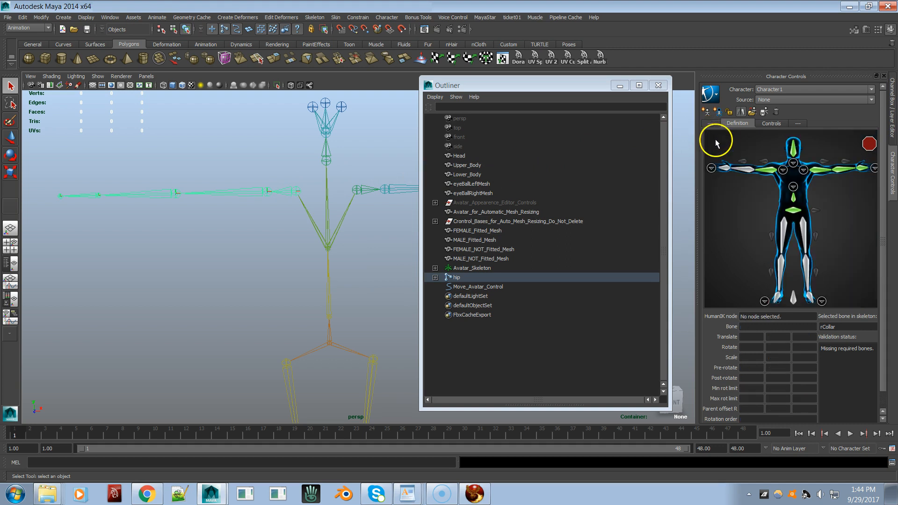
Assign the rForeArm joint to the RightForeArm node and the rHand joint to the RightHand node
left_click(741, 167)
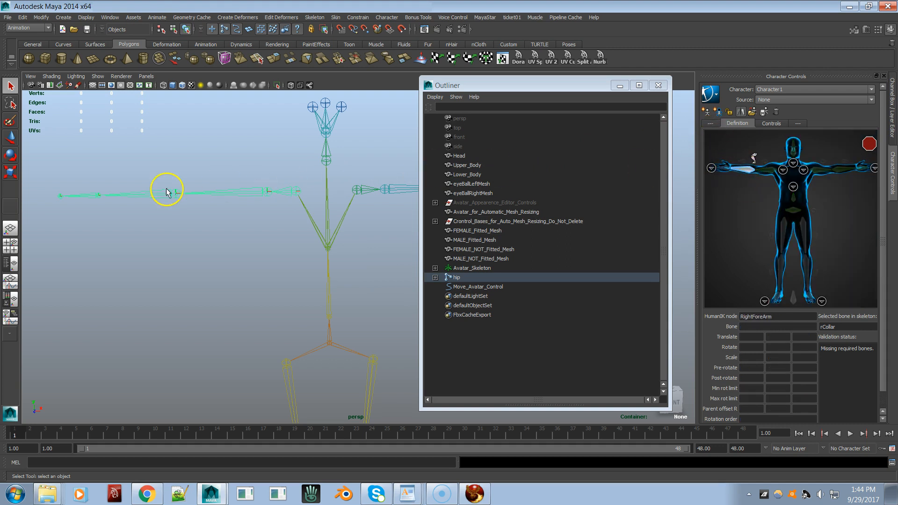
left_click(156, 198)
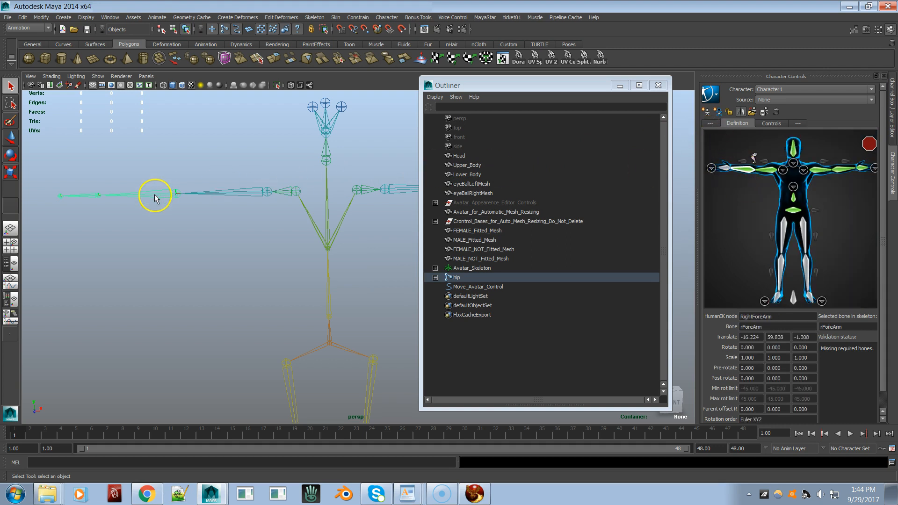
left_click(723, 167)
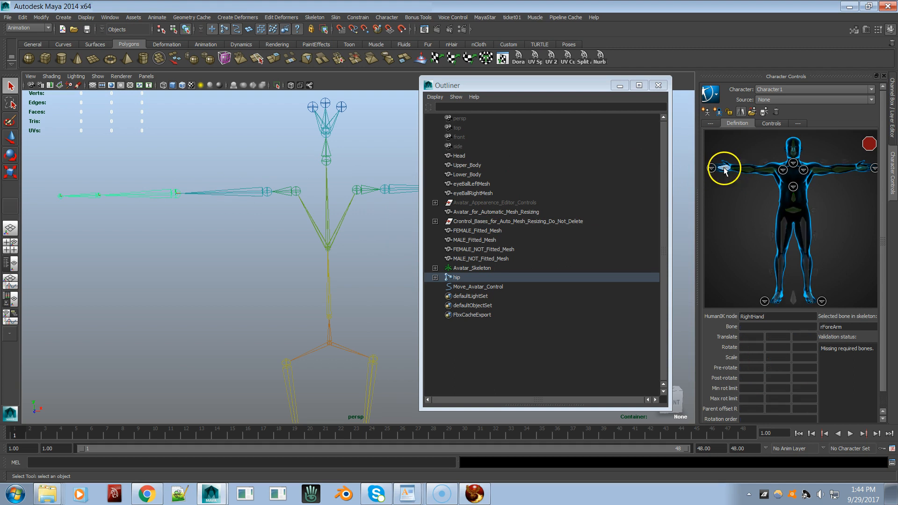
left_click(75, 196)
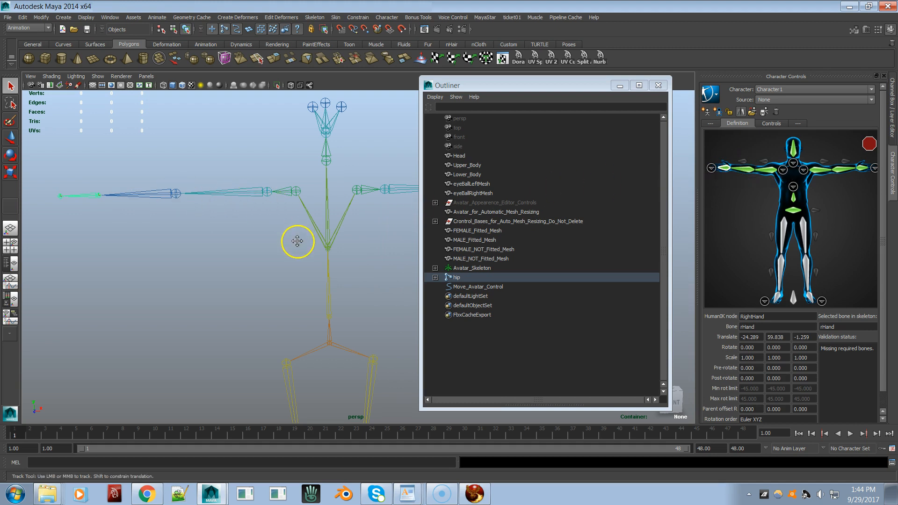
Assign the lThigh joint to the LeftUpLeg node
middle_click_drag(299, 241, 282, 184, "alt")
left_click(803, 238)
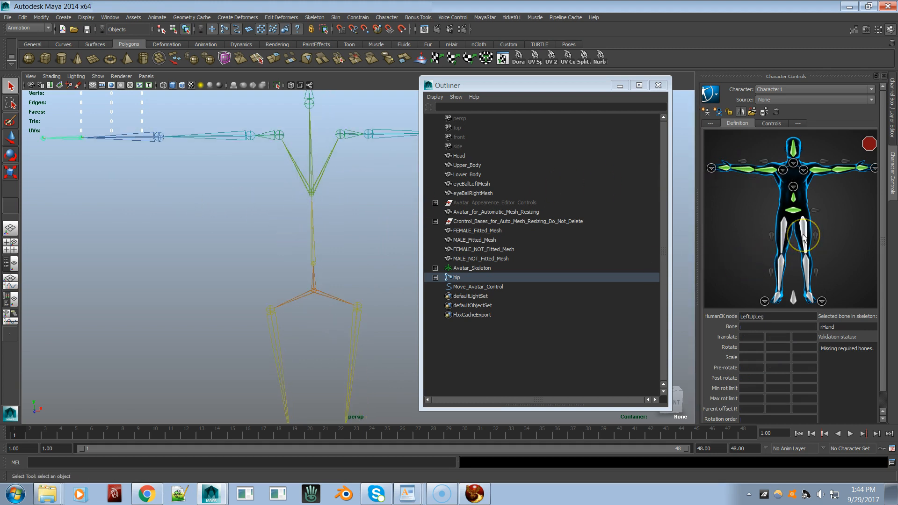
left_click(356, 352)
middle_click_drag(361, 353, 361, 214, "alt")
left_click_drag(362, 214, 514, 281, "alt")
Assign the lShin joint to the LeftLeg node and the avatar_mFootLeft joint to the LeftFoot node
left_click(806, 268)
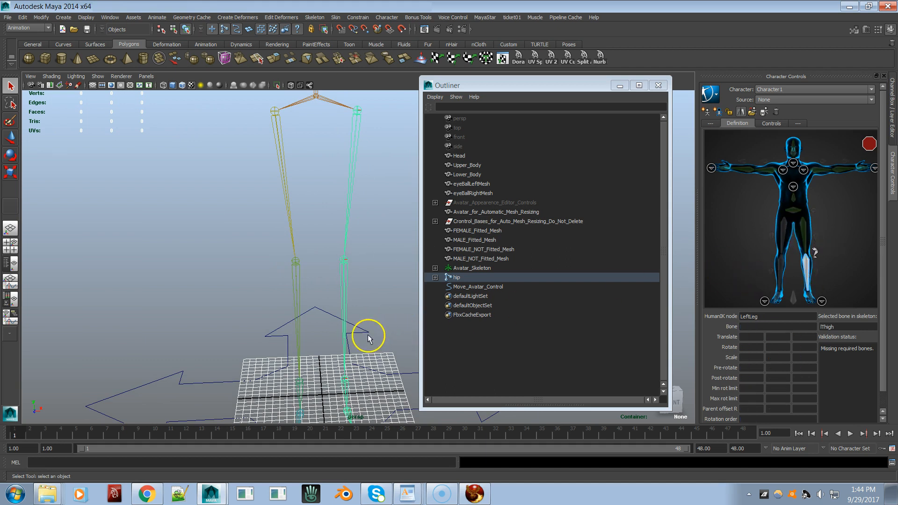
left_click(345, 309)
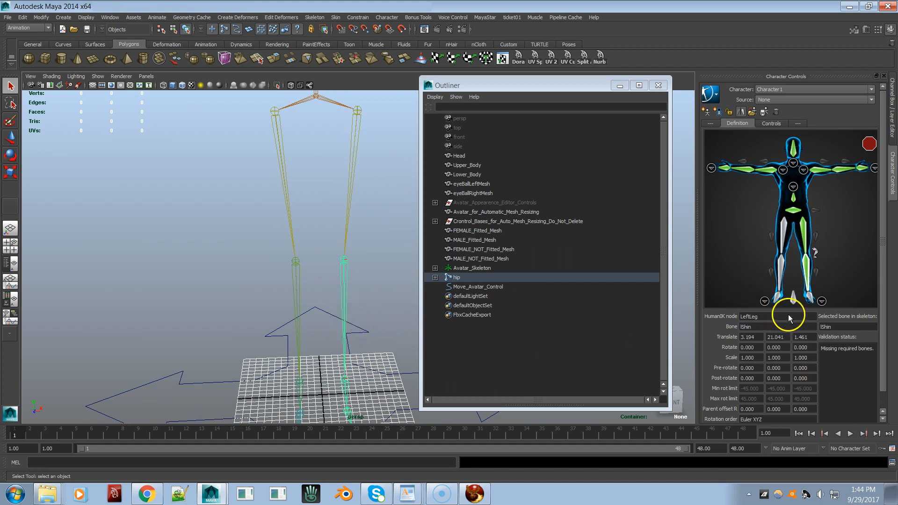
left_click(809, 296)
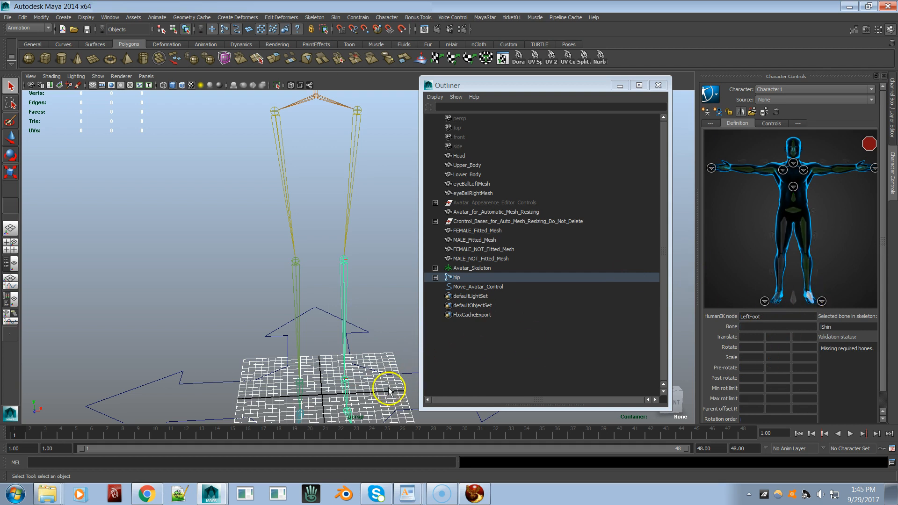
left_click(349, 413)
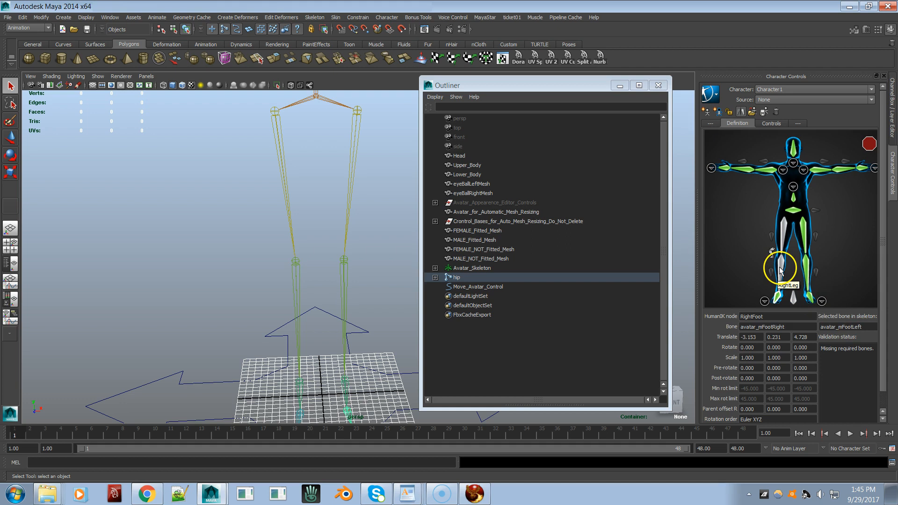
Assign the rThigh joint to the RightUpLeg node and the rShin joint to the RightLeg node
left_click(782, 233)
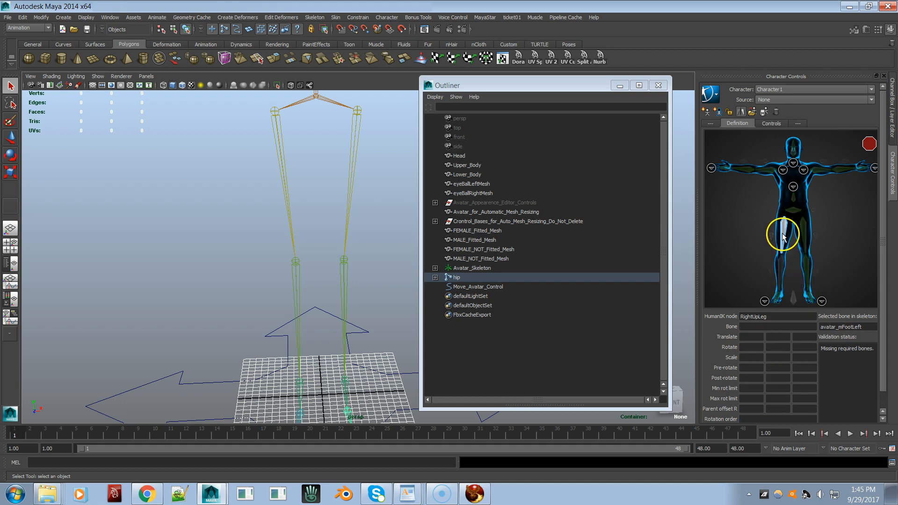
left_click(286, 187)
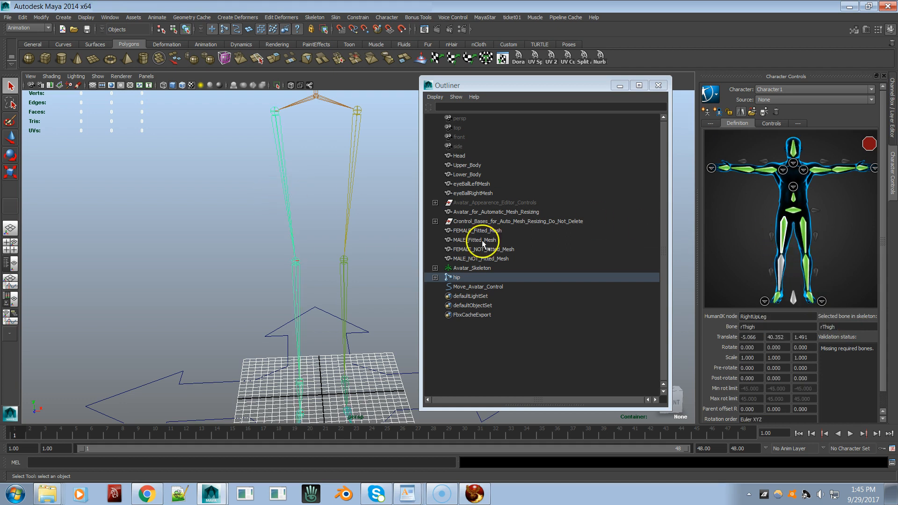
left_click(782, 273)
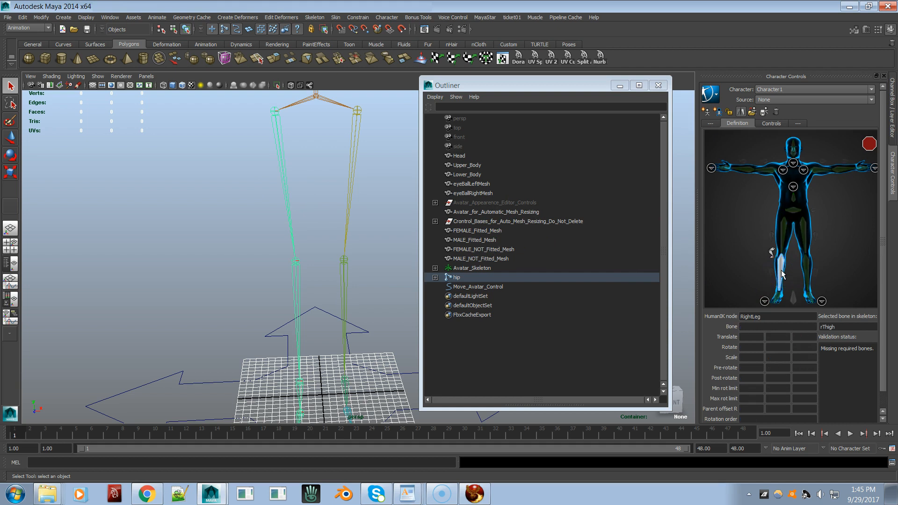
left_click(297, 292)
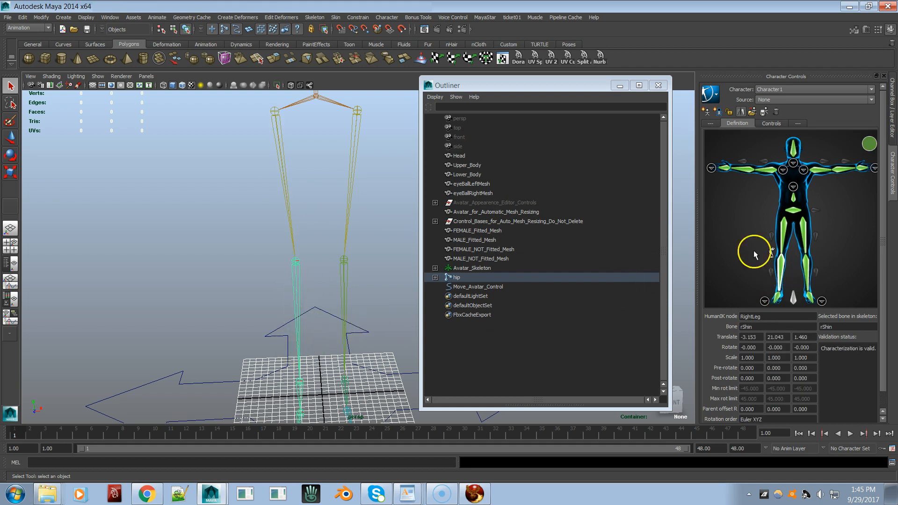
Close the Outliner and create a HumanIK control rig for Character1
right_click_drag(266, 243, 165, 247, "alt")
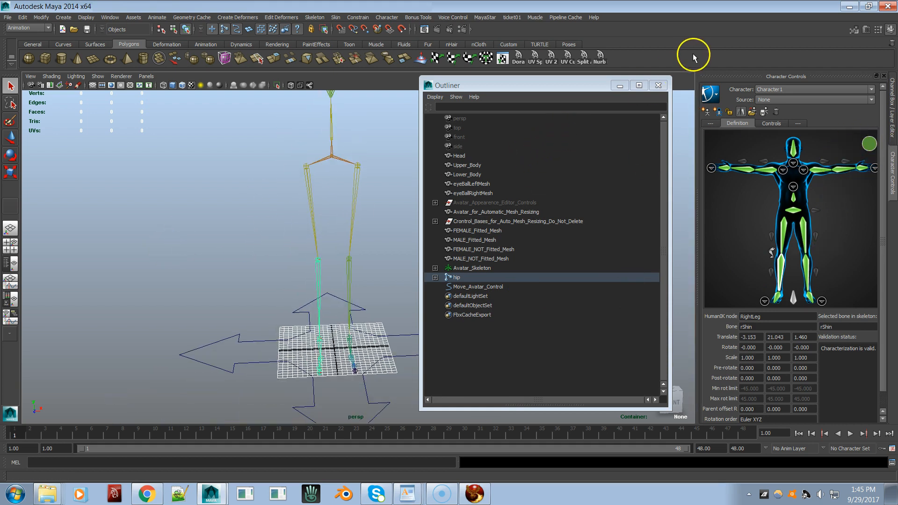
left_click(658, 86)
right_click_drag(629, 138, 330, 166, "alt")
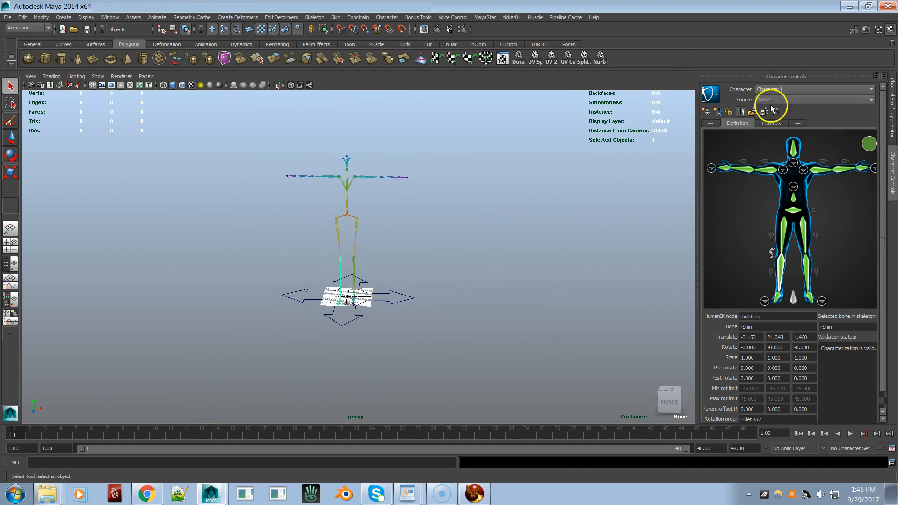
left_click(771, 124)
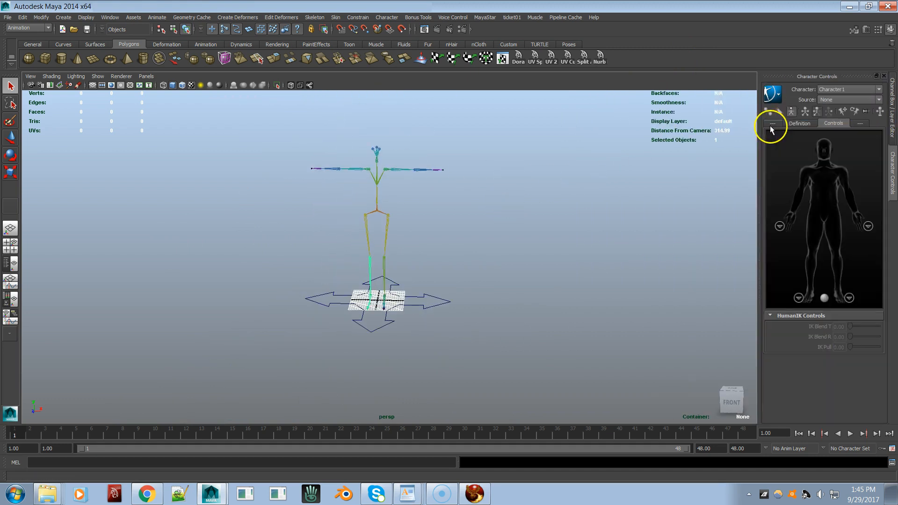
left_click(837, 121)
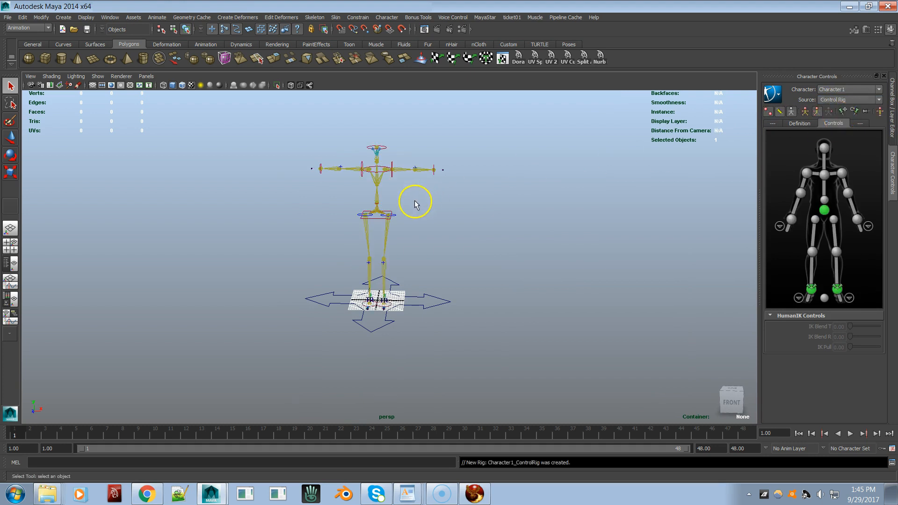
Test the control rig by moving the left wrist effector and lowering the left arm
left_click_drag(381, 206, 476, 276, "alt")
left_click(481, 200)
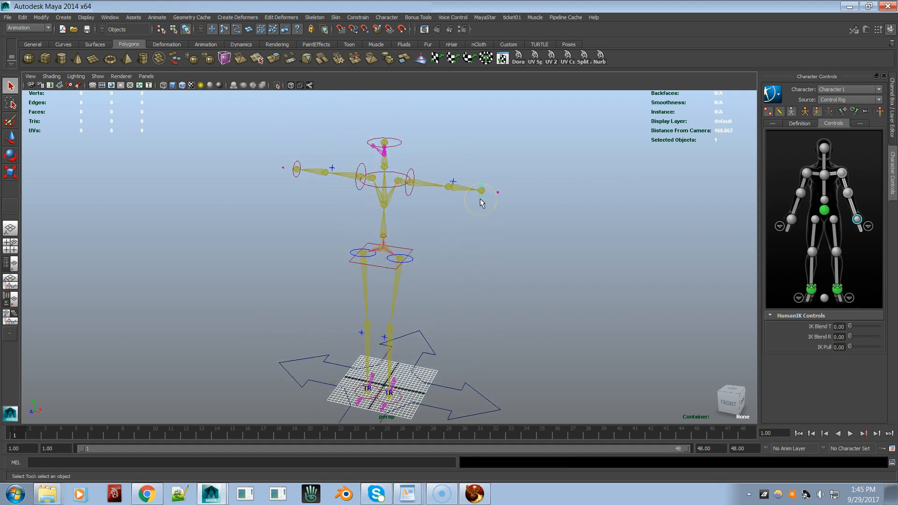
key("w")
mouse_move(481, 199)
left_mouse_down()
mouse_move(413, 209)
mouse_move(414, 216)
mouse_move(502, 149)
mouse_move(485, 194)
left_mouse_up()
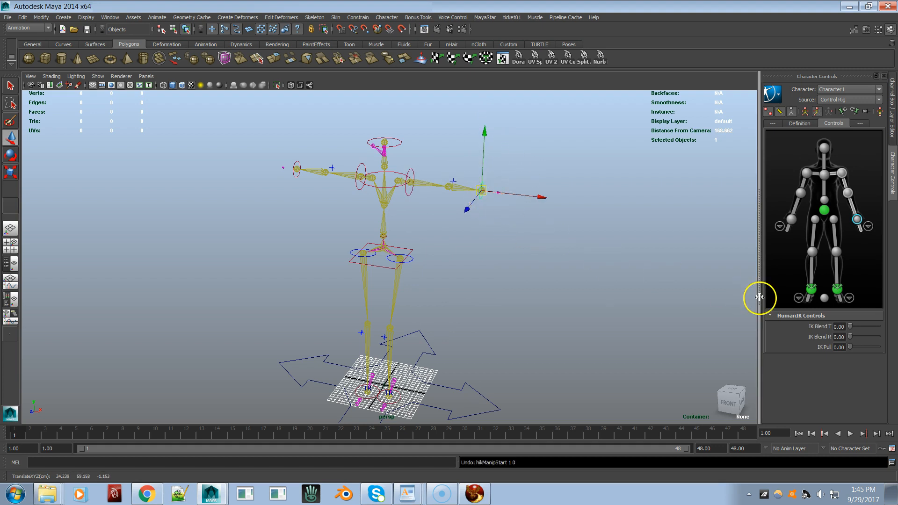
left_click_drag(523, 315, 537, 324, "alt")
left_click_drag(493, 178, 487, 238)
right_click_drag(487, 238, 507, 238, "alt")
left_click_drag(508, 238, 467, 161, "alt")
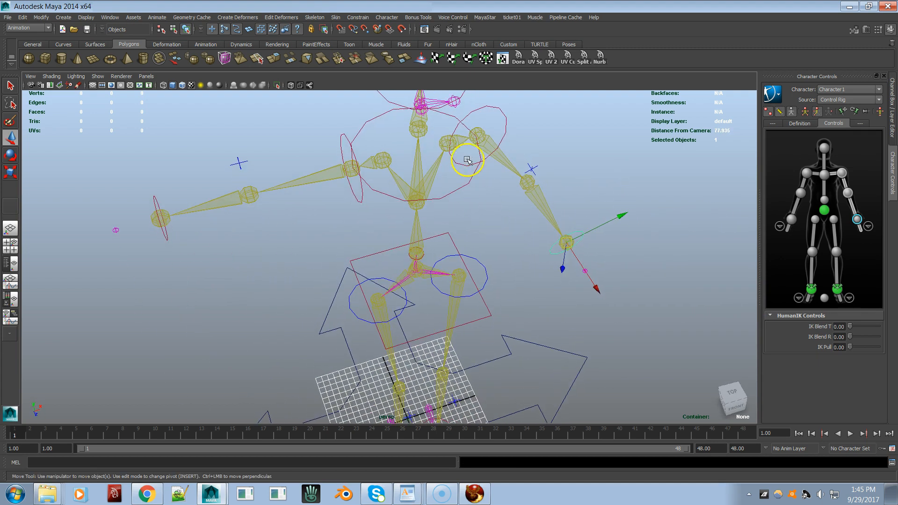
Try moving the left shoulder effector downward, and undo the test moves to restore the T-pose
left_click(506, 126)
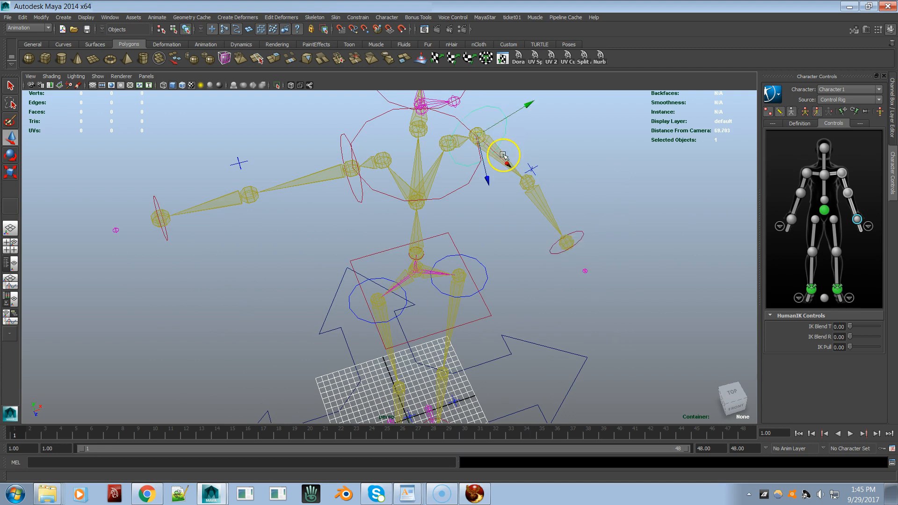
left_click_drag(479, 136, 477, 150)
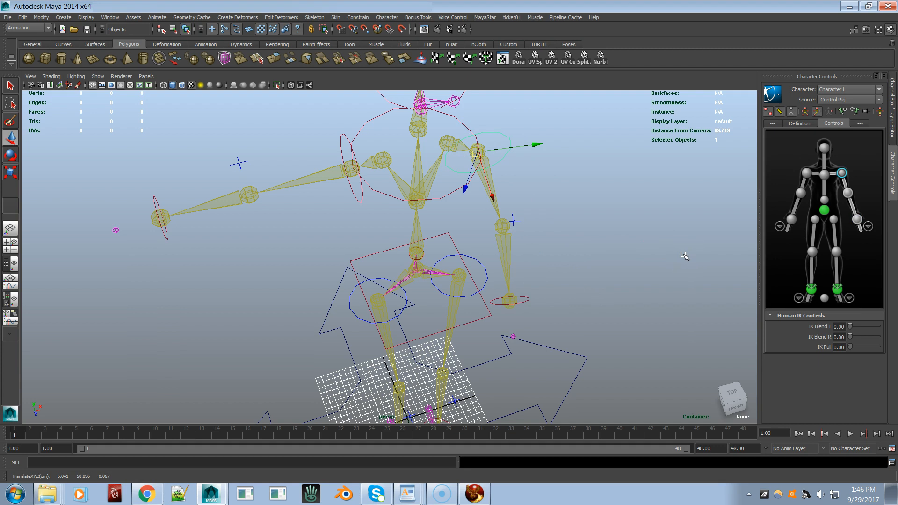
key("ctrl+z")
key("ctrl+z")
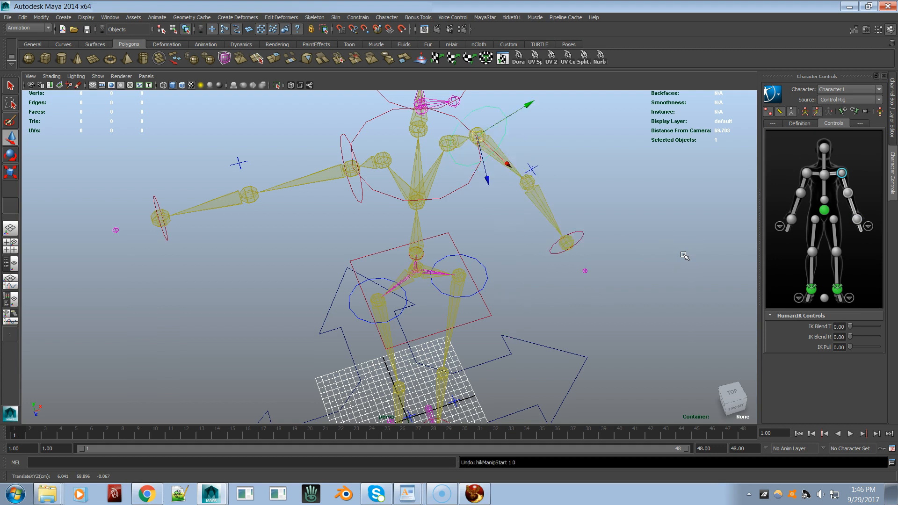
left_click(682, 257)
left_click_drag(683, 256, 633, 210, "alt")
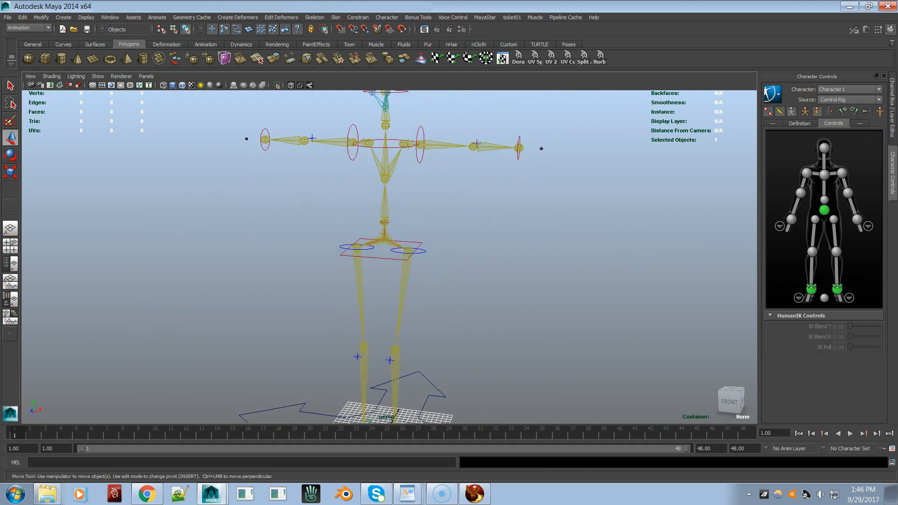
Show the Default_Avatar_Mesh layer and set the hips effector's Radius to 10
left_click(891, 87)
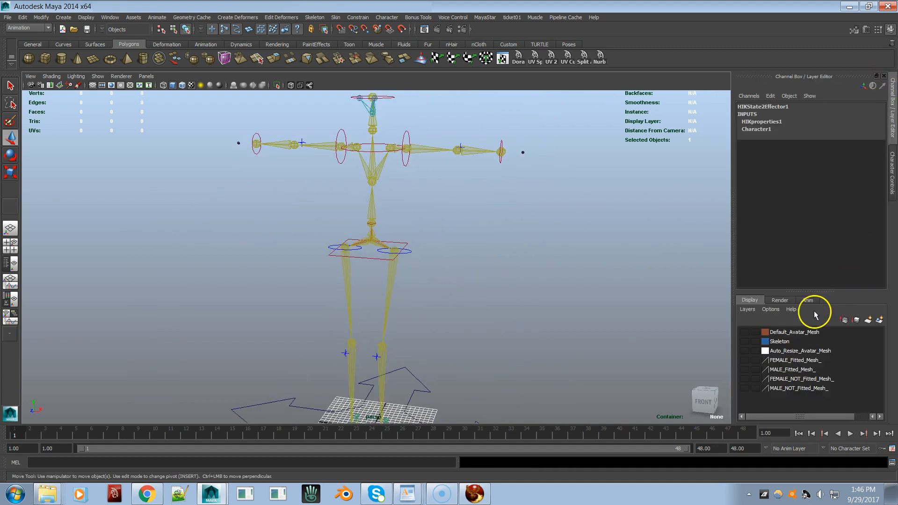
left_click(745, 333)
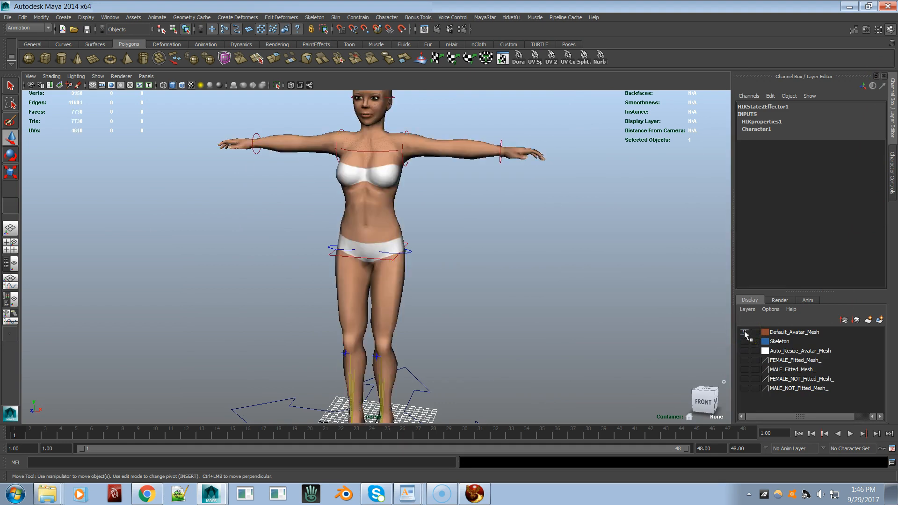
scroll(363, 267, "up", 3)
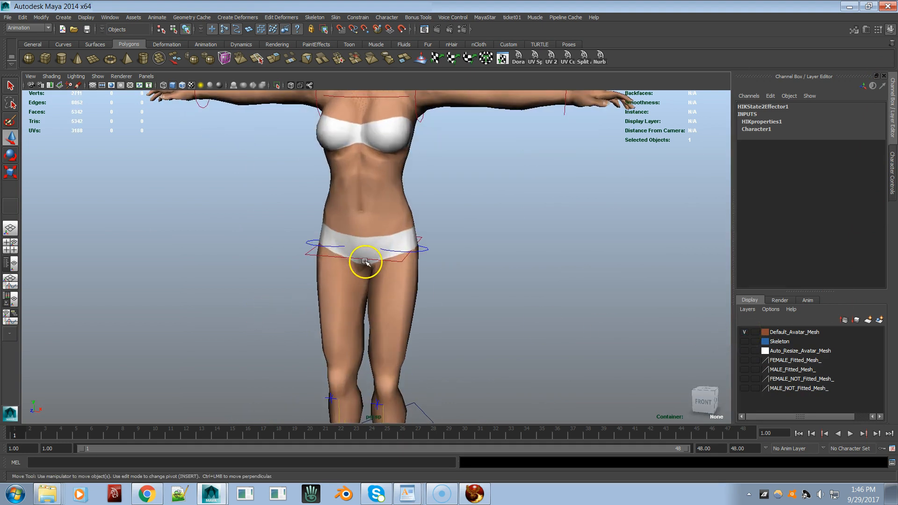
left_click(365, 262)
left_click(839, 189)
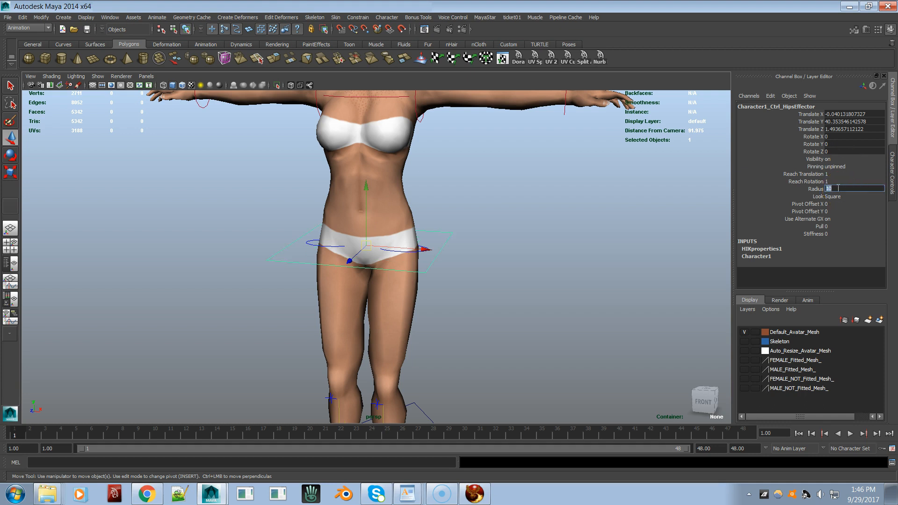
Temporarily hide the Default_Avatar_Mesh layer to select the small ChestOriginEffector at the spine's base, and set its Radius to 8
left_click(745, 332)
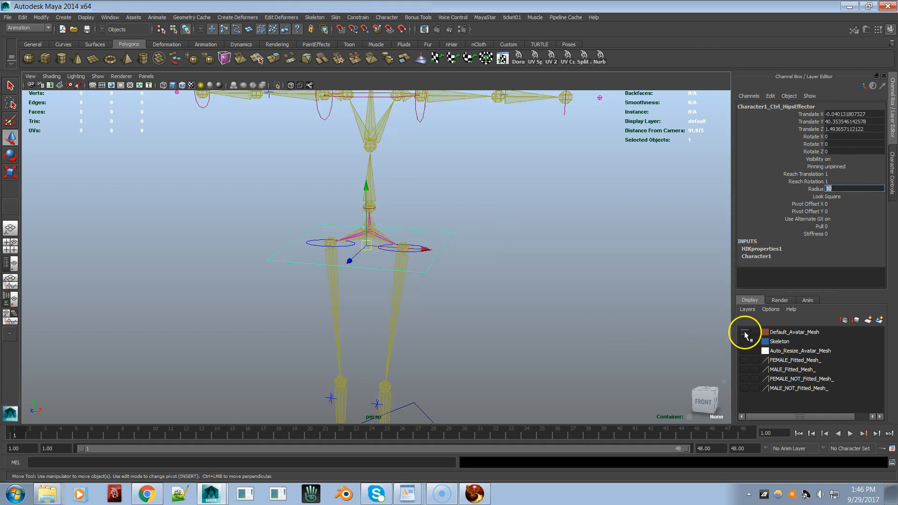
right_click_drag(363, 202, 657, 206, "alt")
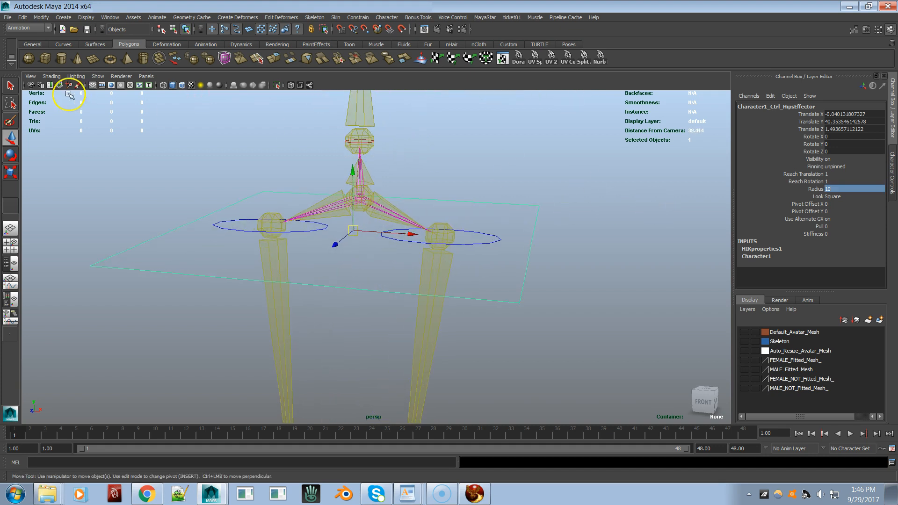
left_click(12, 87)
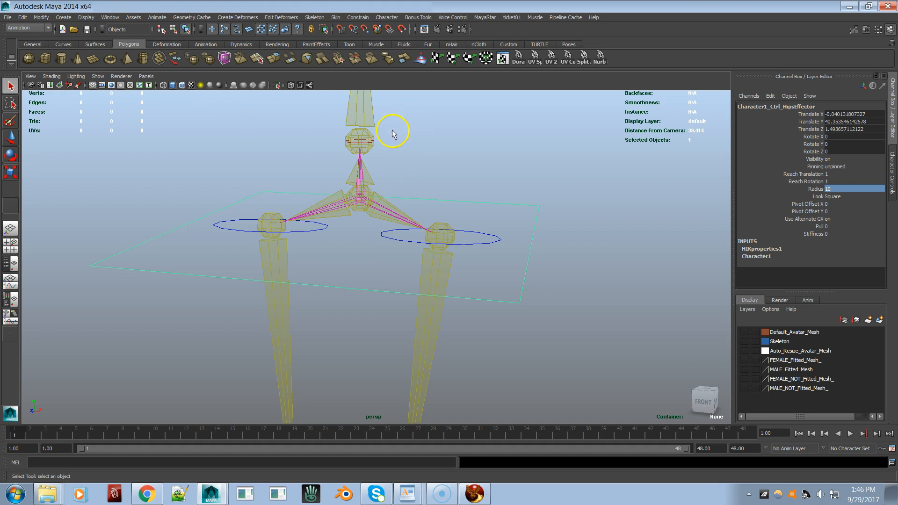
left_click(364, 146)
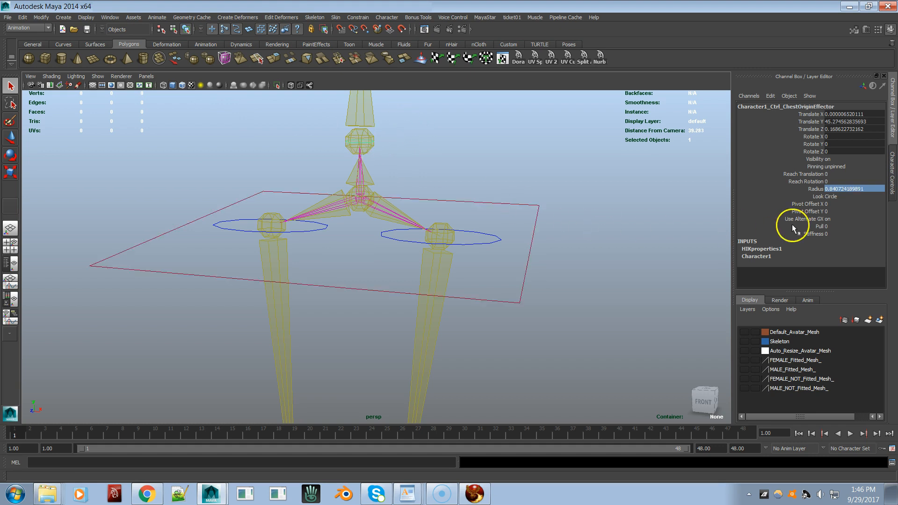
left_click(744, 333)
left_click(843, 188)
double_click(863, 187)
left_click_drag(865, 187, 808, 190)
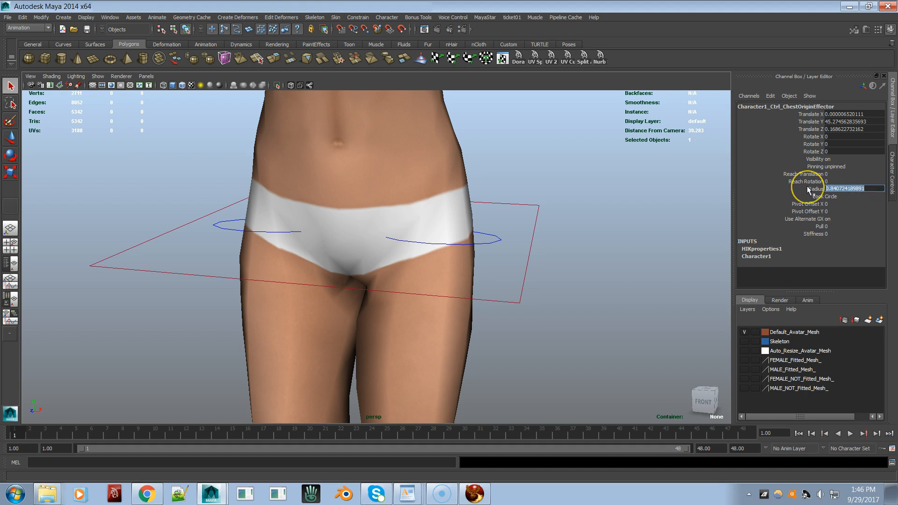
type("8")
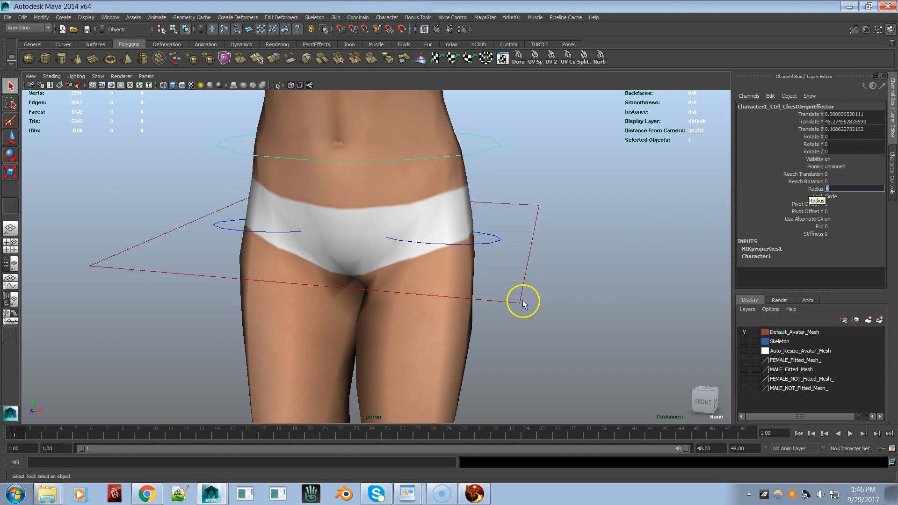
key("Return")
Change the head effector's Look to Sphere and set its Radius to 7
scroll(523, 303, "down", 10)
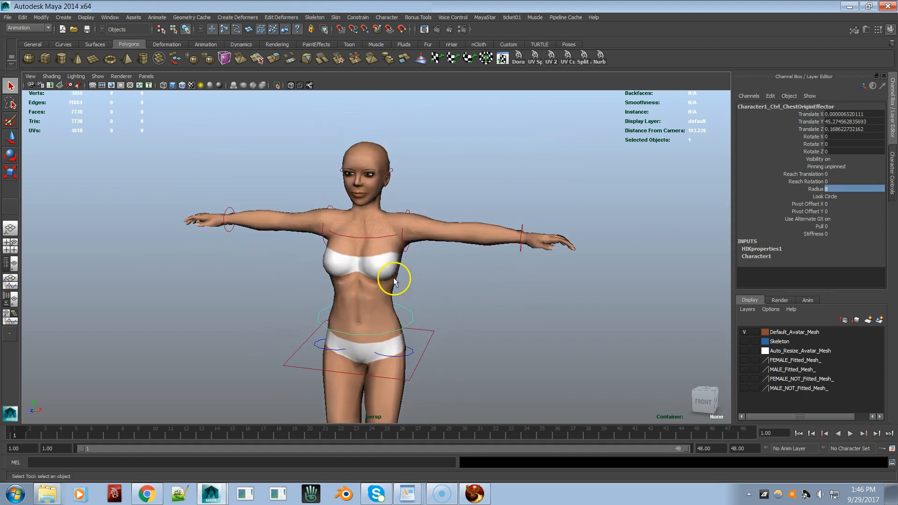
left_click(388, 172)
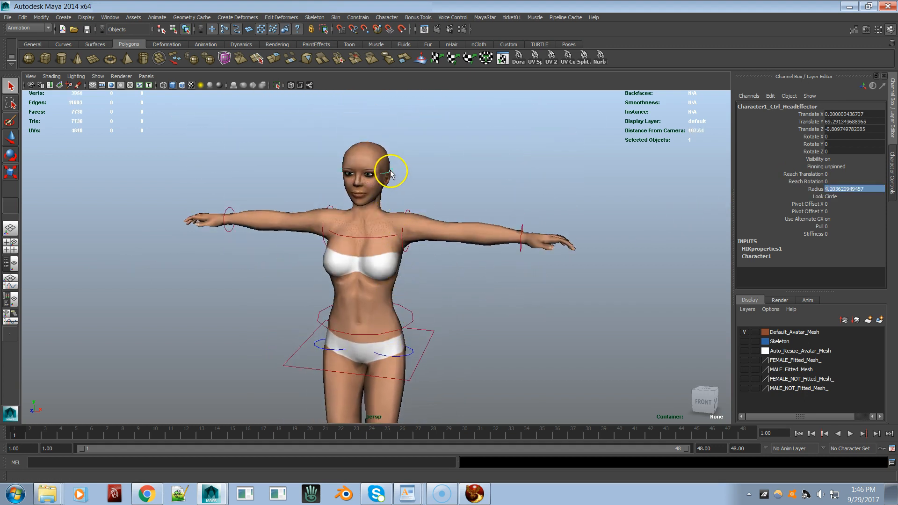
left_click(839, 197)
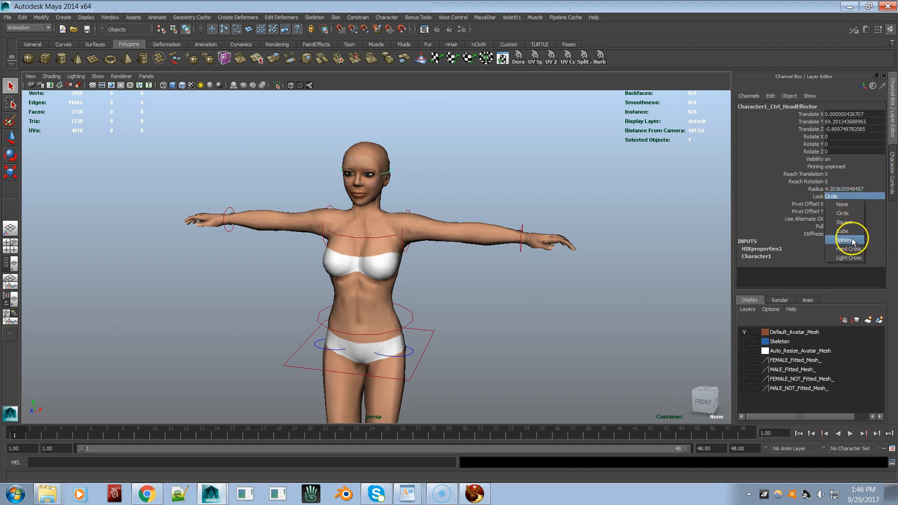
double_click(844, 188)
key("Return")
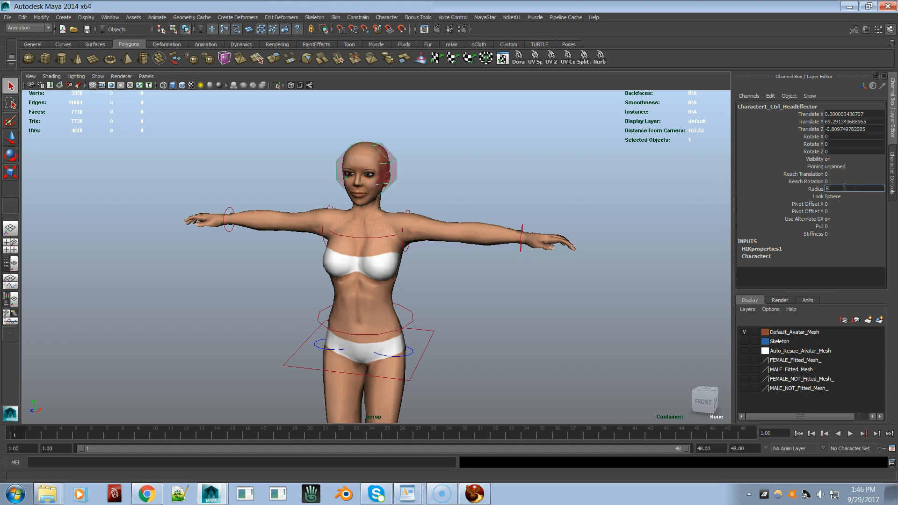
type("8")
key("Return")
type("7")
key("Return")
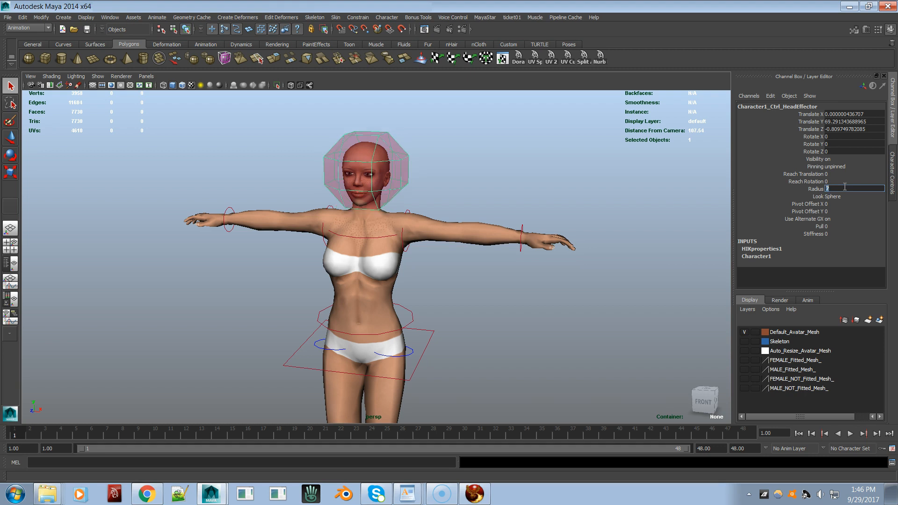
Set the head effector's Radius to 6, and undo a test rotation of the effector
key("Return")
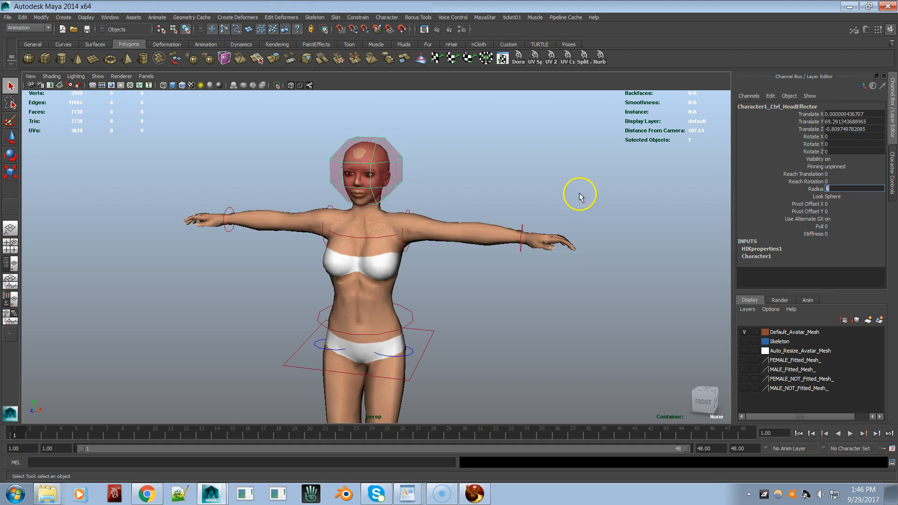
left_click(487, 186)
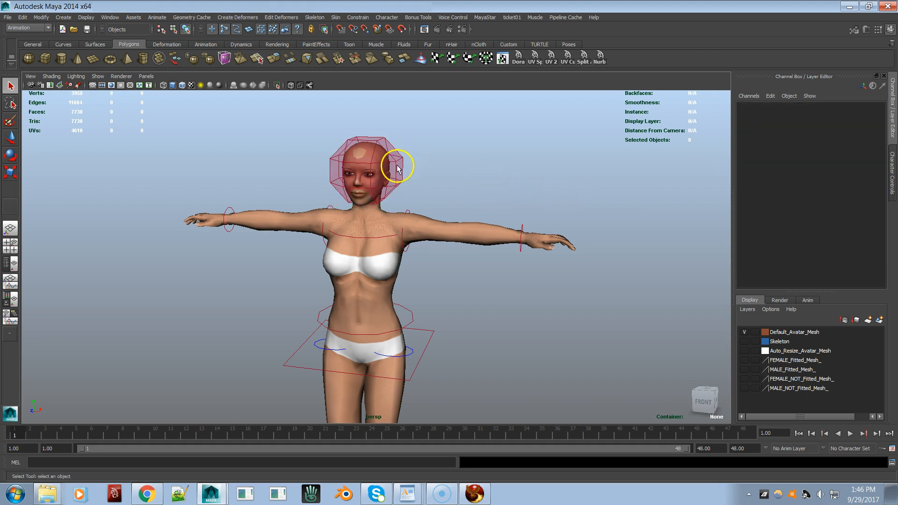
left_click(408, 192)
key("e")
left_click_drag(431, 124, 416, 150)
key("ctrl+z")
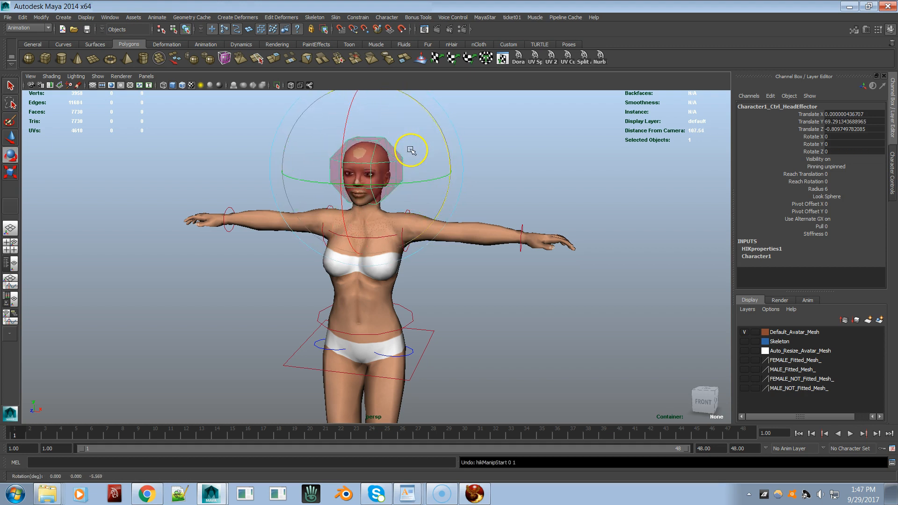
Change the head effector's Look to Circle
left_click(830, 196)
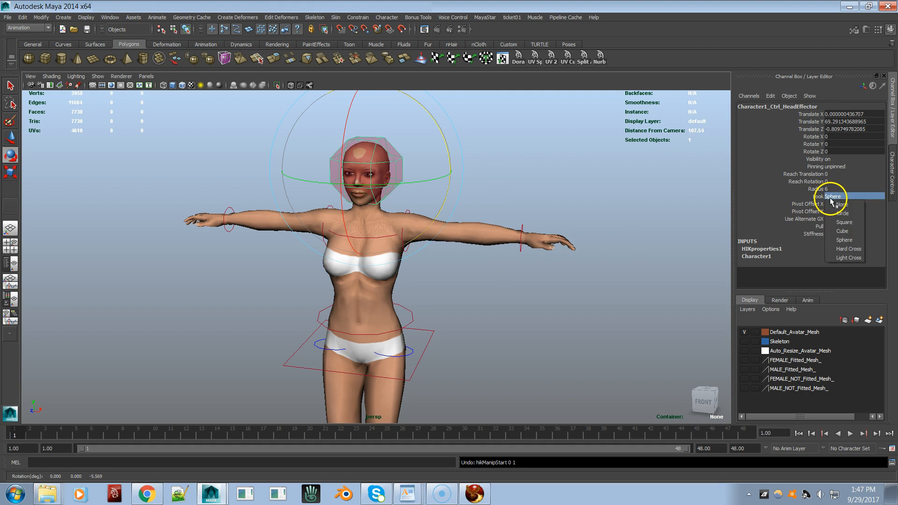
left_click(846, 215)
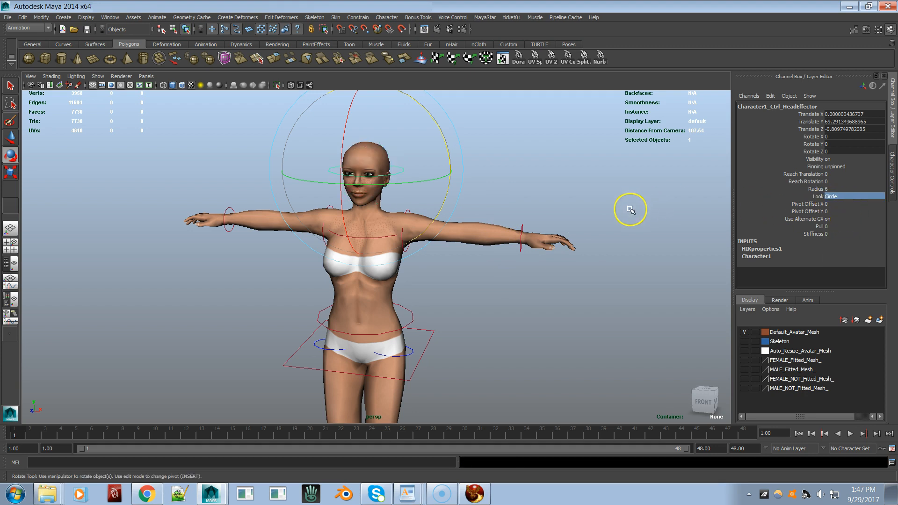
Change the Look of the left and right wrist effectors to Sphere
left_click(521, 227)
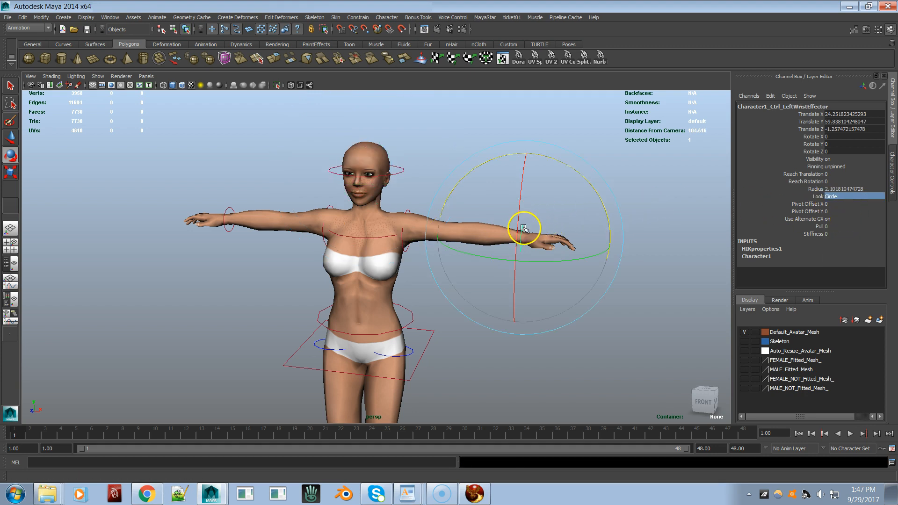
left_click(829, 197)
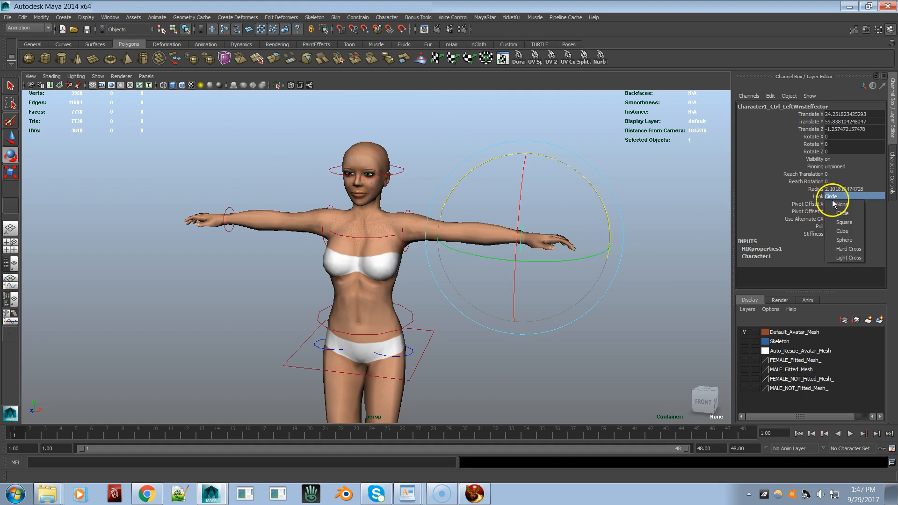
left_click(844, 240)
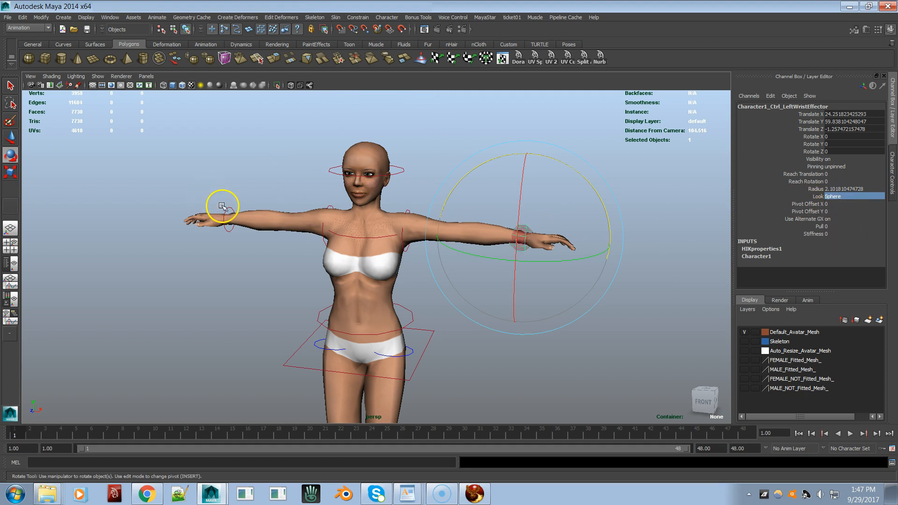
left_click(227, 211)
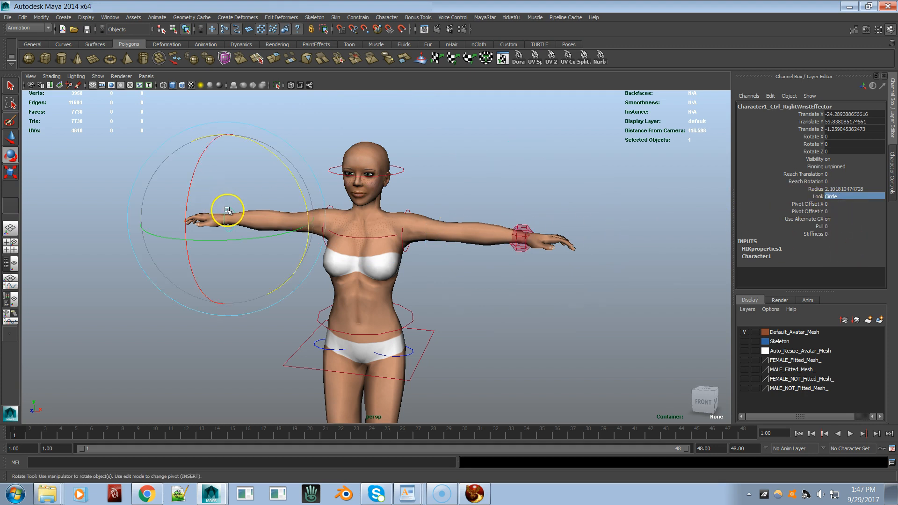
left_click(851, 195)
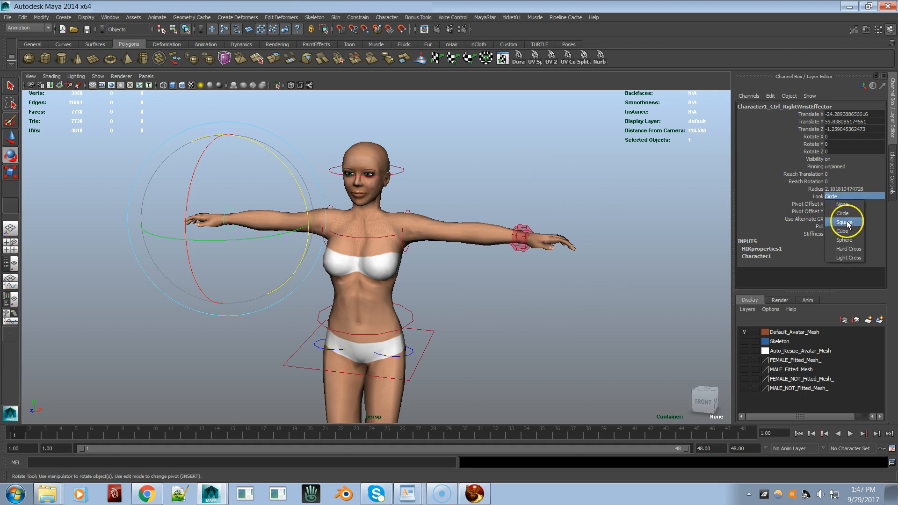
left_click(500, 271)
Temporarily hide the Default_Avatar_Mesh layer to select the left hand's EffectorHand, try moving it upward, and undo the move
left_click_drag(534, 248, 511, 251, "alt")
left_click_drag(469, 230, 649, 218, "alt")
middle_click_drag(649, 218, 623, 265, "alt")
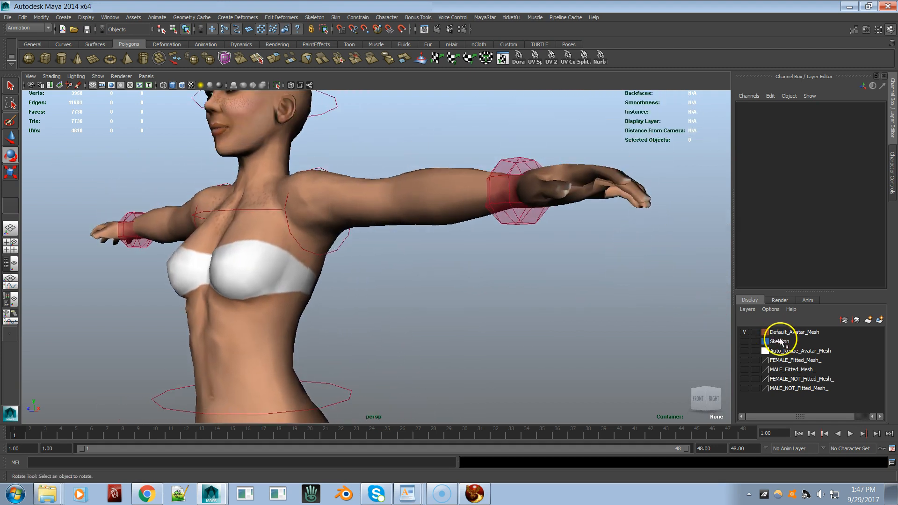
left_click(745, 331)
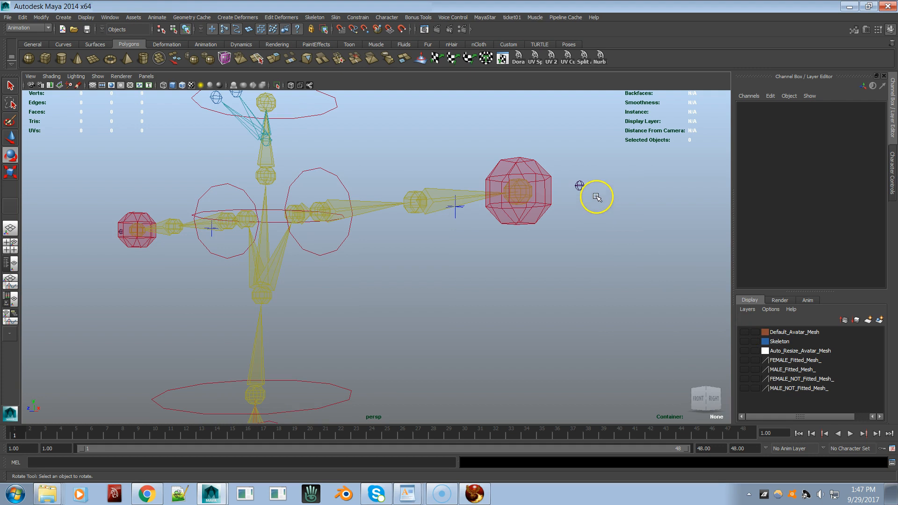
left_click(579, 185)
right_click_drag(620, 266, 507, 244, "alt")
left_click_drag(500, 240, 557, 248, "alt")
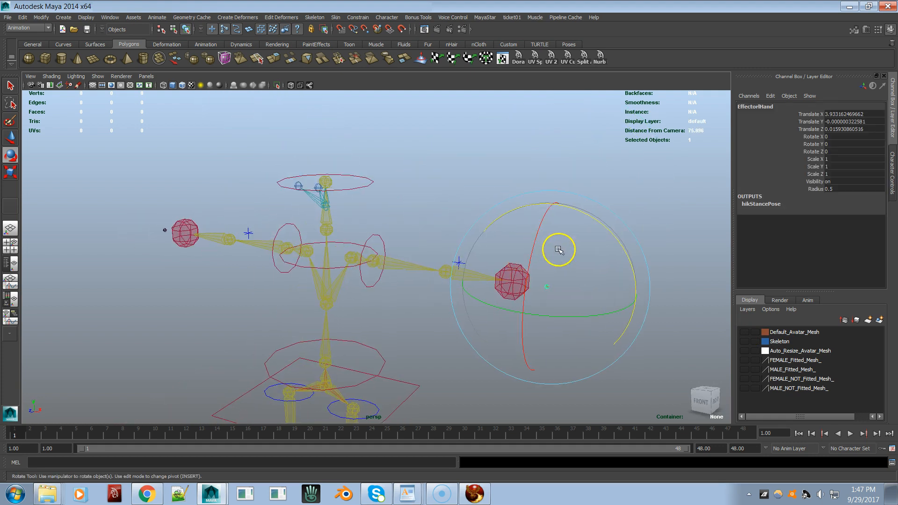
left_click(744, 332)
key("w")
left_click_drag(550, 266, 551, 240)
key("ctrl+z")
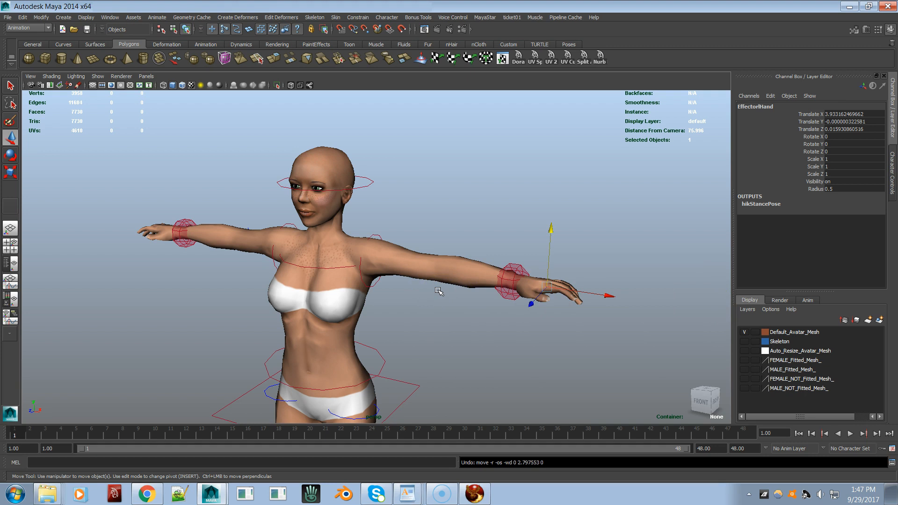
Open the Outliner for working with the controls around the avatar's feet
middle_click_drag(467, 326, 534, 235, "alt")
scroll(534, 235, "down", 5)
middle_click_drag(440, 257, 437, 223, "alt")
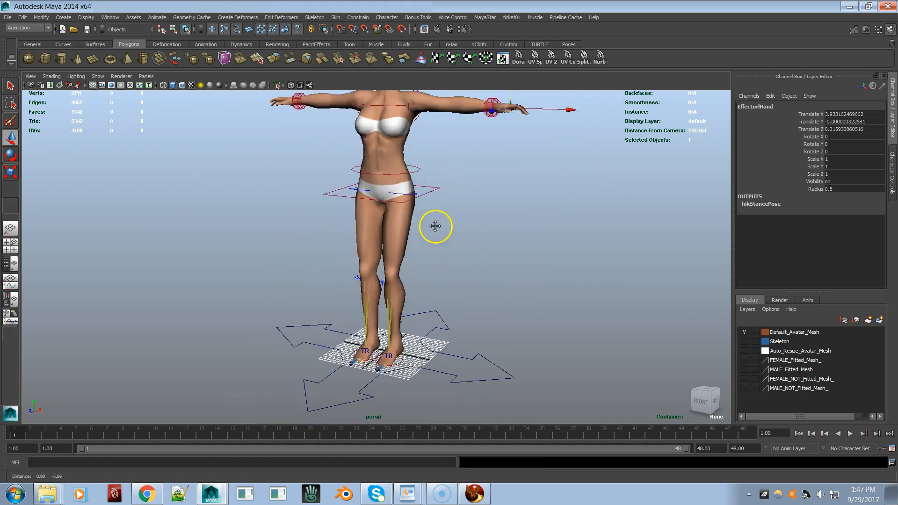
scroll(437, 222, "up", 2)
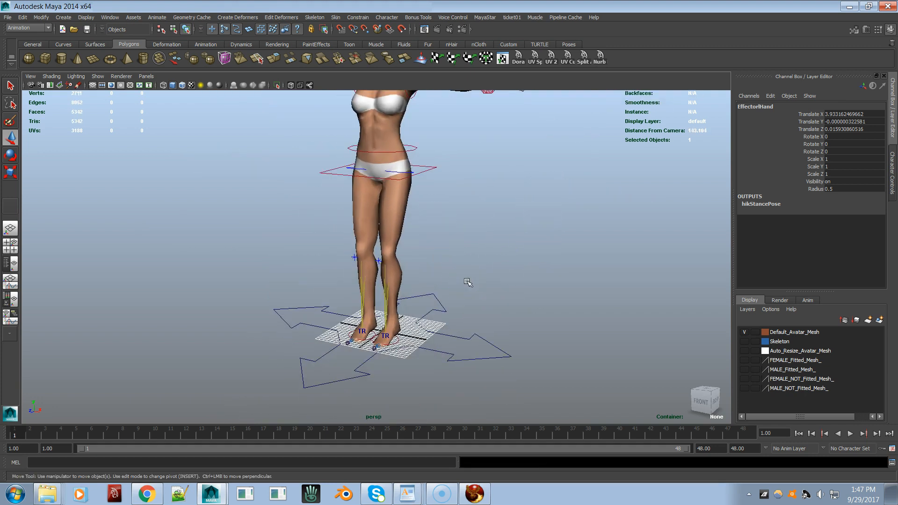
left_click_drag(467, 282, 424, 314)
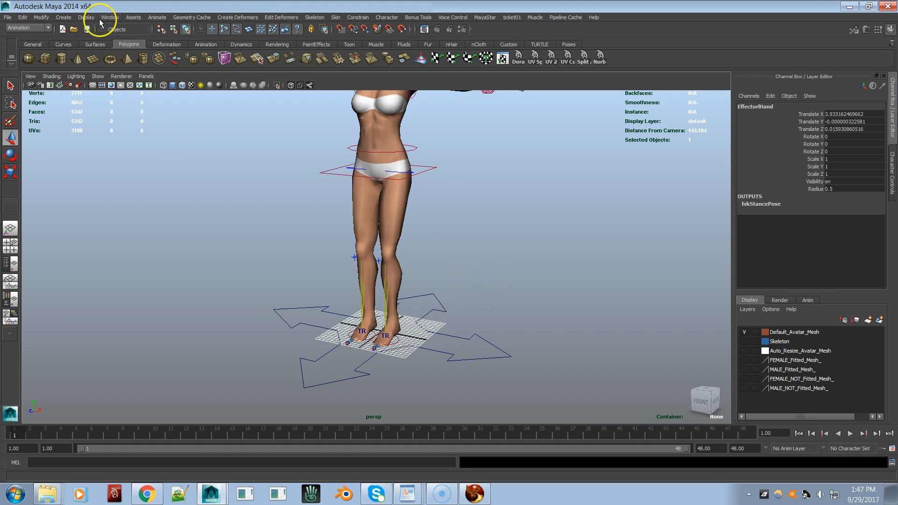
left_click(106, 18)
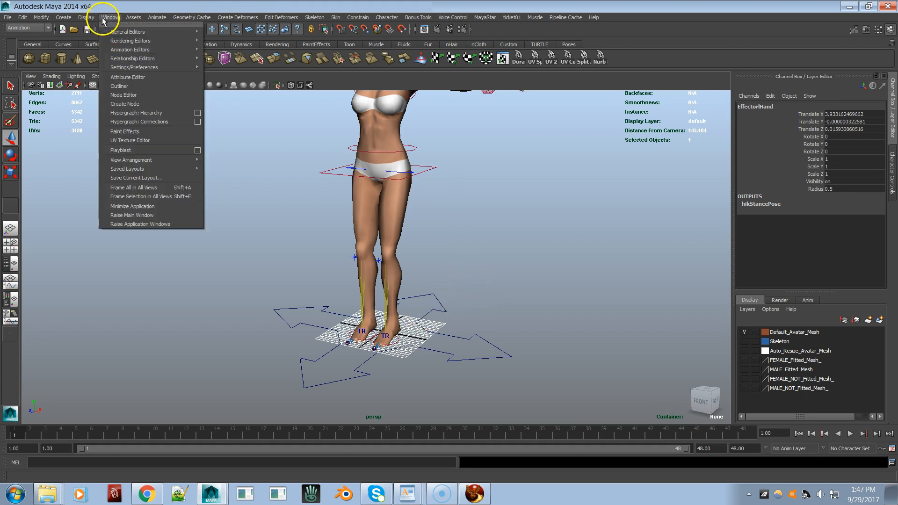
left_click(120, 86)
Try moving the left ankle effector upward, and undo the move
scroll(257, 241, "up", 5)
left_click_drag(340, 269, 251, 114, "alt")
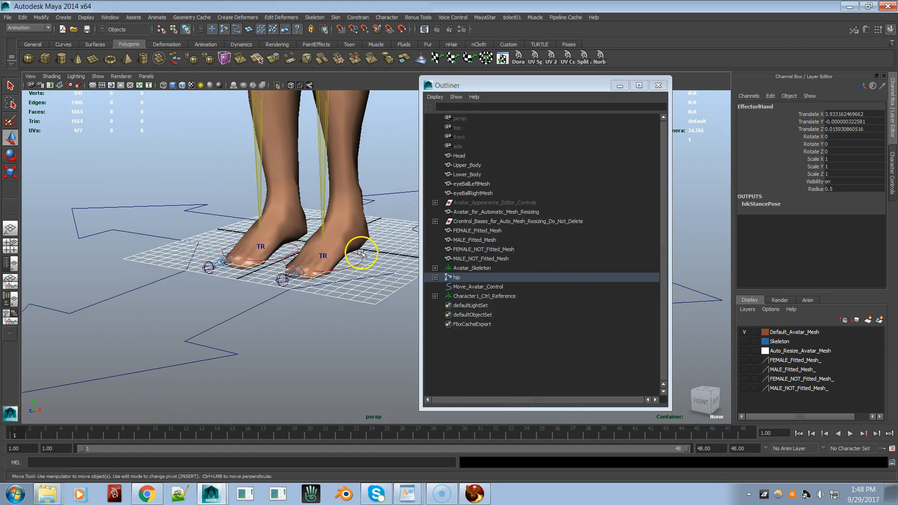
left_click(363, 257)
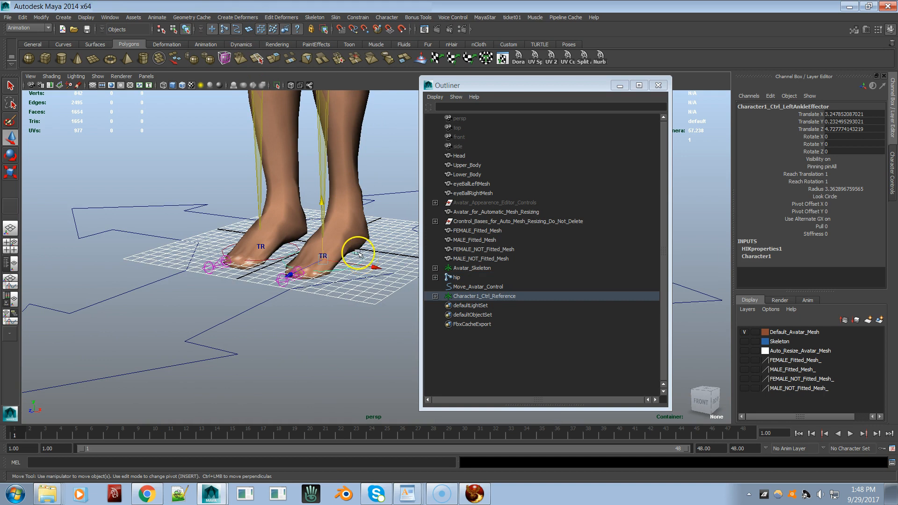
left_click_drag(321, 260, 367, 174)
key("ctrl+z")
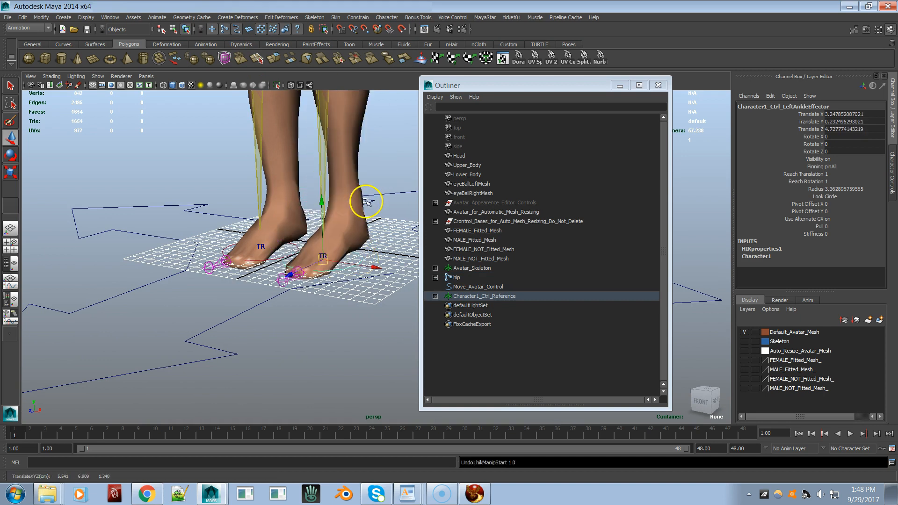
Try moving Move_Avatar_Control forward along Z, and undo the move
left_click(472, 287)
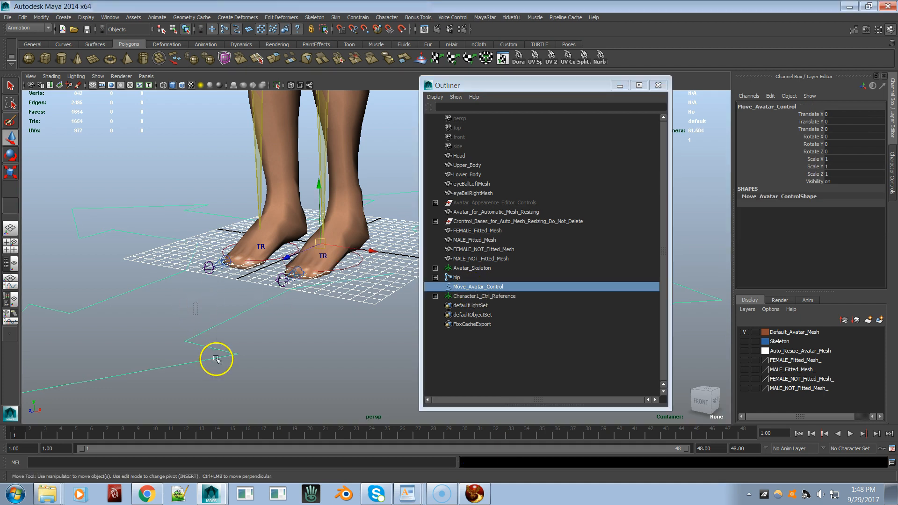
right_click_drag(315, 311, 14, 252, "alt")
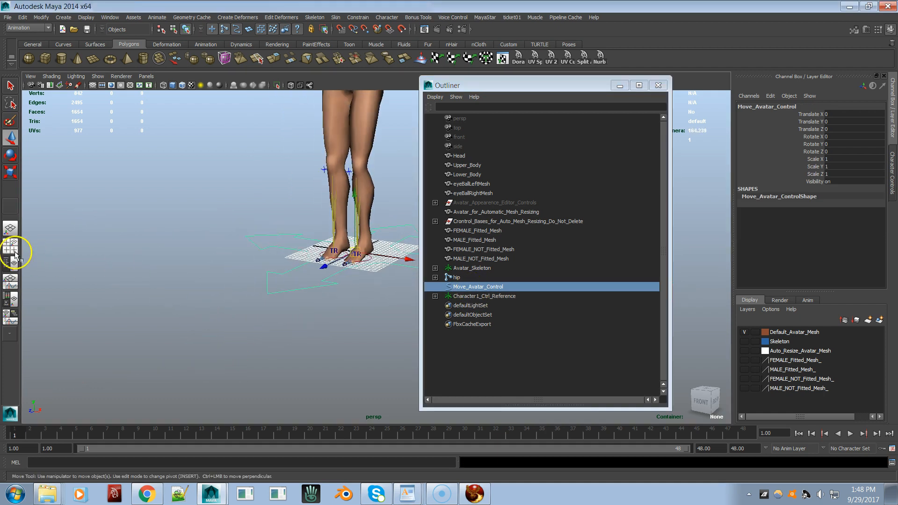
left_click_drag(327, 264, 214, 325)
key("ctrl+z")
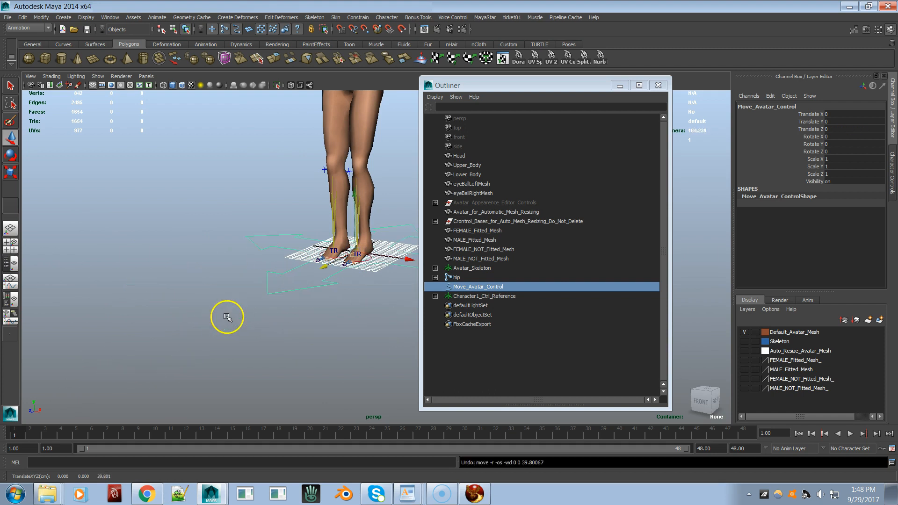
Parent Character1_Ctrl_Reference under Move_Avatar_Control in the Outliner and expand the parent to show the hierarchy
left_click(471, 299)
right_click_drag(321, 297, 173, 368, "alt")
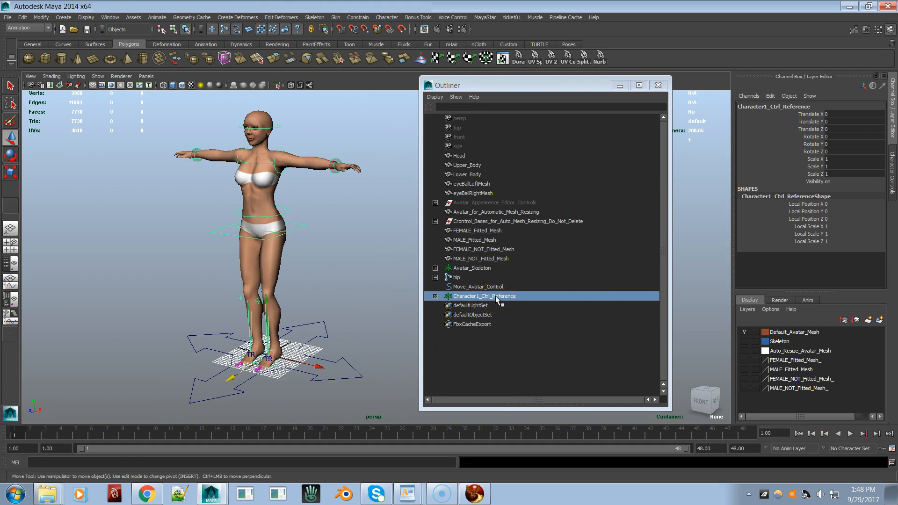
left_click(483, 299)
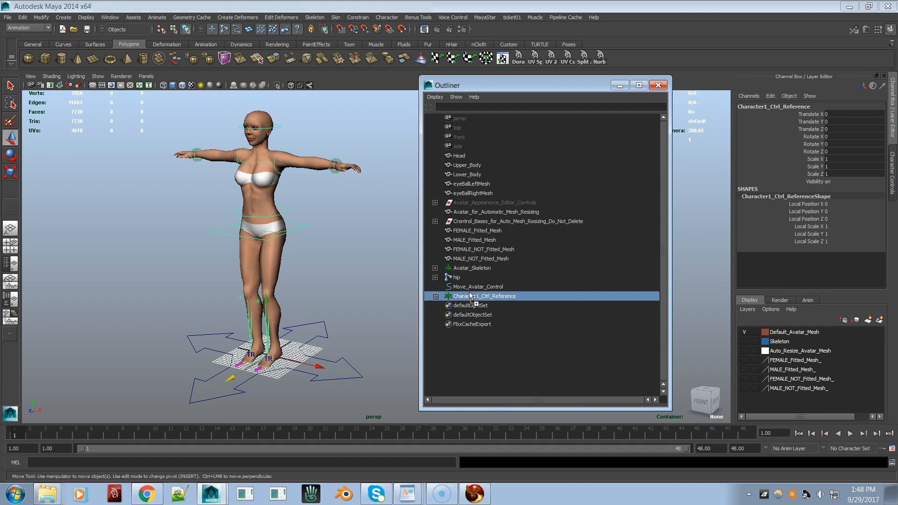
left_click_drag(471, 290, 472, 291)
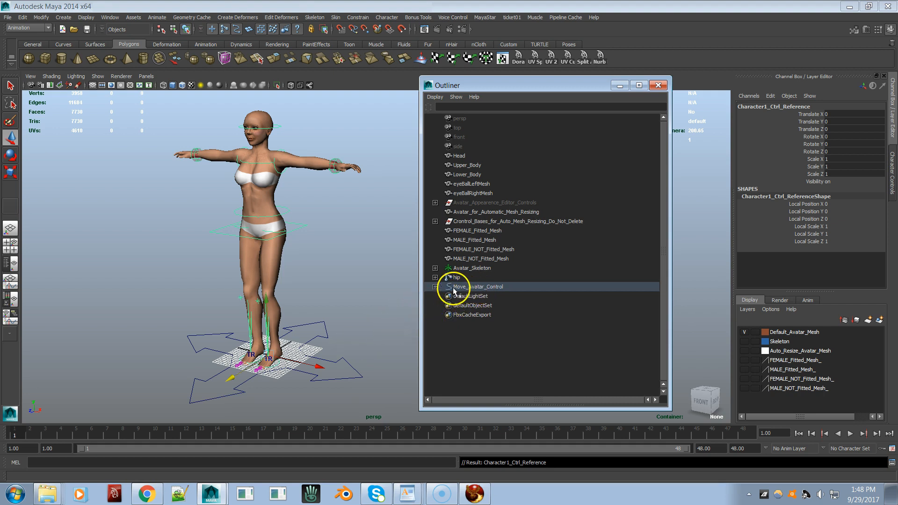
left_click(435, 286)
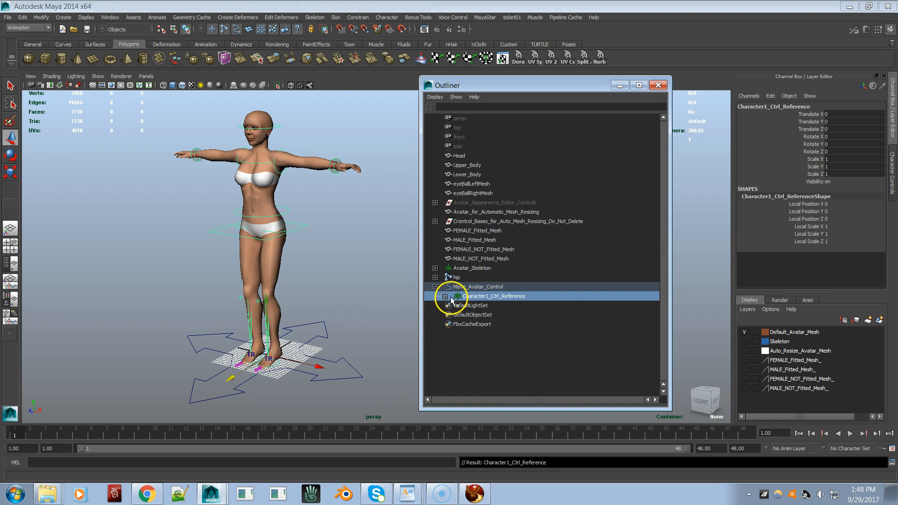
Move Move_Avatar_Control forward to a Translate Z of about 6.48 to test that the control rig follows
left_click(463, 287)
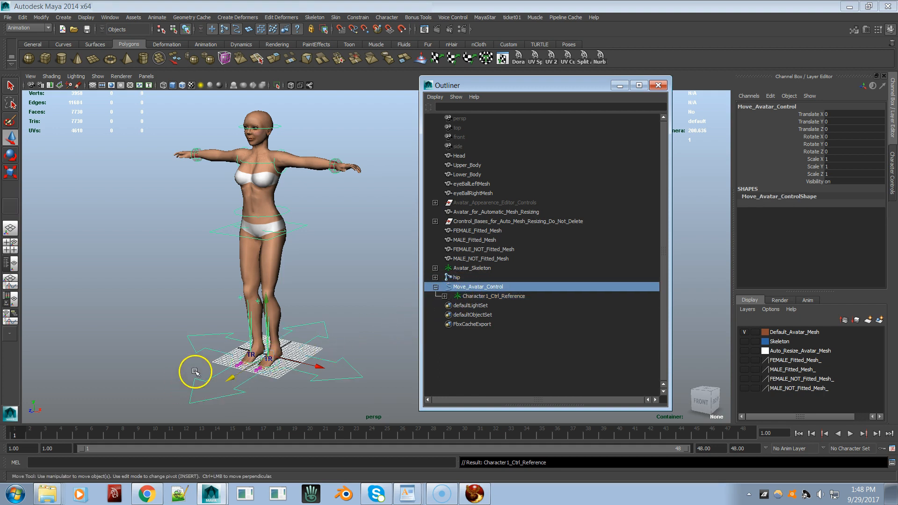
left_click_drag(229, 378, 176, 371)
right_click_drag(177, 371, 349, 391, "alt")
left_click_drag(203, 362, 229, 362, "alt")
middle_click_drag(221, 369, 385, 265, "alt")
right_click_drag(233, 296, 371, 329, "alt")
left_click_drag(235, 327, 262, 337, "alt")
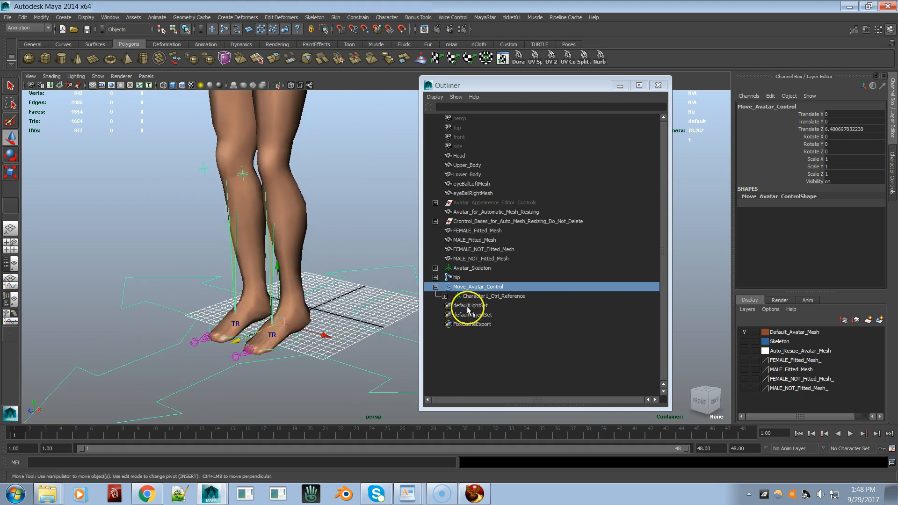
Show Character1's HumanIK definition with the left foot bone avatar_mFootLeft selected
left_click(892, 159)
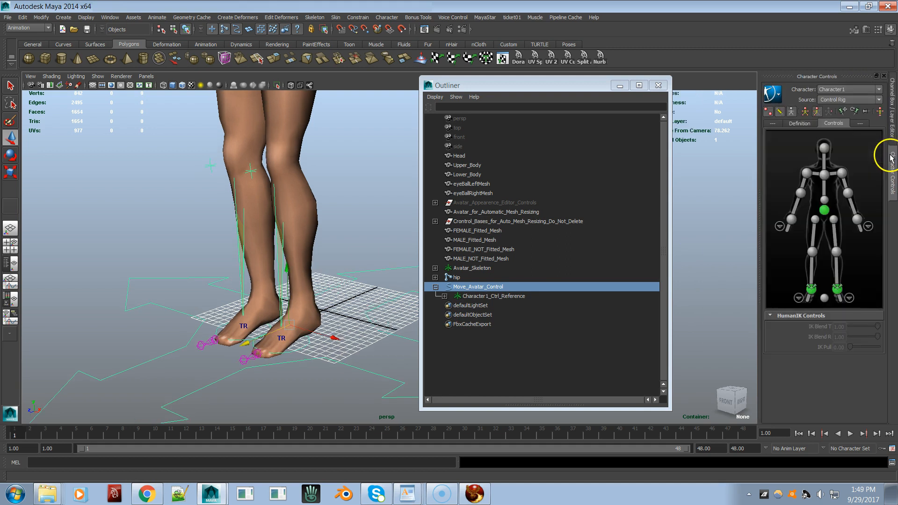
left_click(837, 291)
left_click(805, 123)
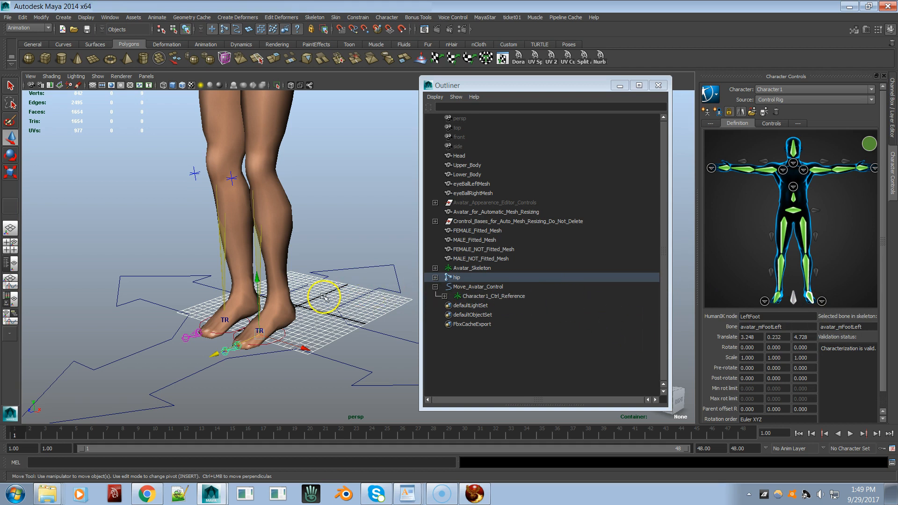
Hide the Default_Avatar_Mesh layer and compare the exposed foot joints with the foot nodes in the character definition
left_click(893, 92)
left_click(744, 332)
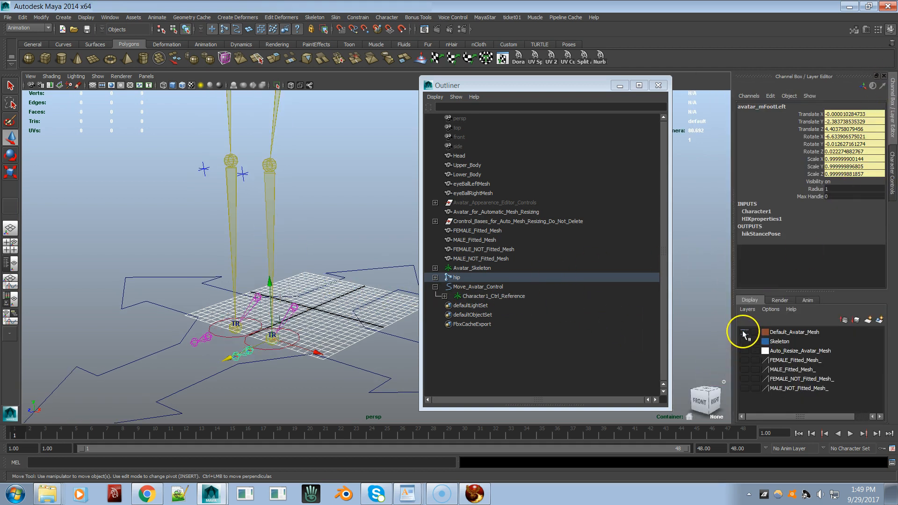
left_click(893, 153)
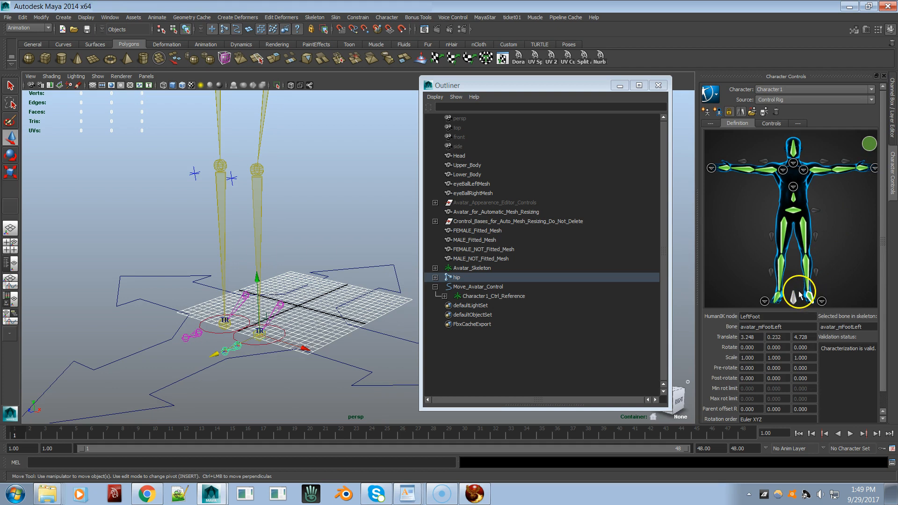
right_click_drag(240, 305, 402, 297, "alt")
left_click_drag(402, 297, 190, 316, "alt")
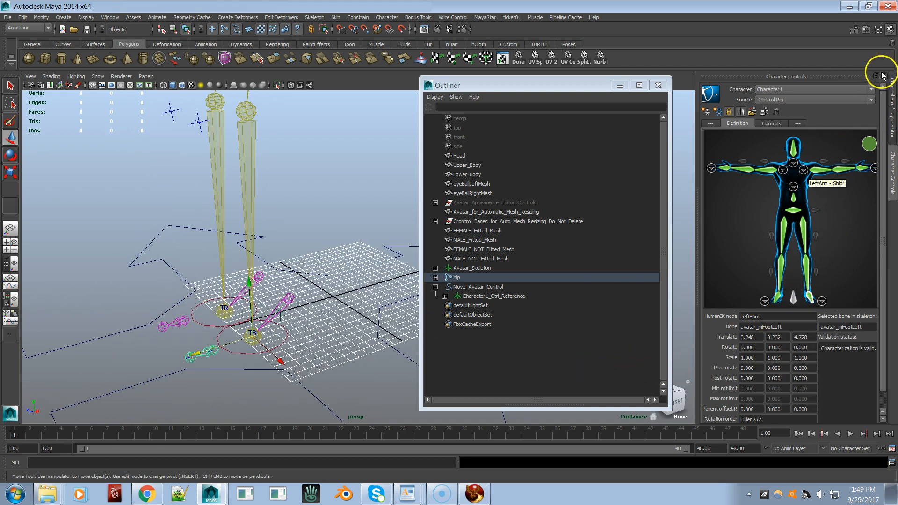
Show the Skeleton layer briefly to check its contents, and hide it again
left_click(891, 88)
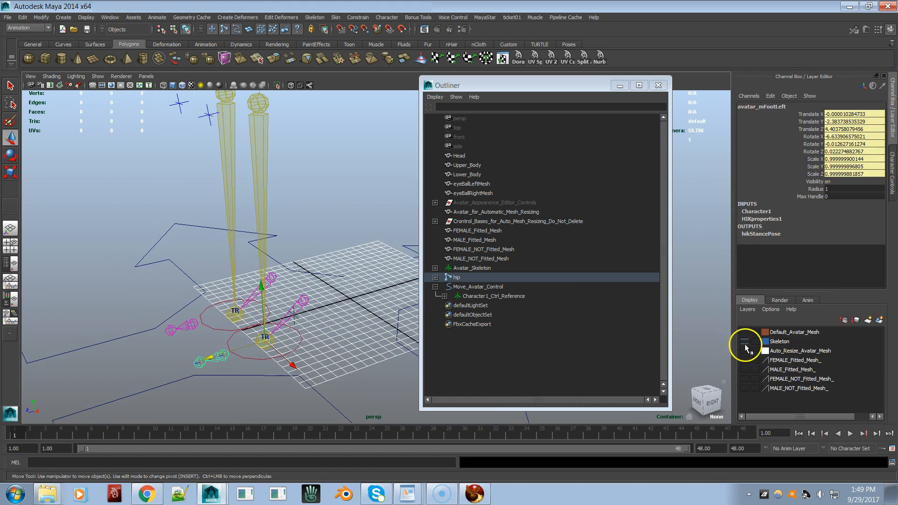
left_click(744, 341)
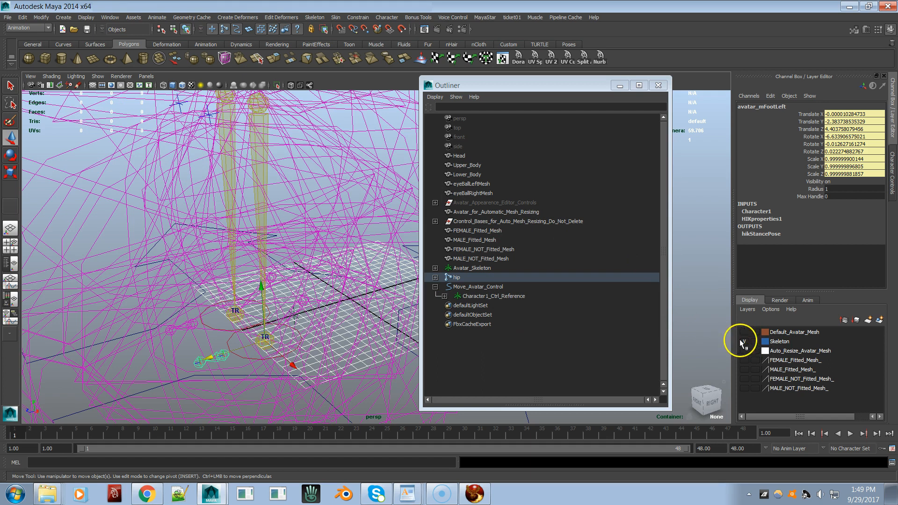
left_click(744, 342)
Inspect the left ankle joint and the left foot control on the skeleton against Character1's HumanIK definition
left_click_drag(231, 250, 198, 243, "alt")
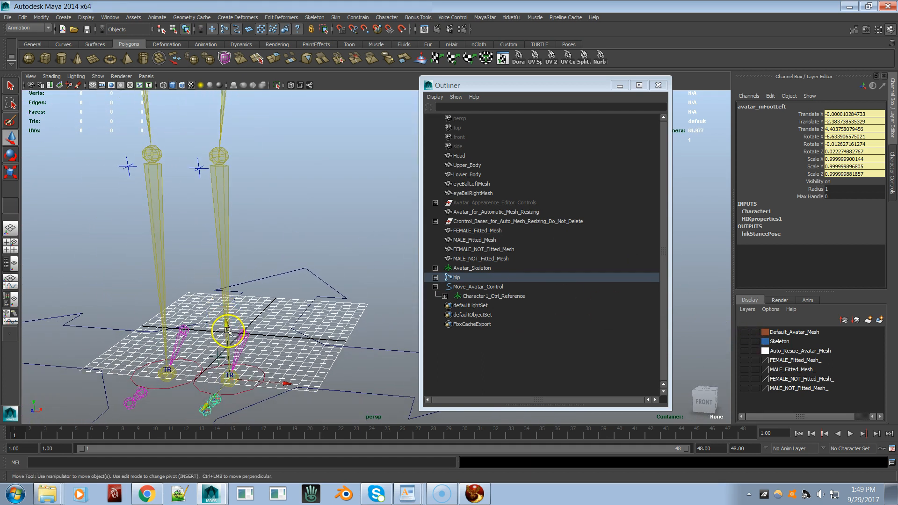
left_click(240, 339)
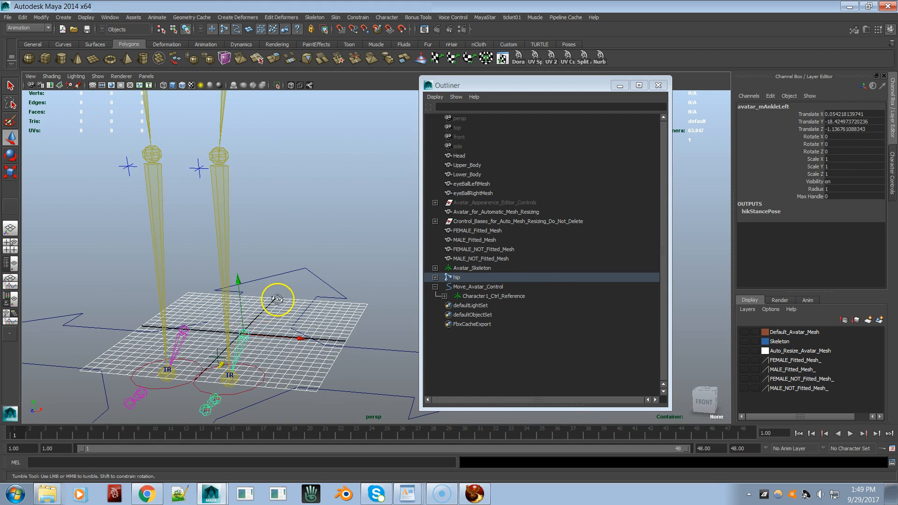
left_click_drag(276, 298, 260, 301, "alt")
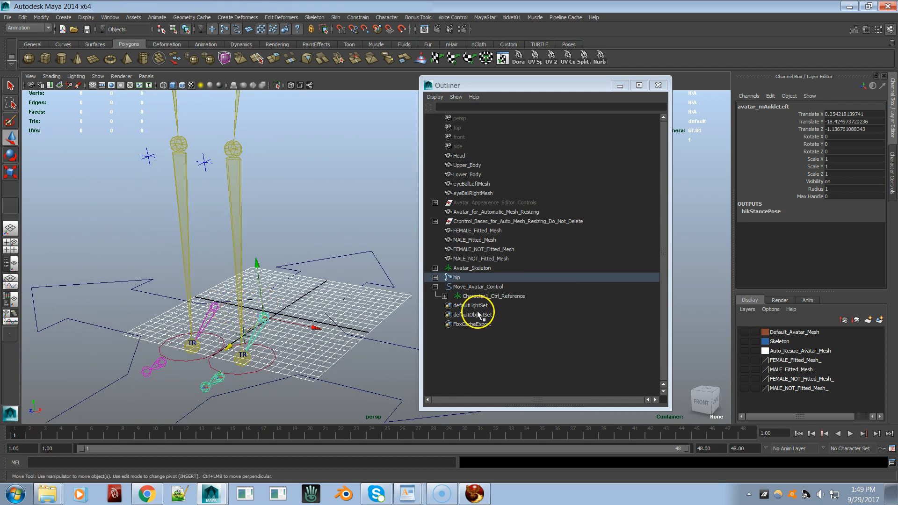
left_click(242, 354)
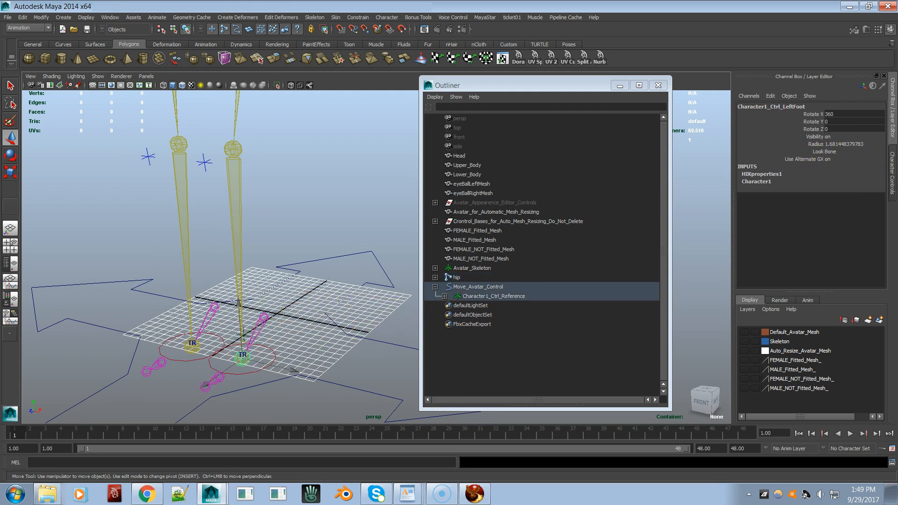
left_click(888, 174)
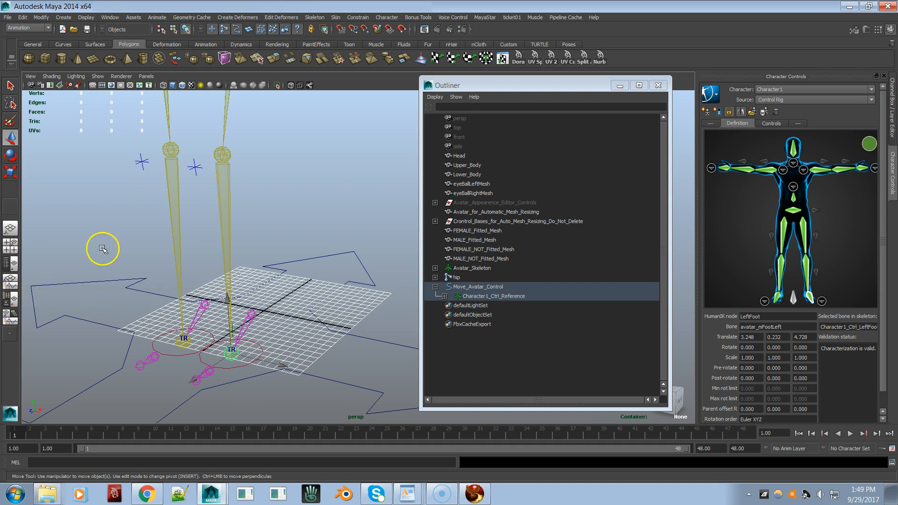
left_click_drag(221, 220, 234, 222, "alt")
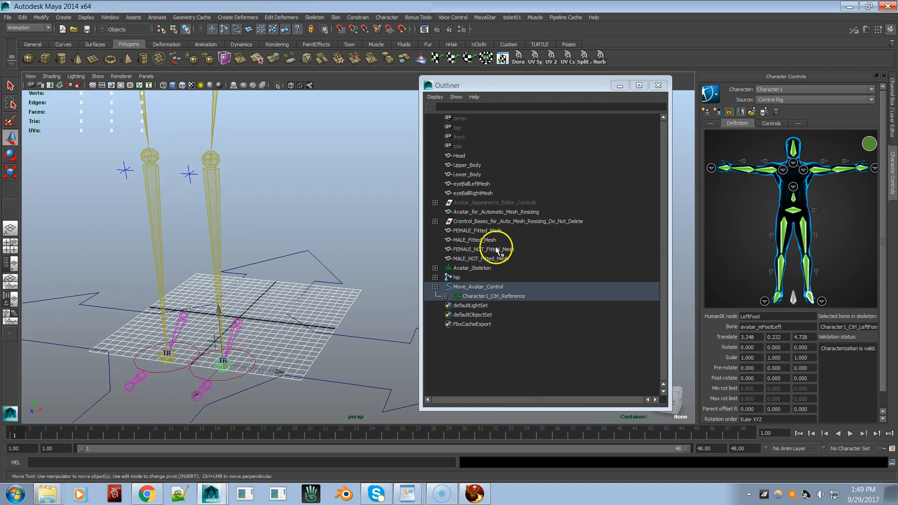
Unlock Character1's definition for editing the LeftFoot mapping, accepting the deletion of its control rig
left_click(811, 300)
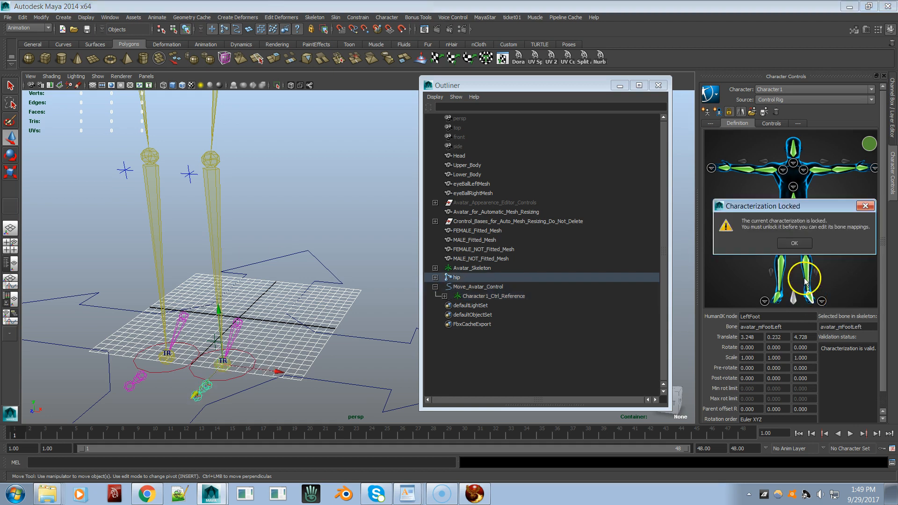
left_click(794, 242)
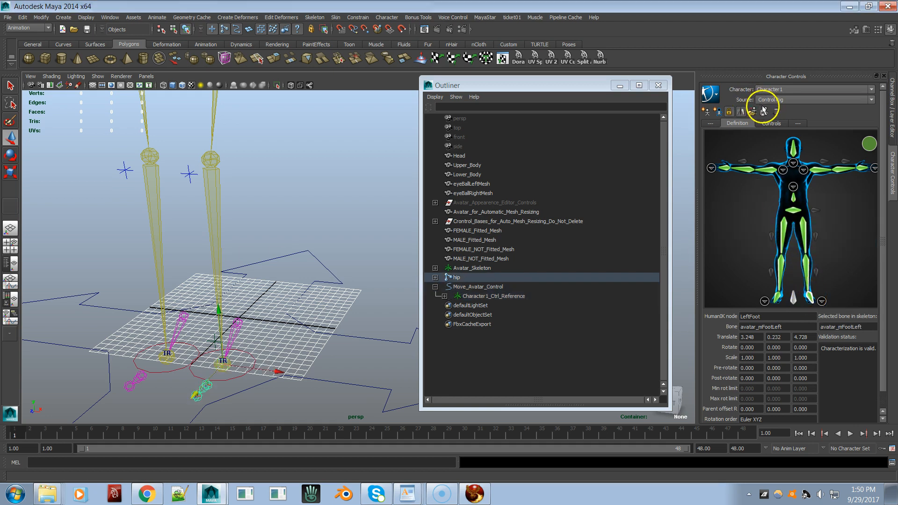
left_click(730, 112)
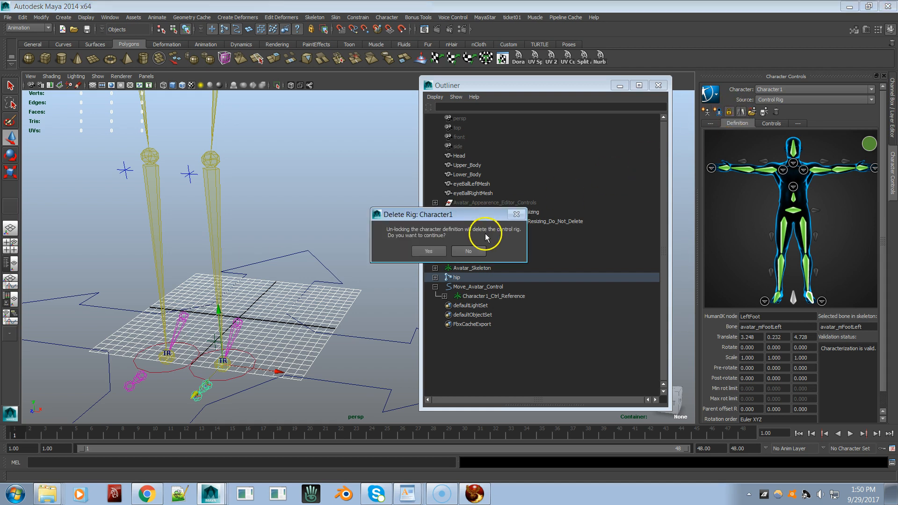
left_click(428, 251)
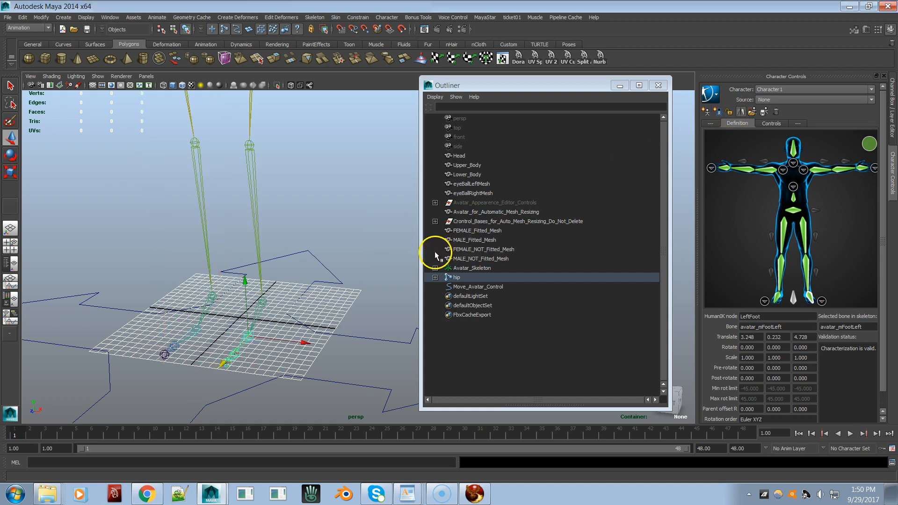
right_click_drag(266, 251, 78, 239, "alt")
right_click_drag(241, 235, 121, 233, "alt")
mouse_move(274, 216)
middle_mouse_down("alt")
mouse_move(272, 241)
mouse_move(277, 227)
middle_mouse_up("alt")
right_click_drag(238, 254, 577, 265, "alt")
right_click_drag(315, 293, 254, 264, "alt")
left_click_drag(285, 333, 284, 360)
key("ctrl+z")
key("ctrl+z")
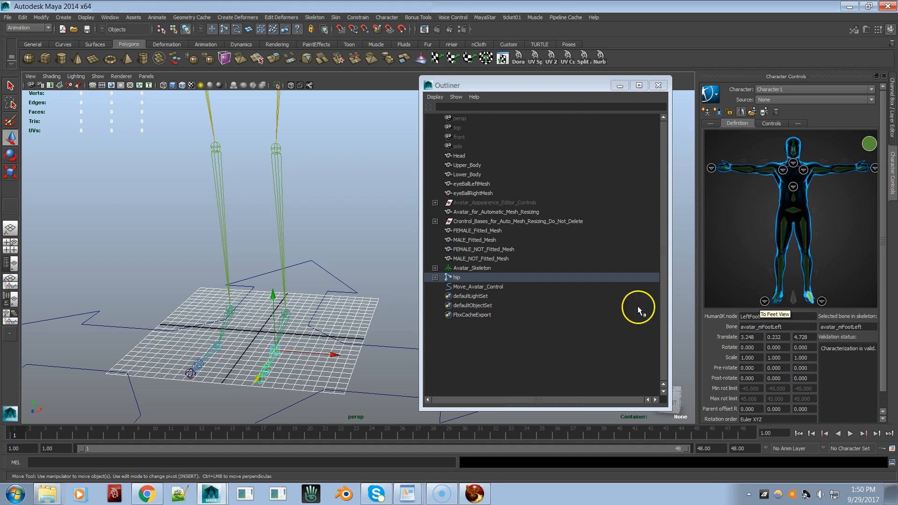
Reassign the LeftFoot node to avatar_mAnkleLeft and accept the mirrored change of RightFoot to avatar_mAnkleRight
left_click(285, 325)
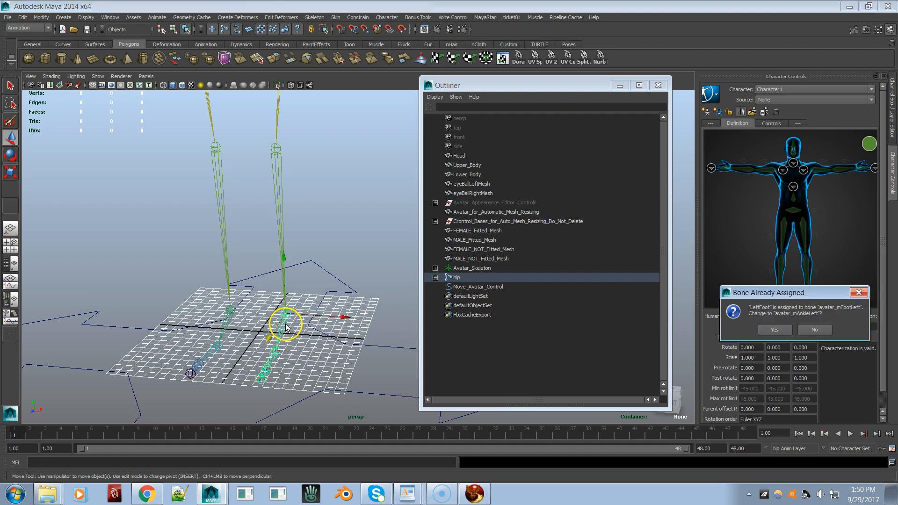
left_click(780, 332)
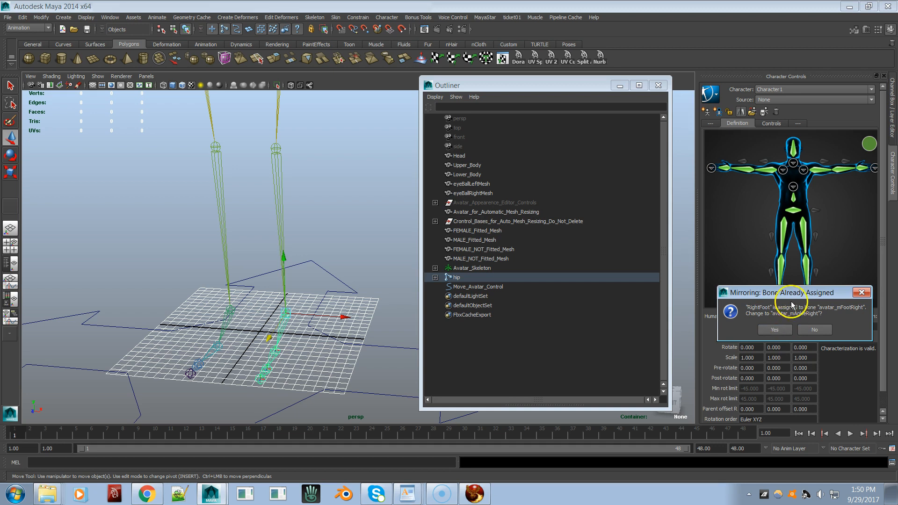
left_click(819, 333)
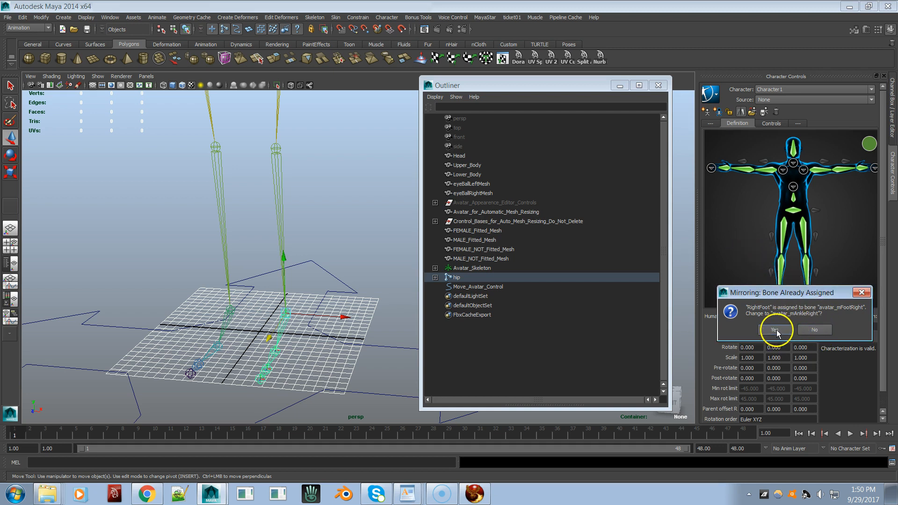
left_click(777, 299)
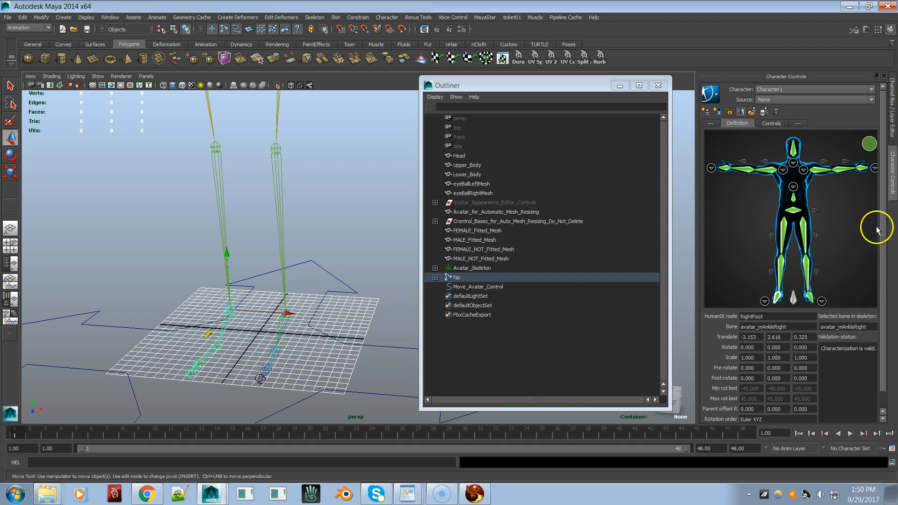
Create a new HumanIK control rig for Character1 from the corrected foot mapping
left_click(769, 125)
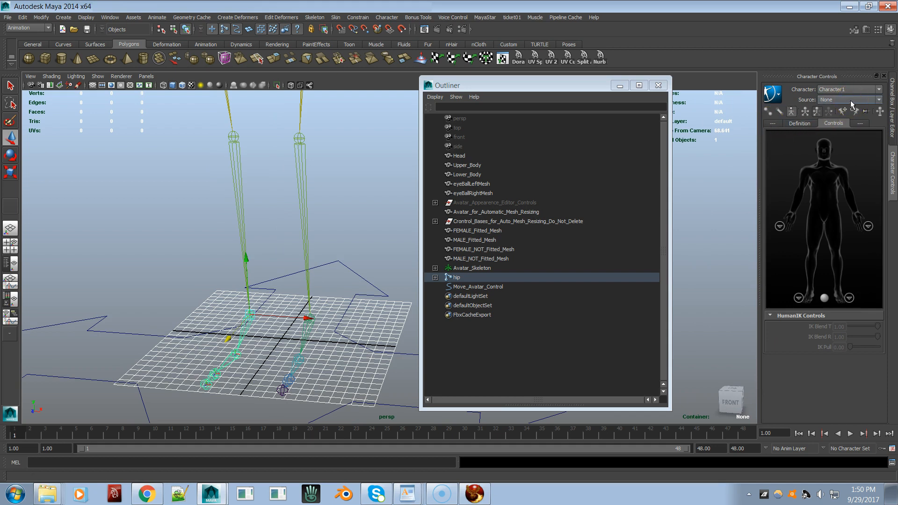
left_click(851, 117)
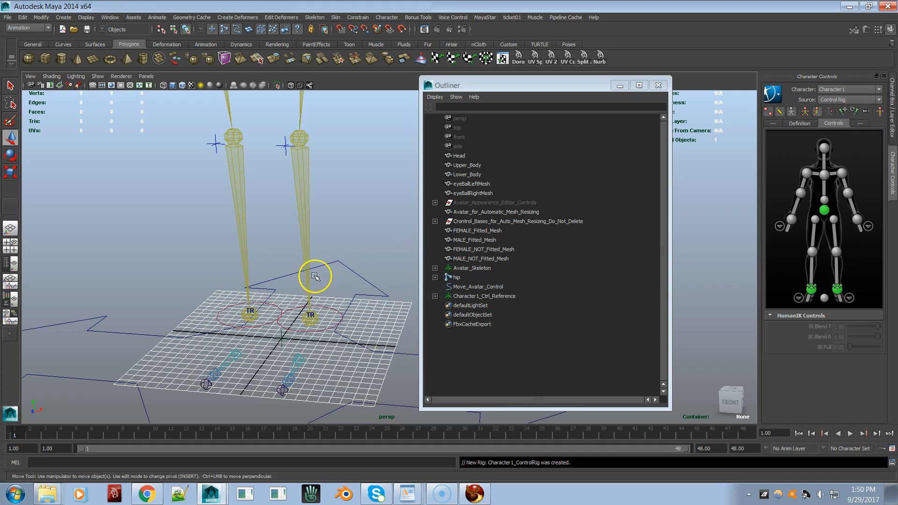
right_click_drag(335, 263, 314, 266, "alt")
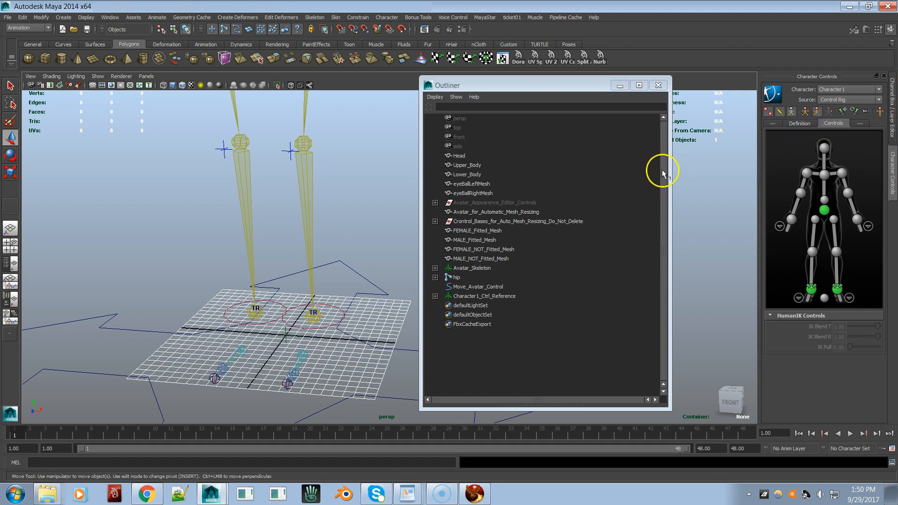
Show the Default_Avatar_Mesh layer to check the left ankle effector's placement against the legs and feet, and hide it again
left_click(892, 121)
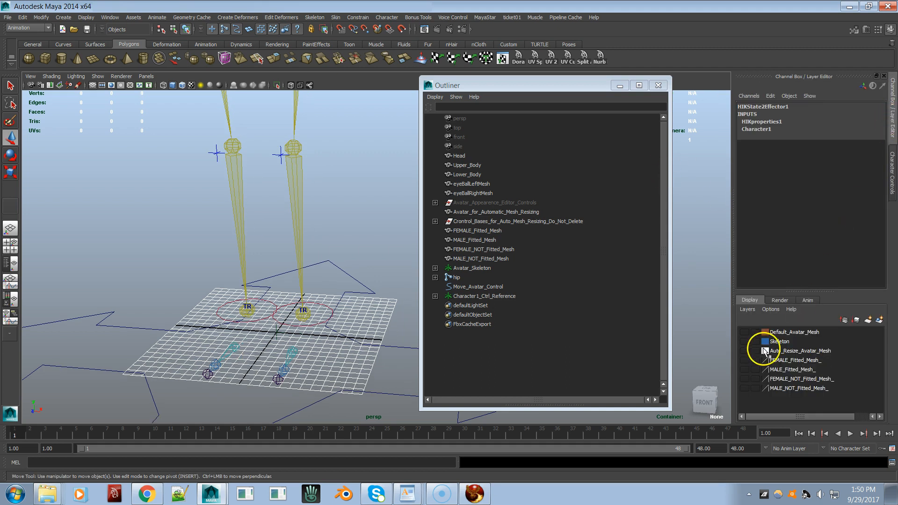
left_click(745, 332)
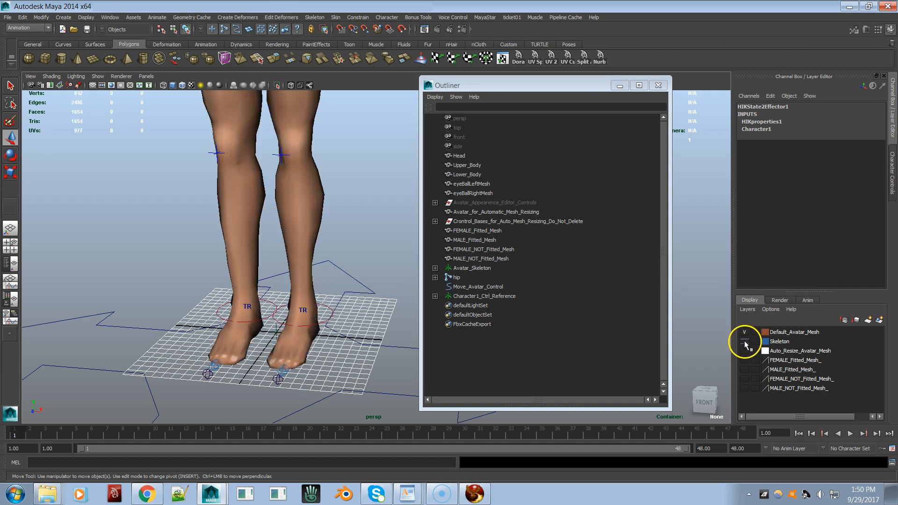
left_click(324, 322)
mouse_move(323, 317)
left_mouse_down("alt")
mouse_move(301, 341)
mouse_move(311, 317)
mouse_move(300, 286)
mouse_move(280, 425)
mouse_move(182, 341)
mouse_move(274, 303)
mouse_move(311, 307)
left_mouse_up("alt")
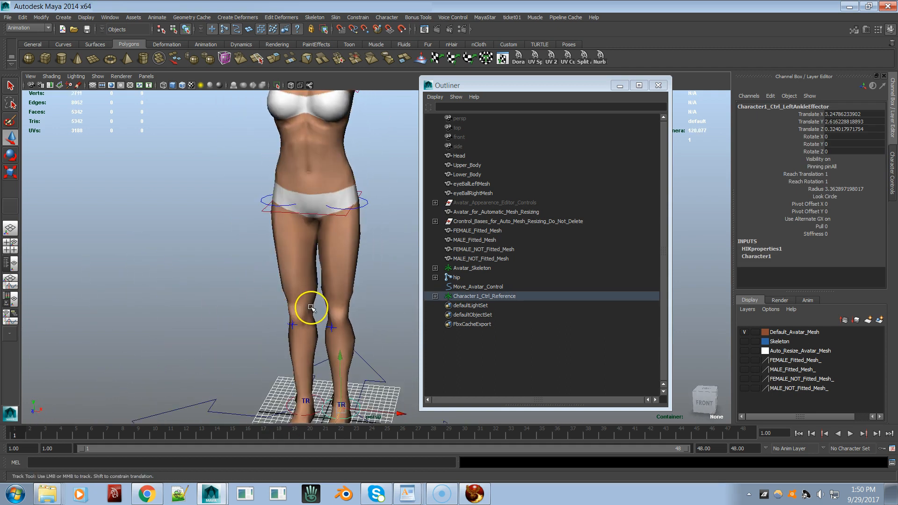
middle_click_drag(312, 309, 311, 196, "alt")
right_click_drag(303, 282, 577, 262, "alt")
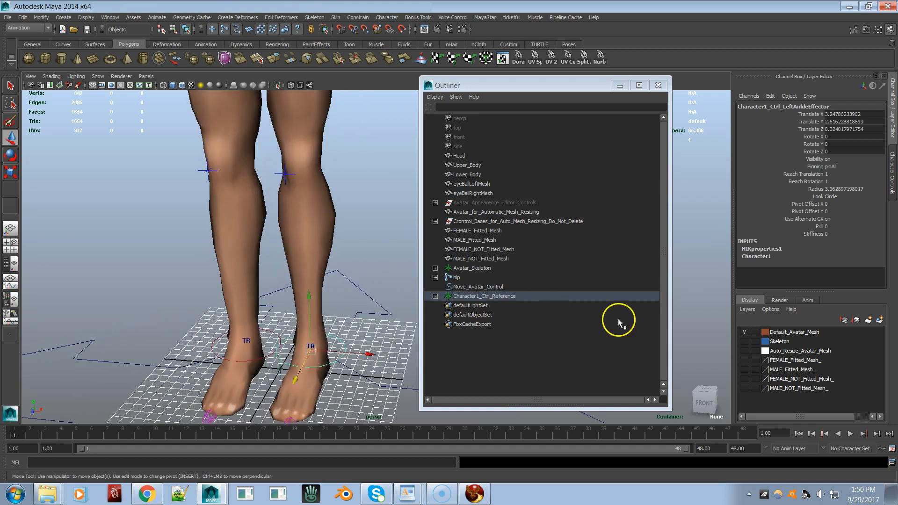
left_click(745, 332)
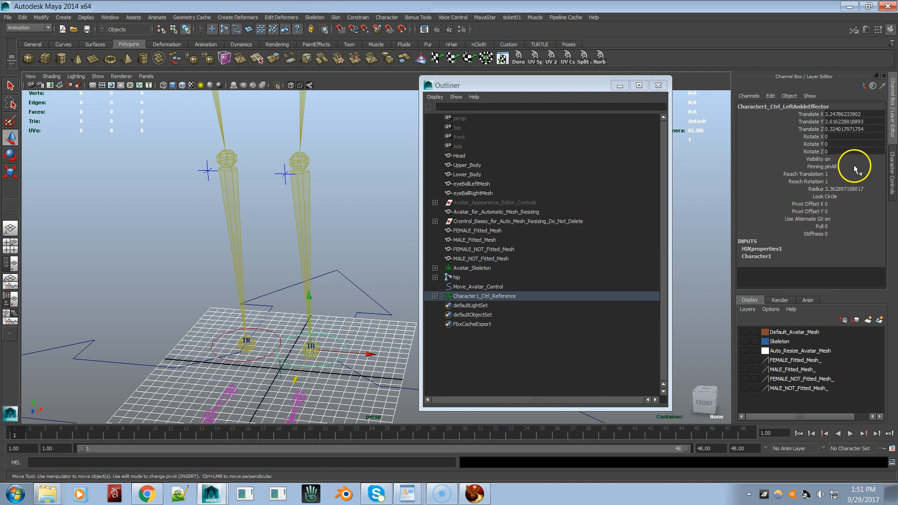
Check the LeftFoot mapping in Character1's definition, leaving the characterization locked and the control rig in place
left_click(894, 188)
left_click(794, 120)
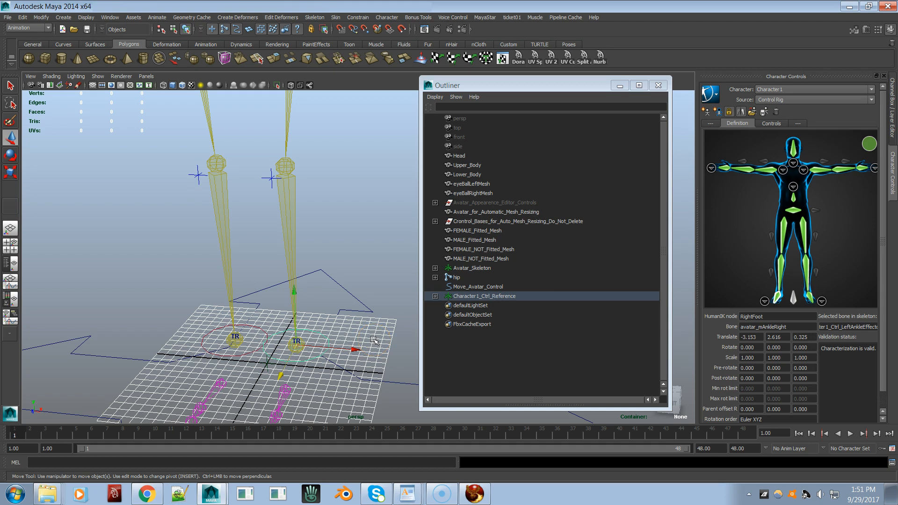
left_click(812, 302)
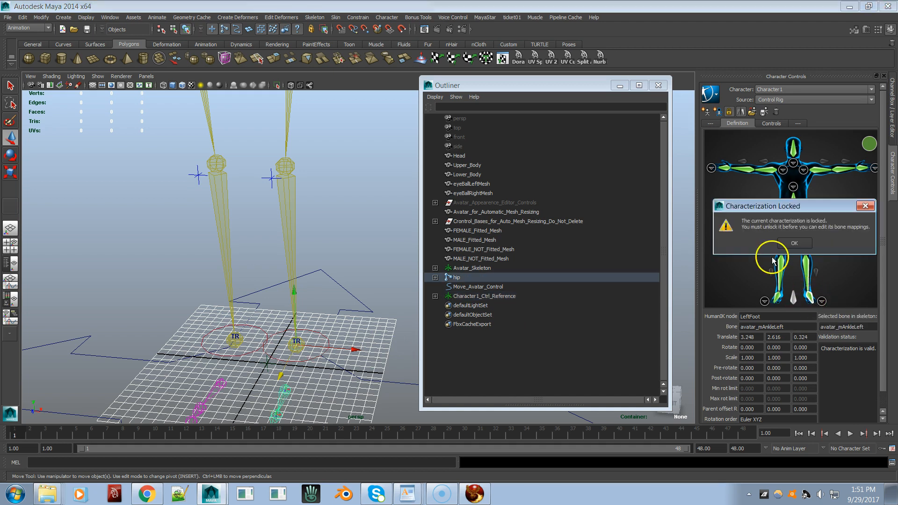
left_click(794, 244)
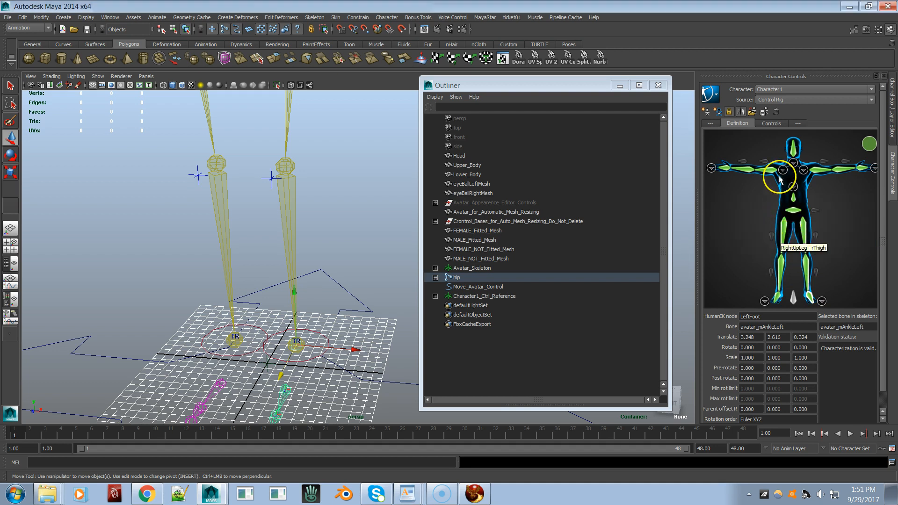
left_click(729, 112)
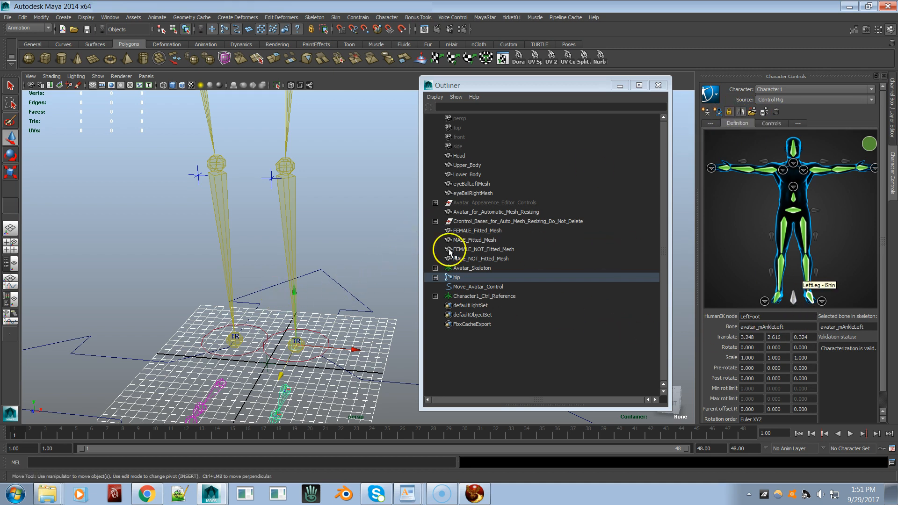
Set the Radius of Character1_Ctrl_ChestOriginEffector at the lower spine to 8
right_click_drag(305, 270, 139, 267, "alt")
middle_click_drag(259, 220, 282, 324, "alt")
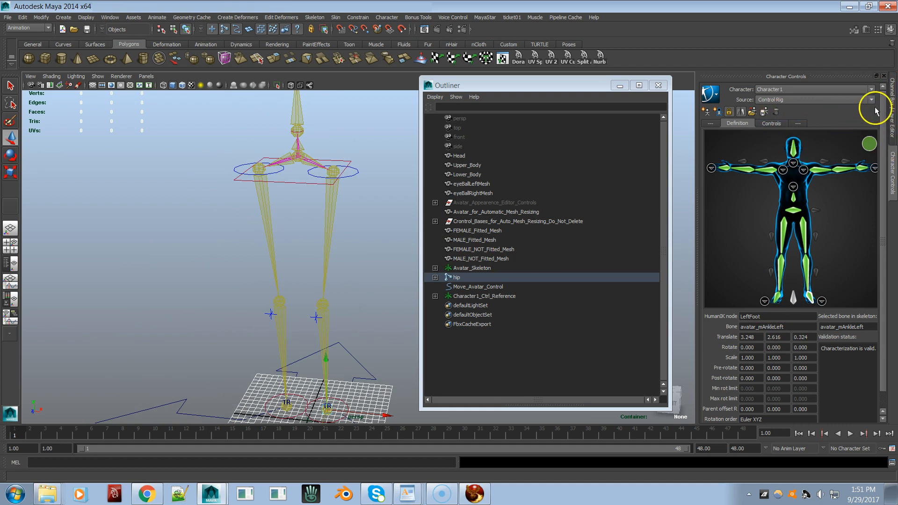
left_click(892, 103)
middle_click_drag(409, 161, 309, 170, "alt")
left_click(311, 166)
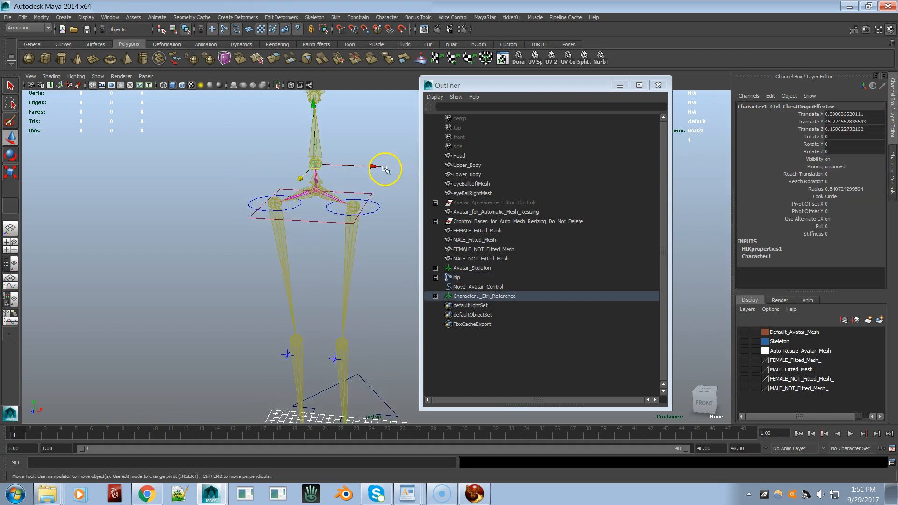
left_click(827, 188)
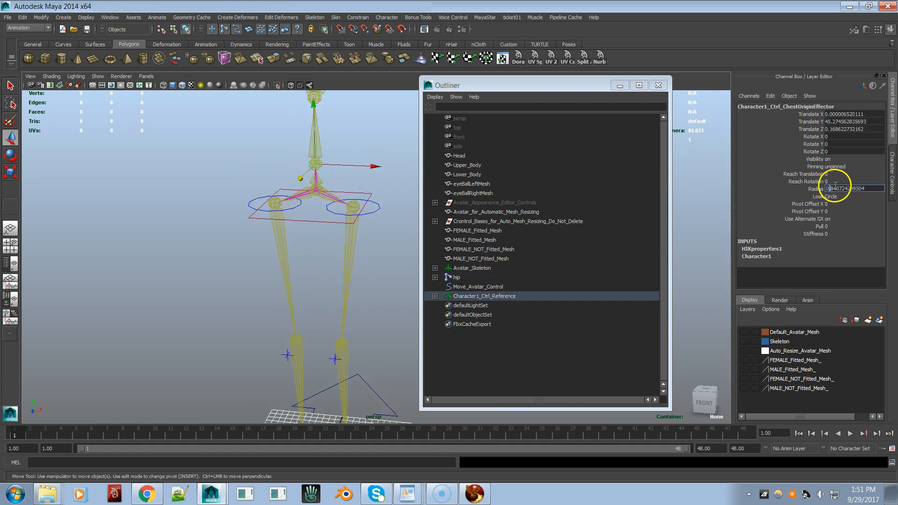
left_click_drag(867, 189, 769, 175)
type("8")
Set the Radius of the square hips effector, Character1_Ctrl_HipsEffector, to 10
left_click(303, 221)
left_click(837, 189)
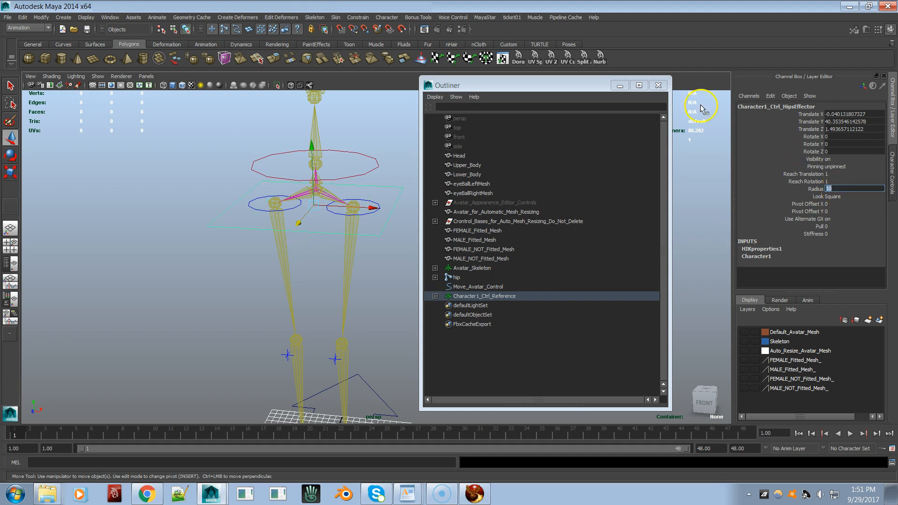
key("Return")
middle_click_drag(295, 207, 225, 367, "alt")
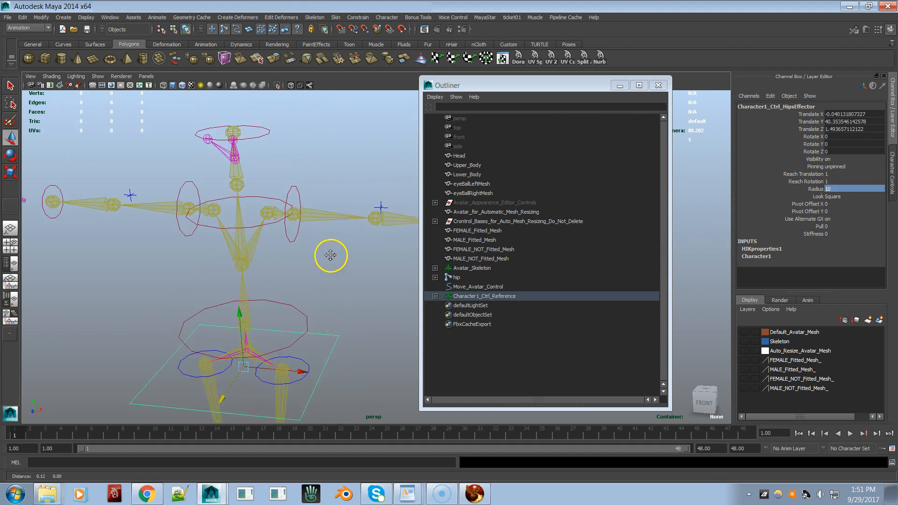
middle_click_drag(330, 255, 281, 232, "alt")
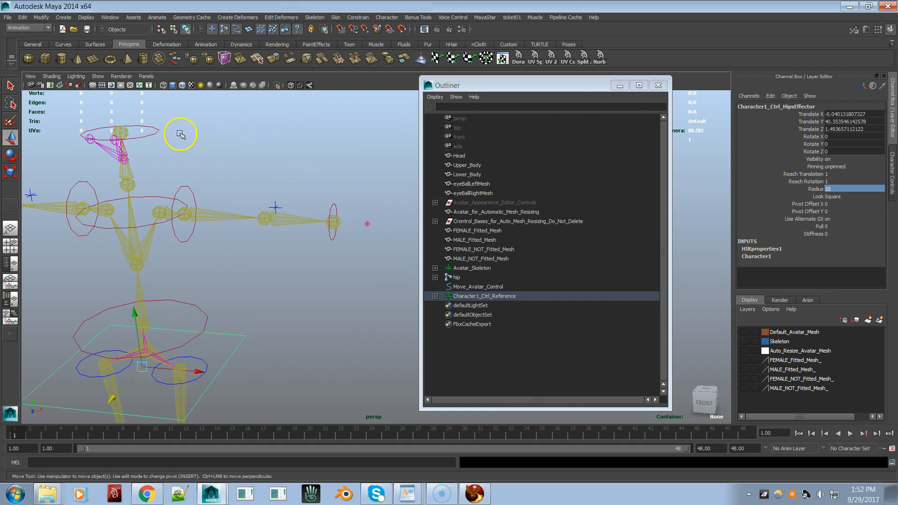
Set the Radius of the head effector, Character1_Ctrl_HeadEffector, to 8
left_click(136, 139)
left_click(851, 188)
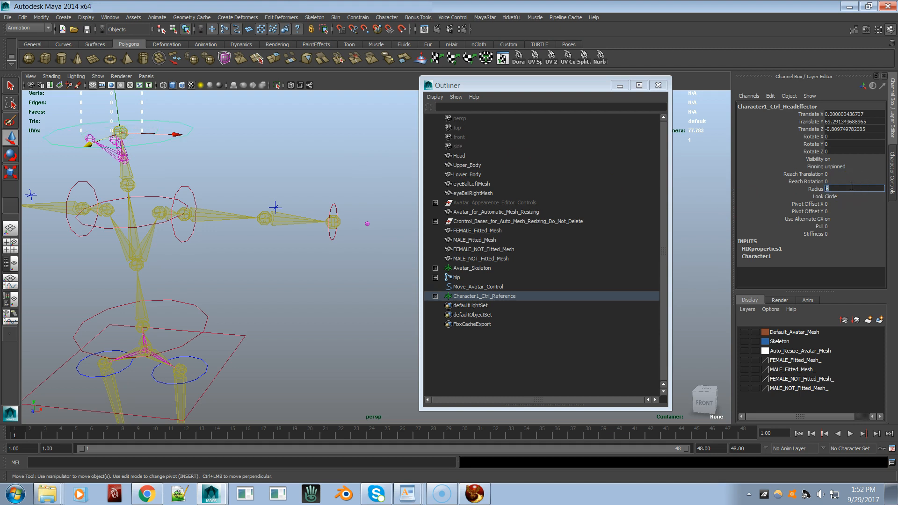
Change the Look of the left and right wrist effectors to Sphere
left_click(334, 204)
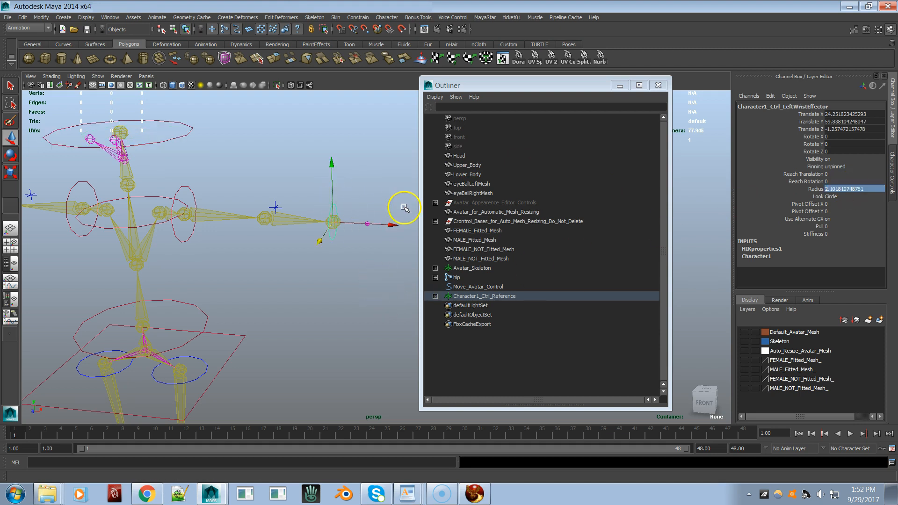
left_click(831, 196)
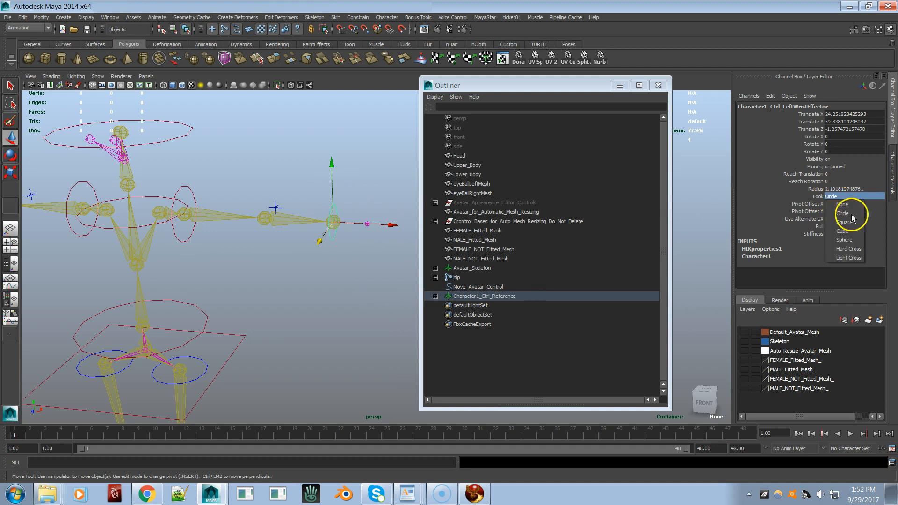
left_click(859, 240)
middle_click_drag(306, 298, 299, 232, "alt")
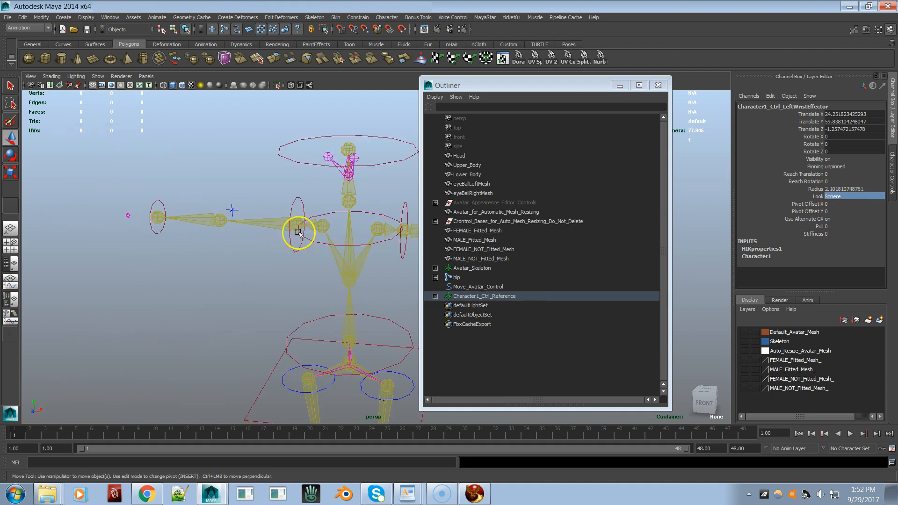
left_click(161, 206)
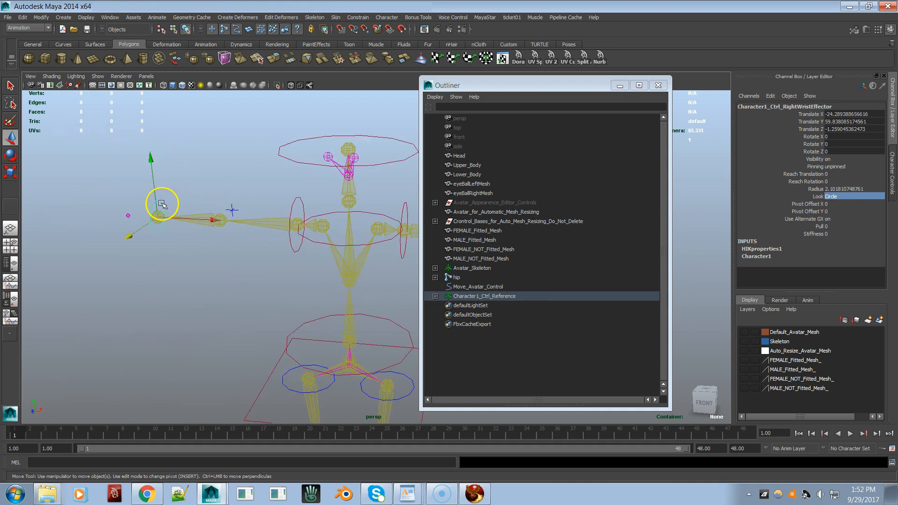
left_click(834, 196)
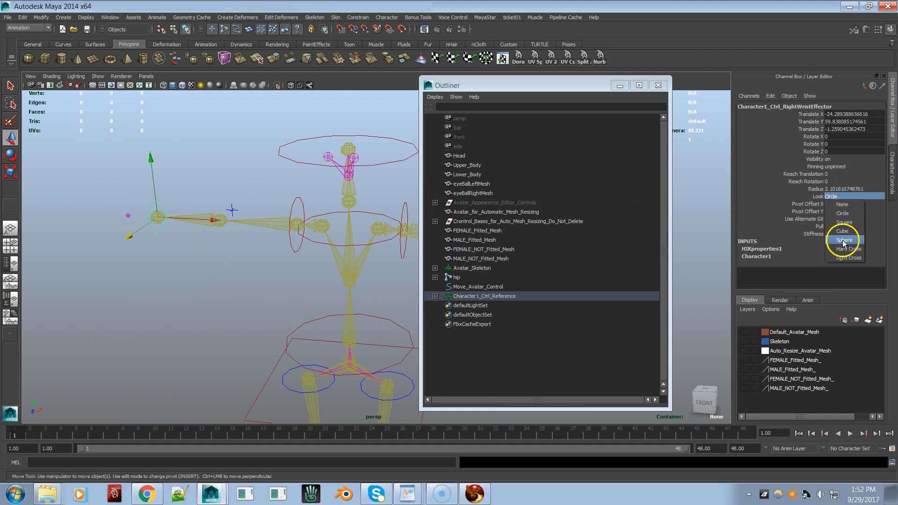
left_click(845, 239)
Show the Default_Avatar_Mesh layer and check the effectors against the whole body from the wrists to the feet
scroll(250, 249, "down", 2)
middle_click_drag(251, 248, 191, 197, "alt")
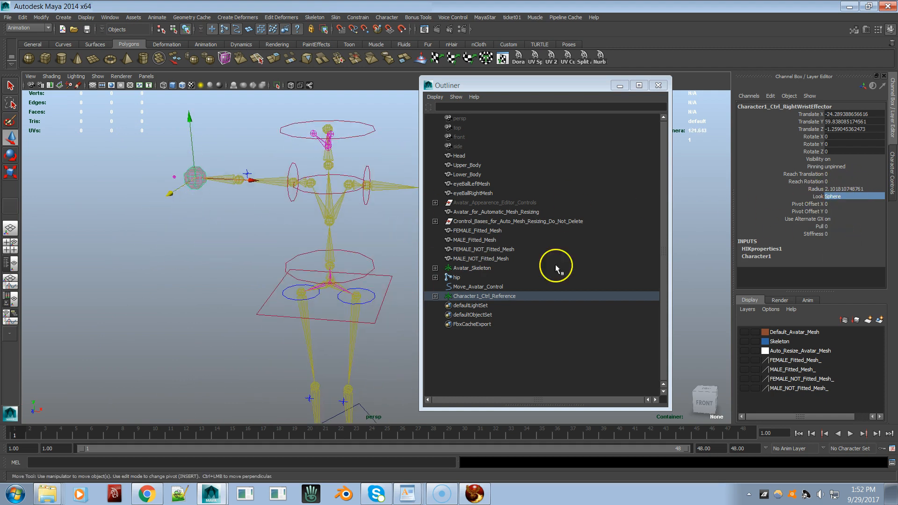
left_click(746, 333)
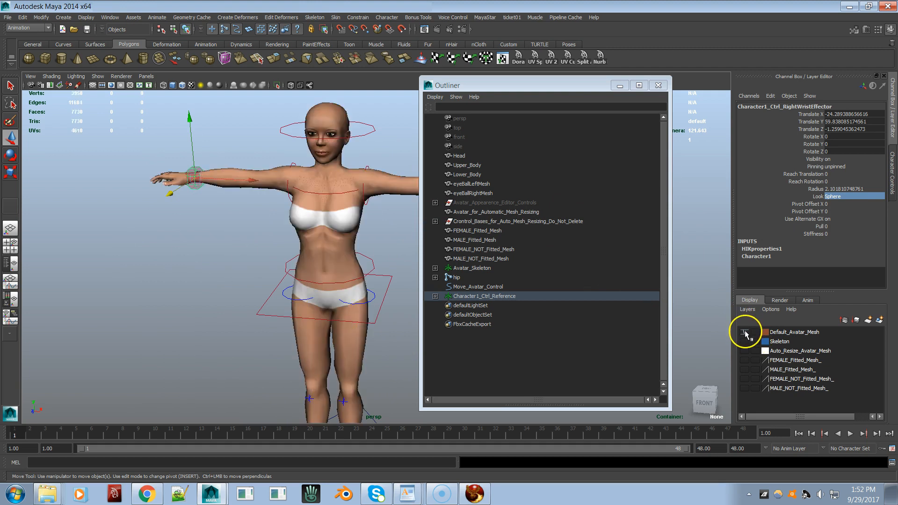
middle_click_drag(347, 293, 286, 177, "alt")
right_click_drag(286, 178, 215, 224, "alt")
middle_click_drag(259, 199, 259, 257, "alt")
middle_click_drag(320, 253, 315, 182, "alt")
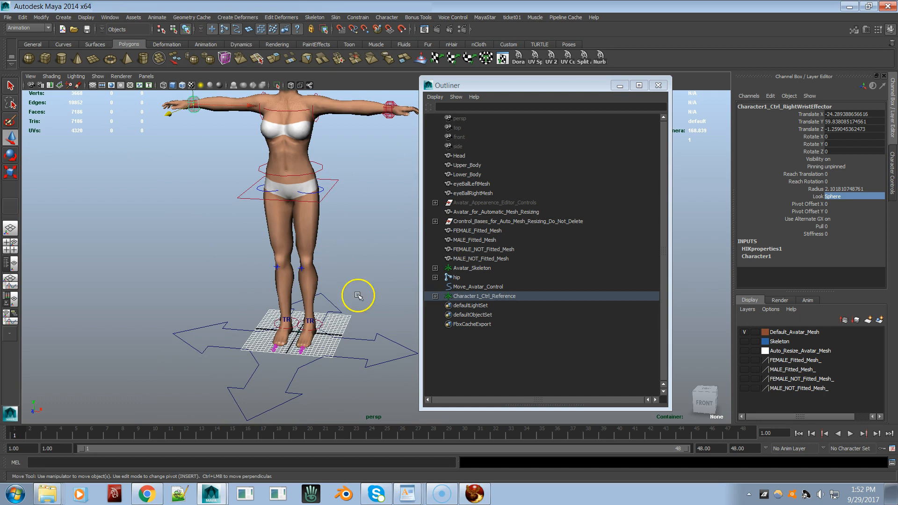
Parent Character1_Ctrl_Reference under Move_Avatar_Control in the scene hierarchy
left_click(321, 327)
left_click_drag(365, 282, 345, 280, "alt")
left_click(468, 286)
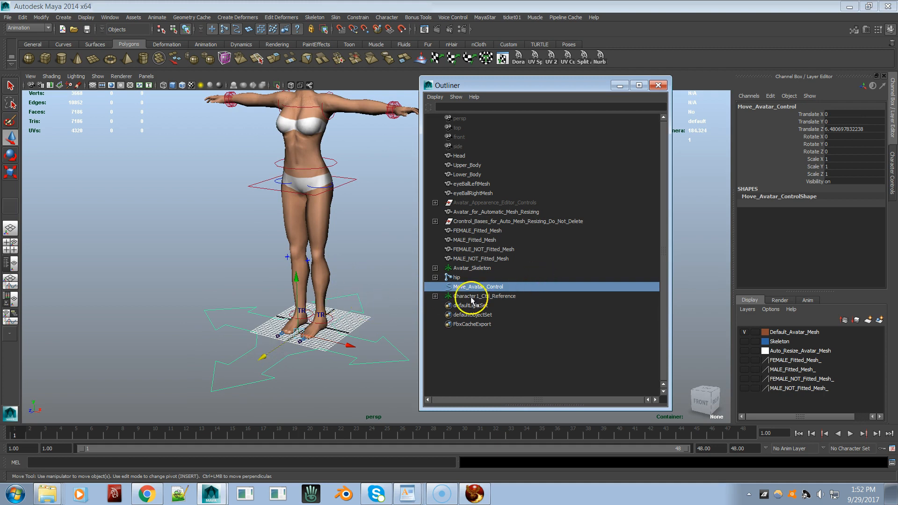
right_click_drag(275, 321, 388, 316, "alt")
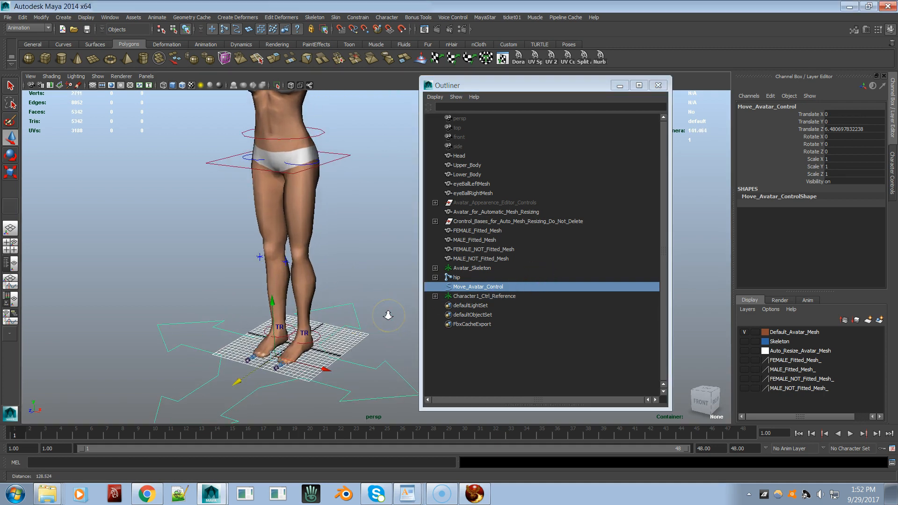
left_click(483, 298)
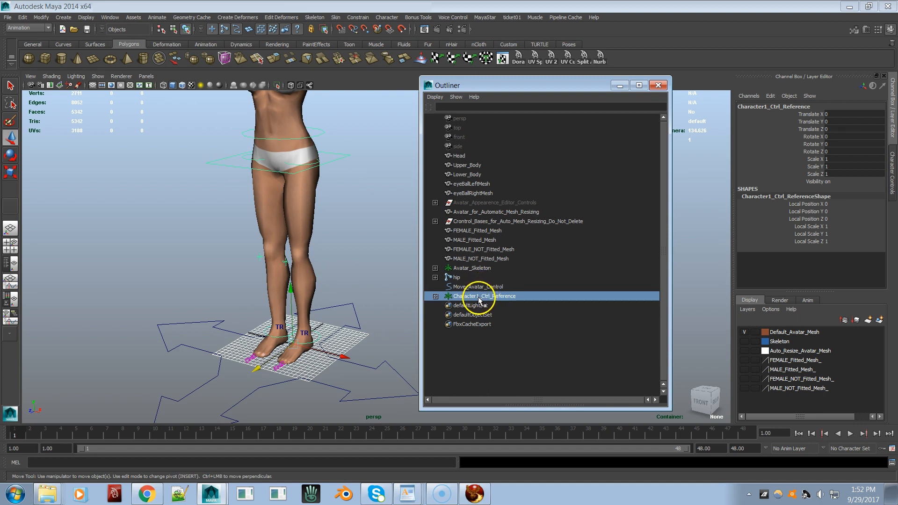
middle_click_drag(480, 301, 481, 287)
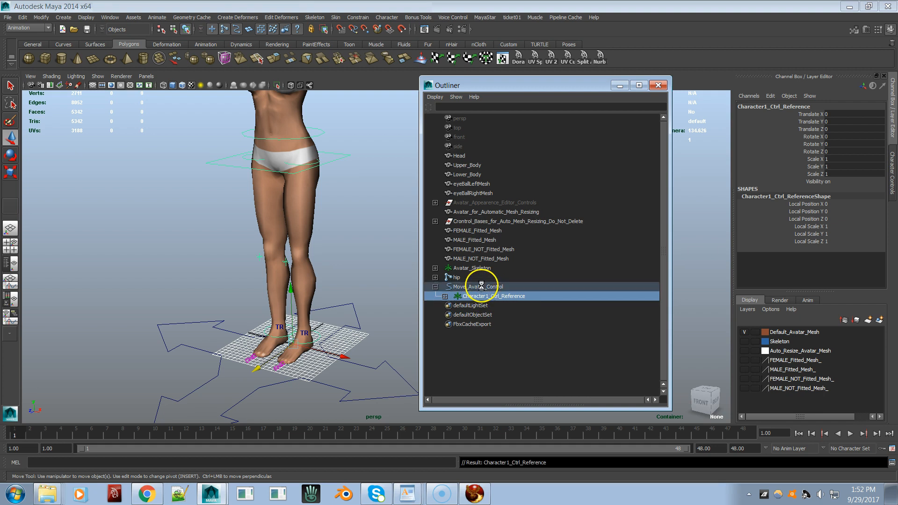
Test the rig by moving Move_Avatar_Control forward to about 9.04 in Translate Z and pulling the left wrist effector inward, undoing each move
left_click(483, 289)
left_click_drag(271, 360, 231, 381)
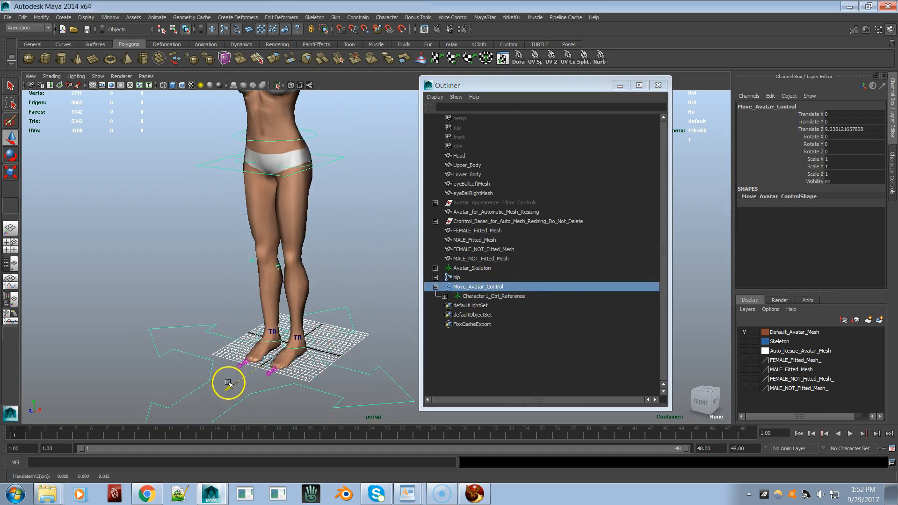
right_click_drag(311, 253, 123, 256, "alt")
left_click_drag(153, 252, 177, 256, "alt")
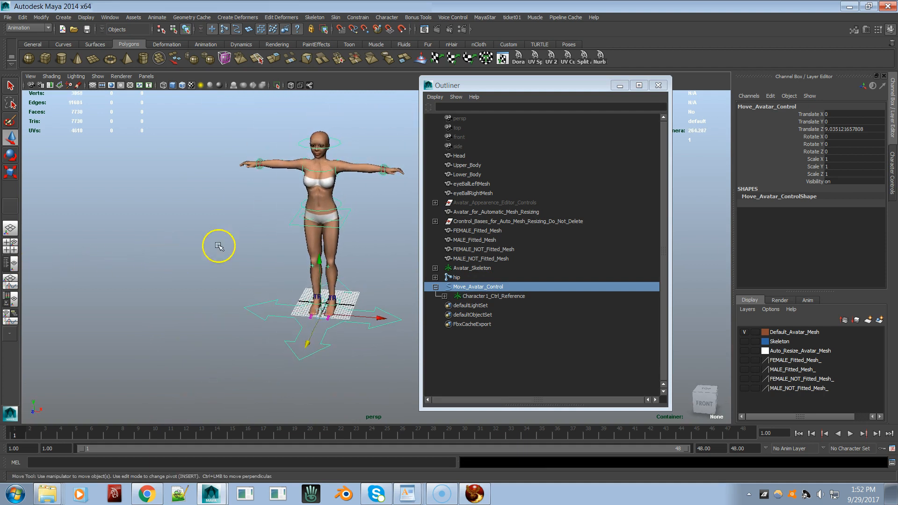
middle_click_drag(270, 233, 259, 243, "alt")
key("ctrl+z")
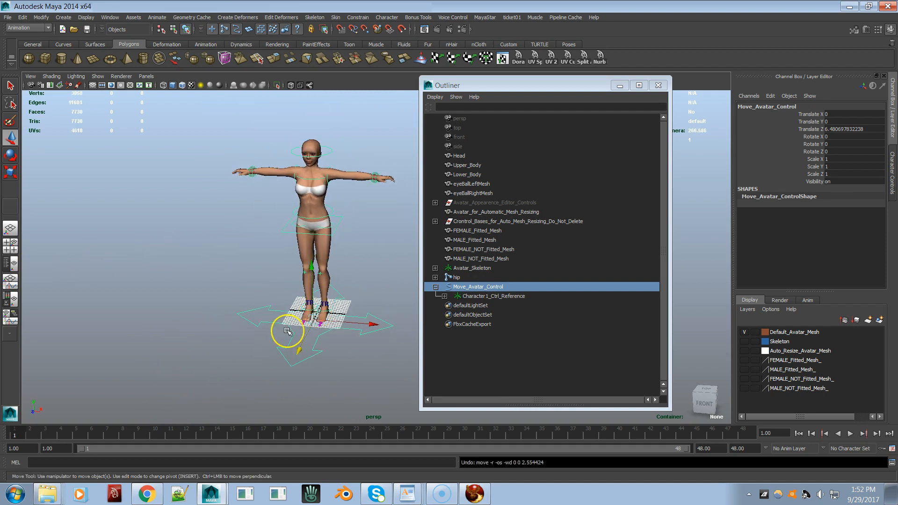
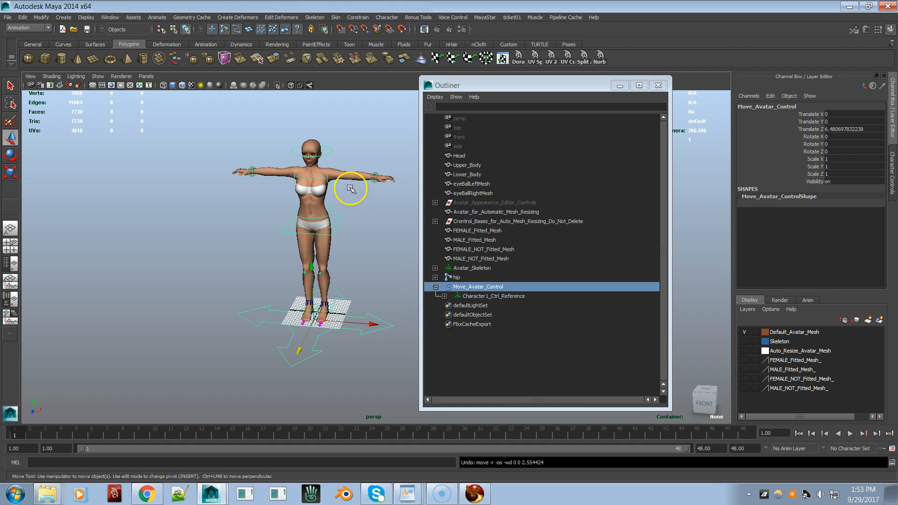
left_click_drag(375, 181, 350, 190)
key("ctrl+z")
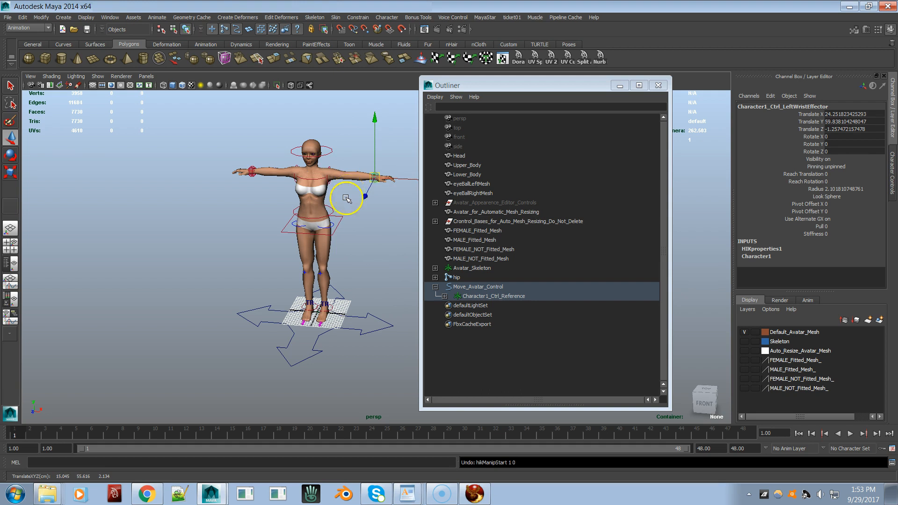
Close the Outliner and set Move_Avatar_Control's Translate Z to 0
left_click(310, 354)
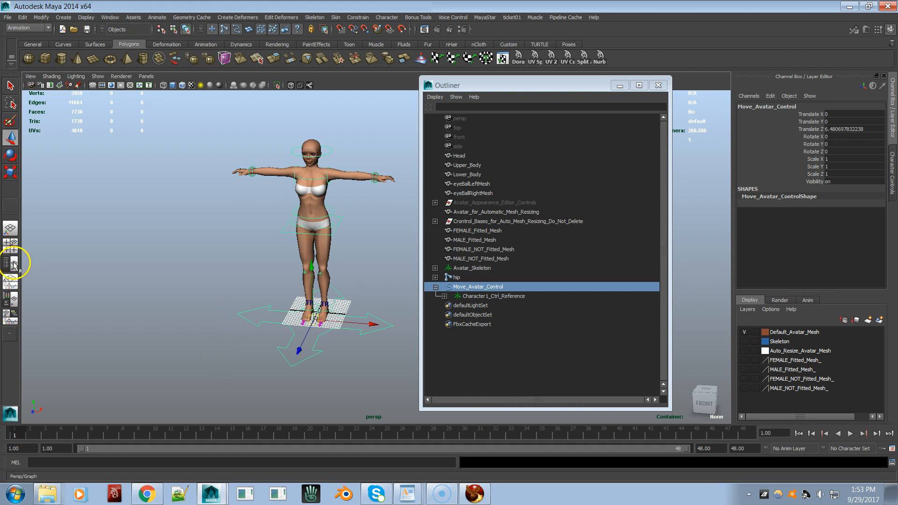
left_click_drag(481, 80, 545, 81)
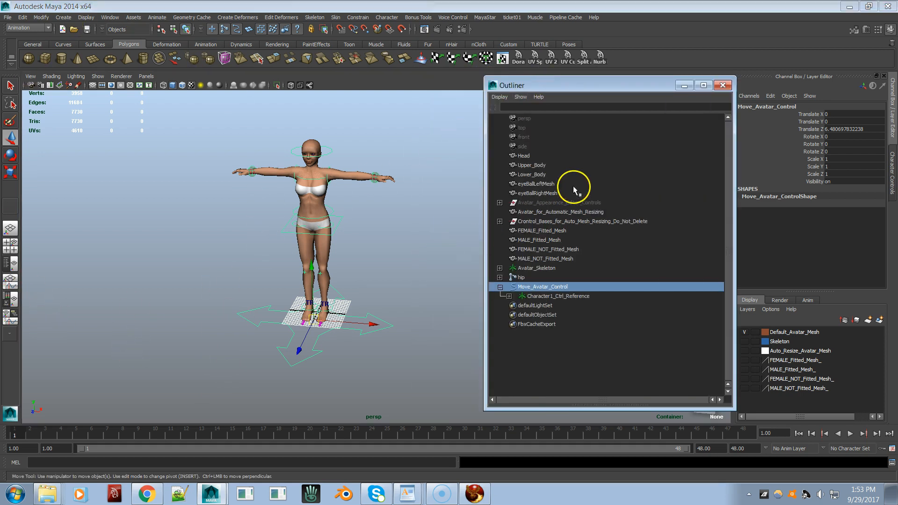
left_click(723, 85)
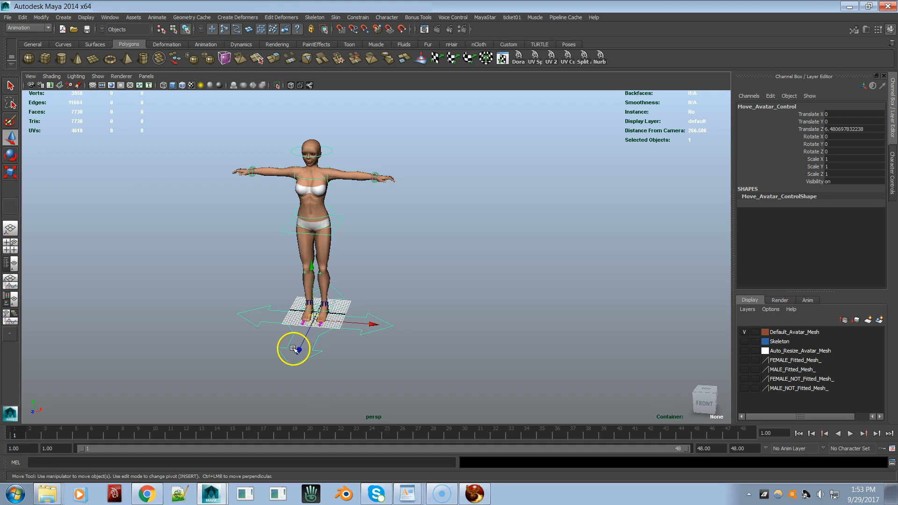
double_click(842, 129)
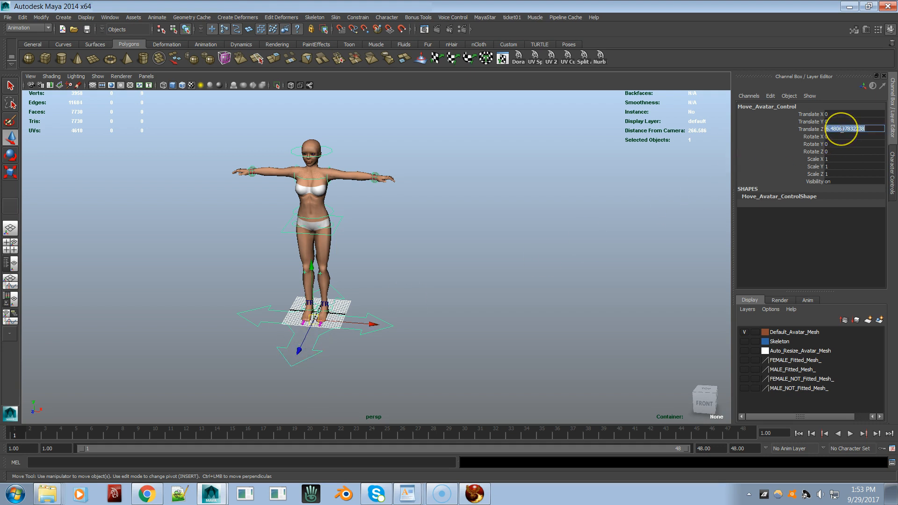
type("0")
key("Return")
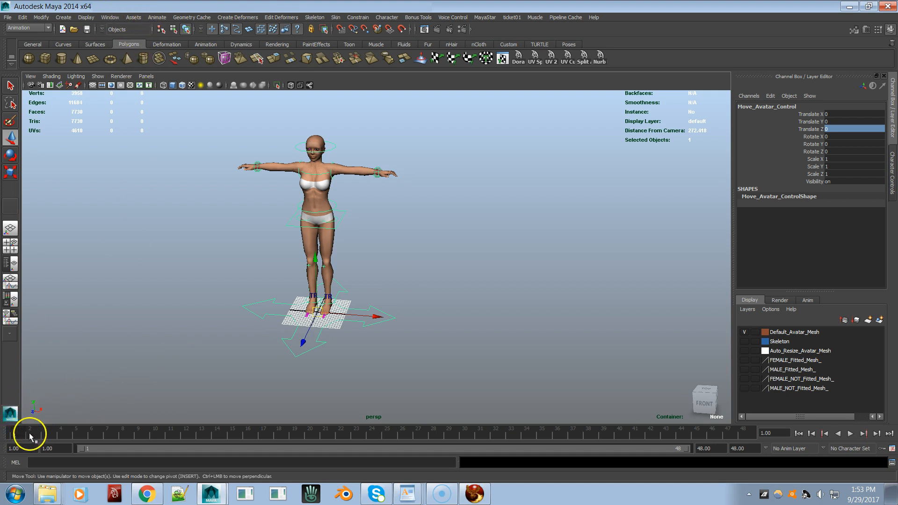
Detach the Animate commands as a floating window and review the Set Key options without changing them
left_click(157, 17)
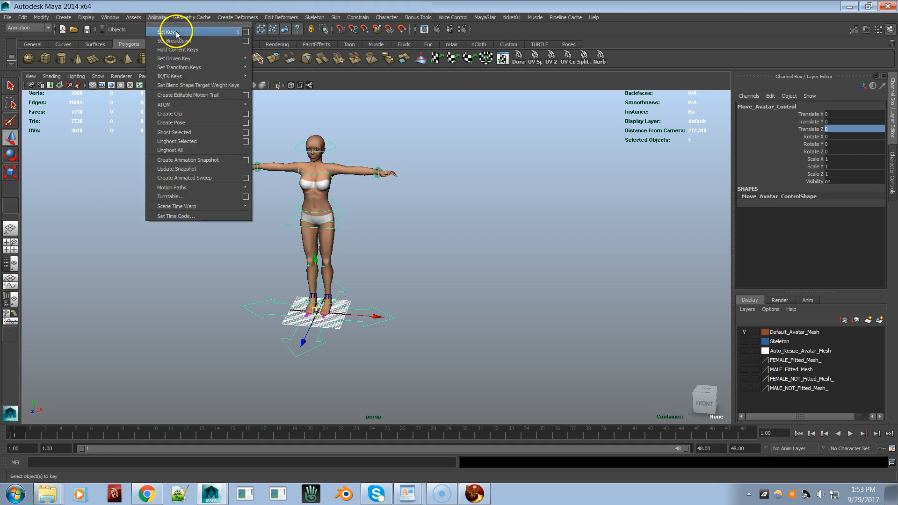
left_click(185, 23)
left_click_drag(186, 15, 140, 119)
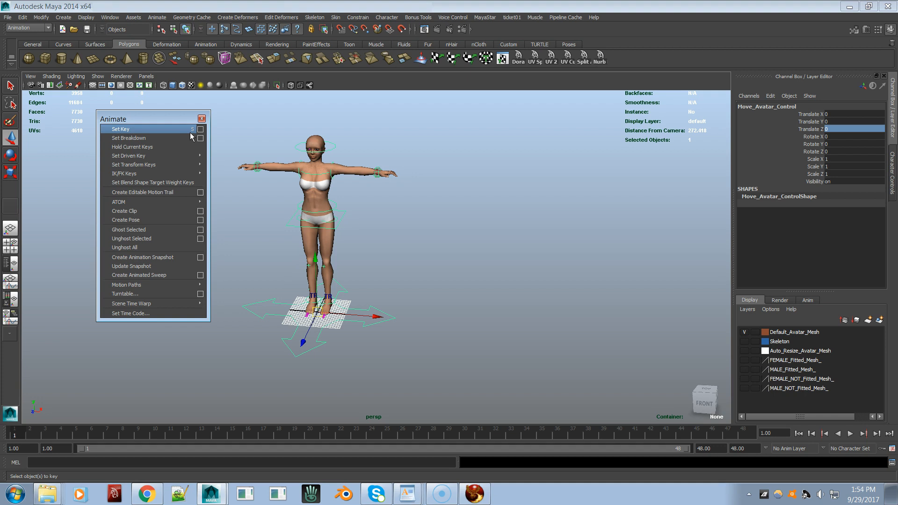
left_click(204, 130)
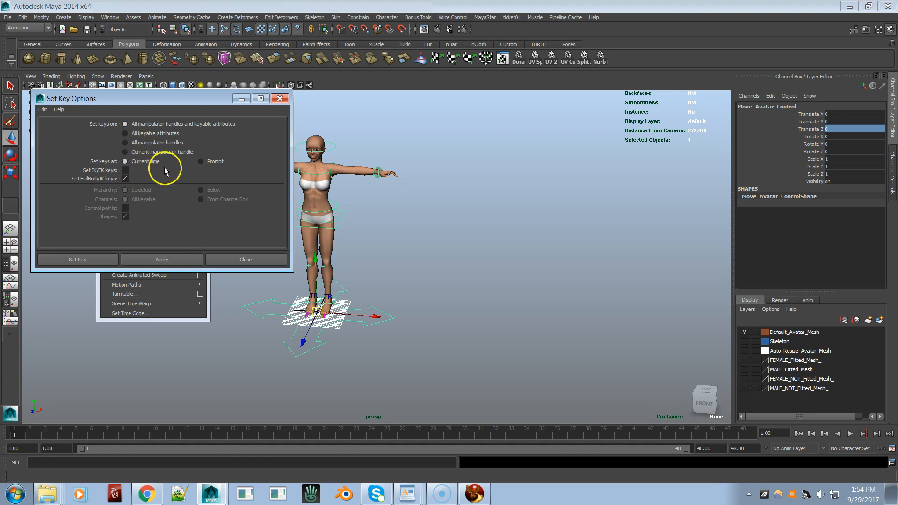
left_click(279, 99)
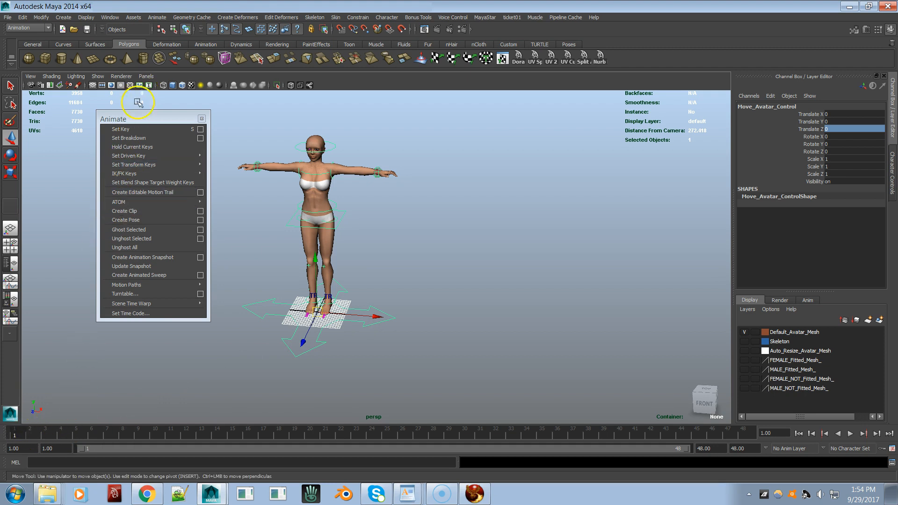
Set keys on Move_Avatar_Control at frames 1 and 48, close the floating Animate commands and return to frame 1
left_click(127, 133)
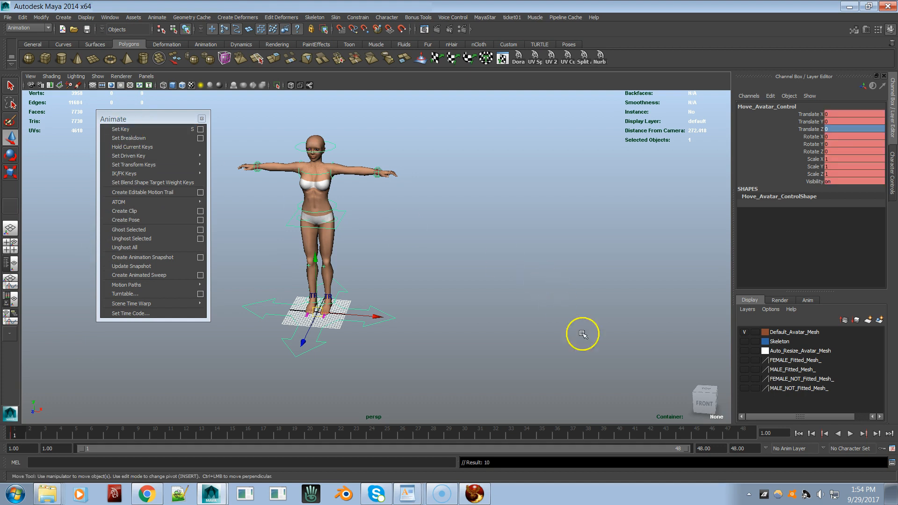
left_click(745, 433)
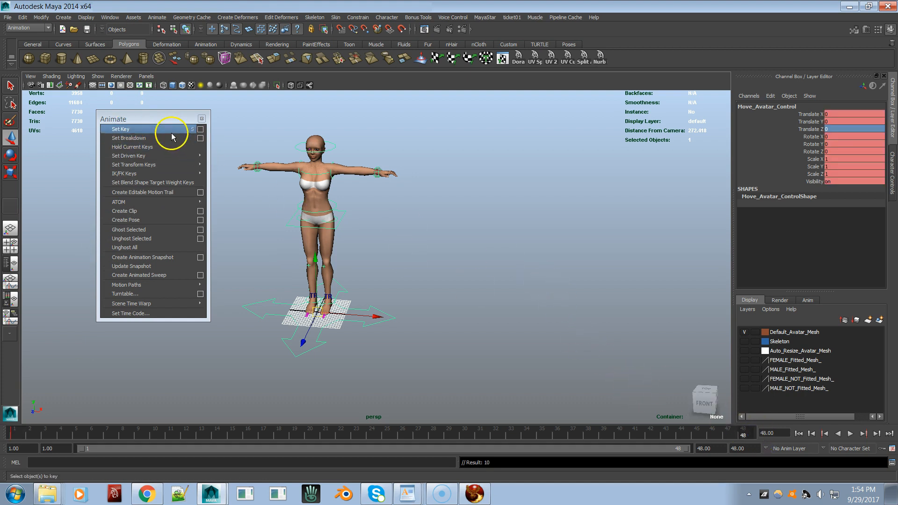
left_click(201, 118)
left_click(20, 435)
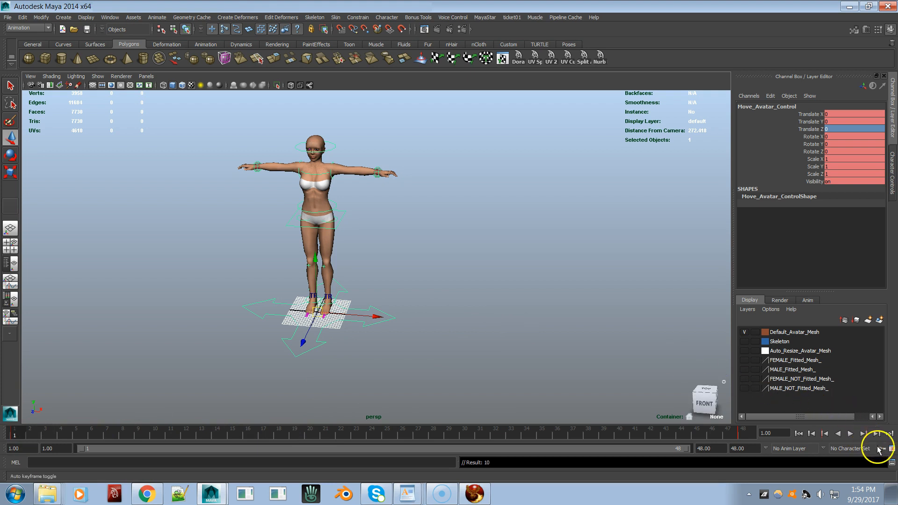
Turn on auto keyframing and move Move_Avatar_Control forward to about 50.3 in Translate Z at frame 24, returning to frame 1
left_click(881, 449)
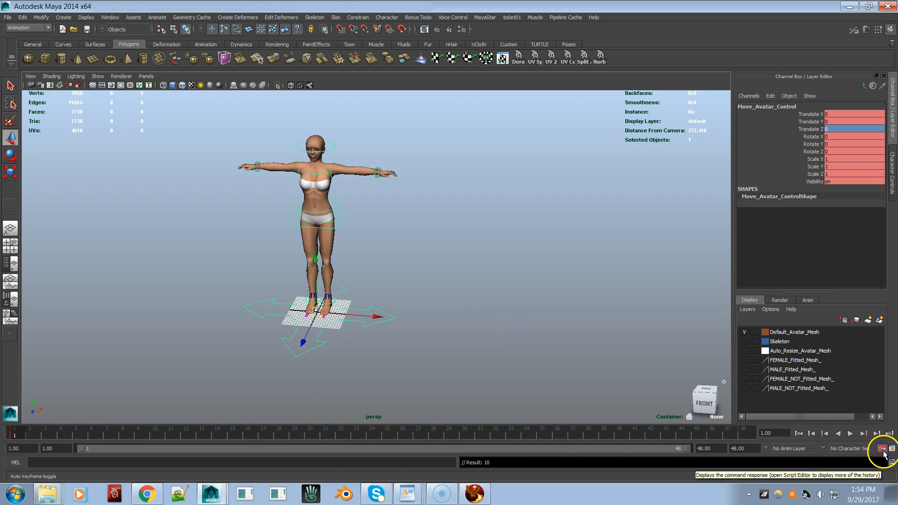
left_click(372, 433)
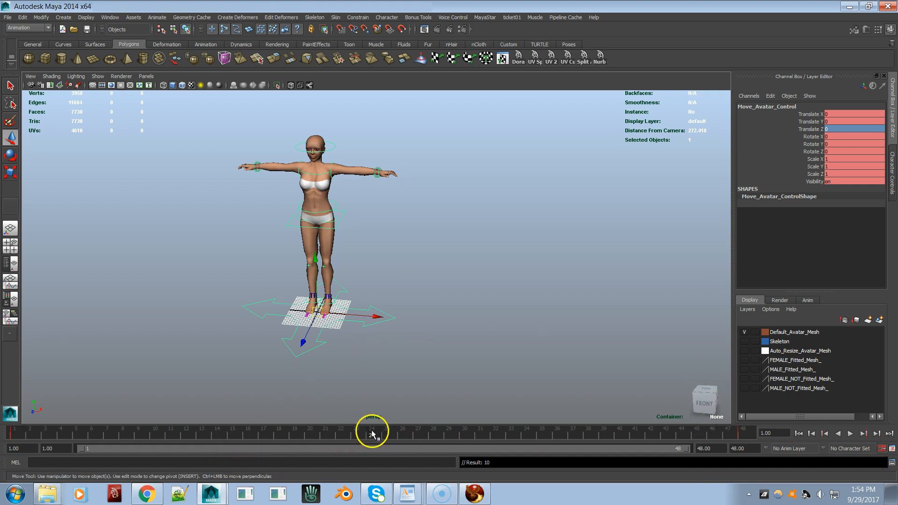
left_click_drag(301, 342, 263, 421)
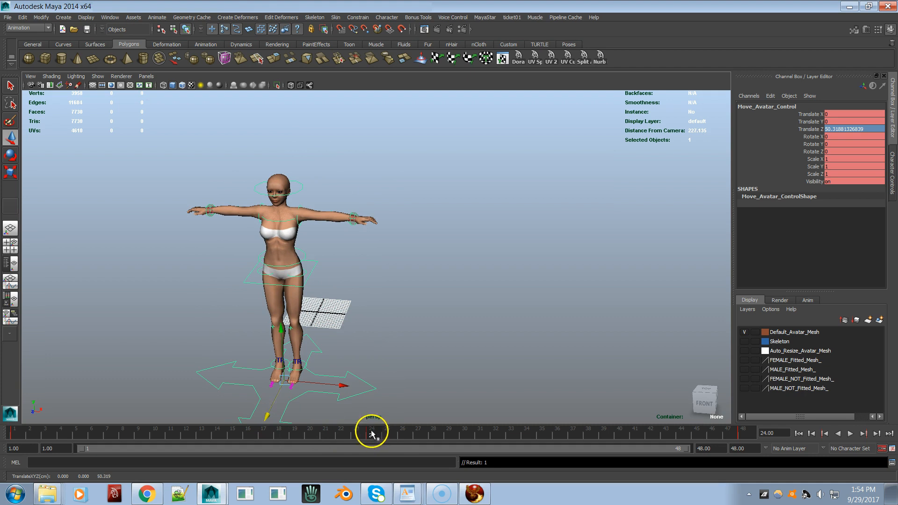
left_click_drag(296, 311, 367, 298, "alt")
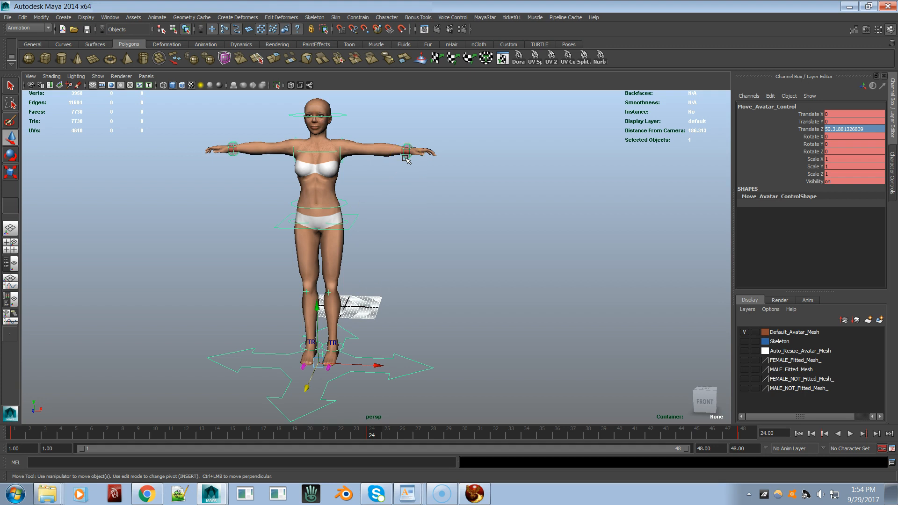
left_click(21, 432)
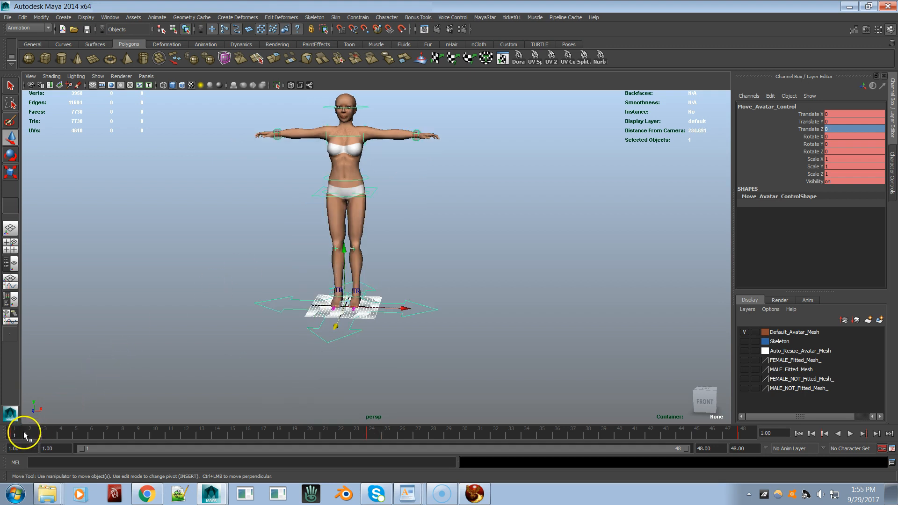
Try moving the left wrist control down and inward at frame 1, and undo the move
left_click(417, 134)
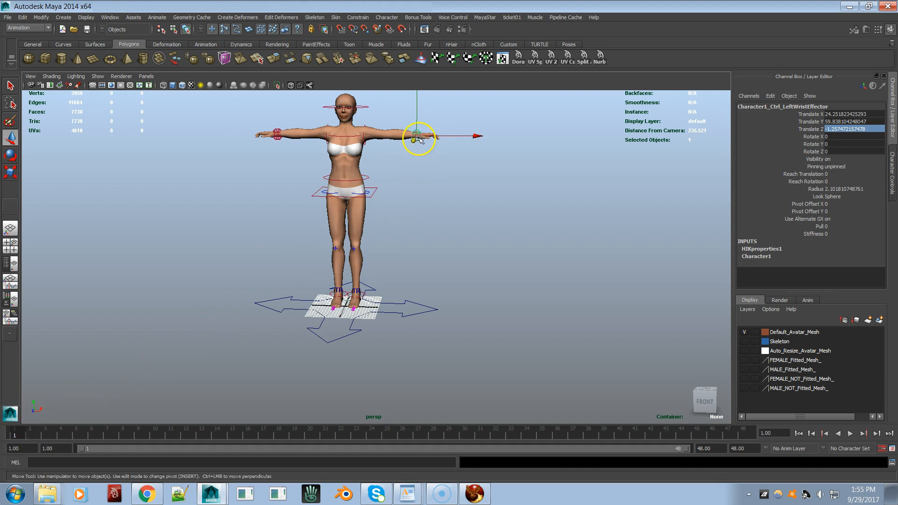
left_click_drag(417, 136, 392, 161)
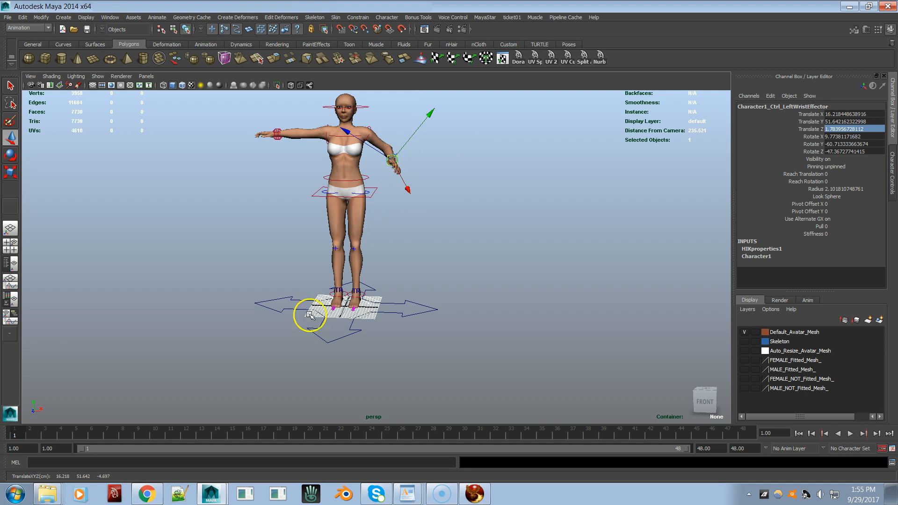
left_click(489, 287)
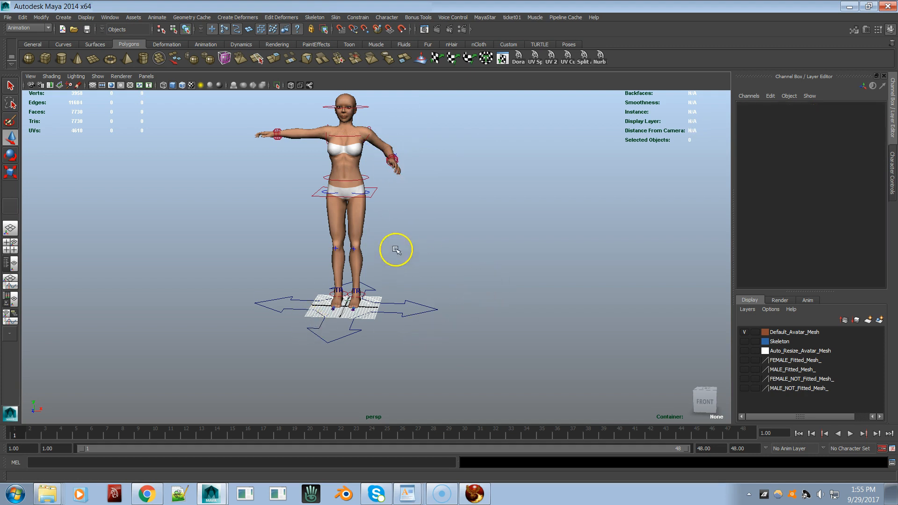
left_click_drag(395, 247, 393, 265, "alt")
left_click(395, 156)
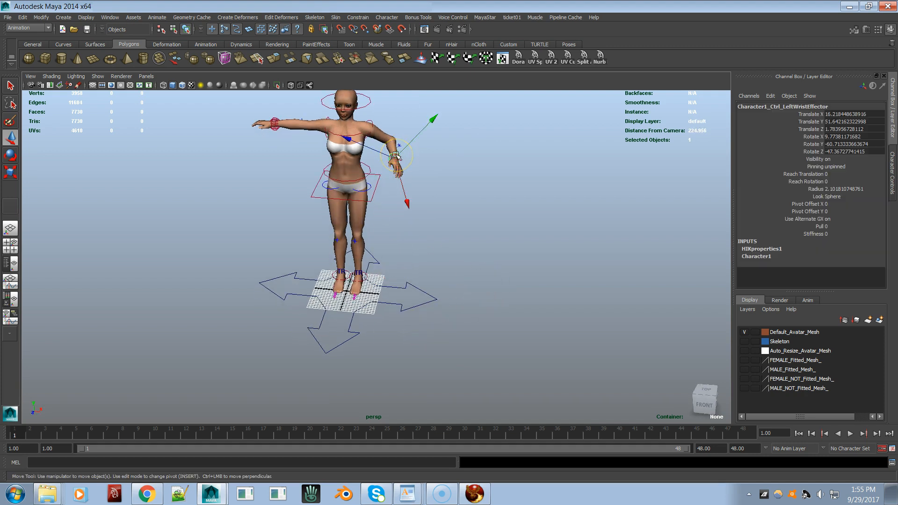
left_click(397, 155)
key("ctrl+z")
key("ctrl+z")
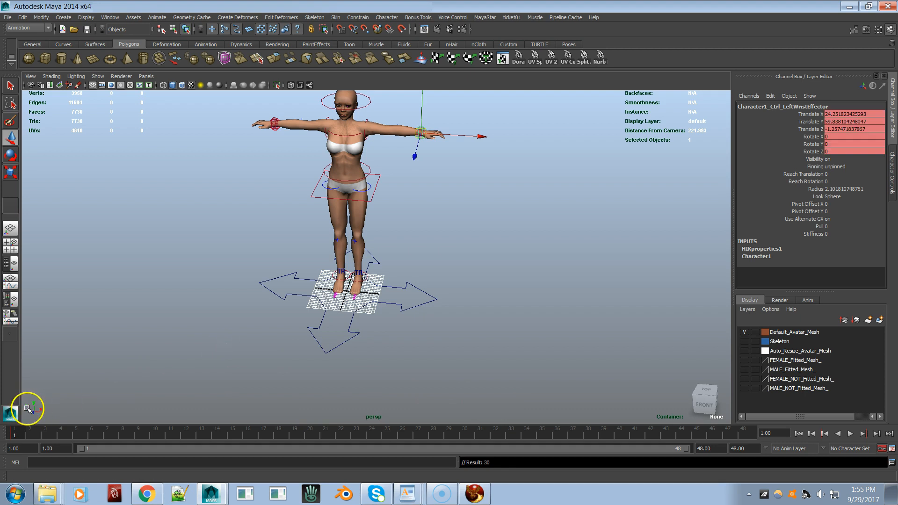
Key the left wrist control in the T-pose at frames 1 and 48, and key it beside the hip at frame 24
left_click(741, 430)
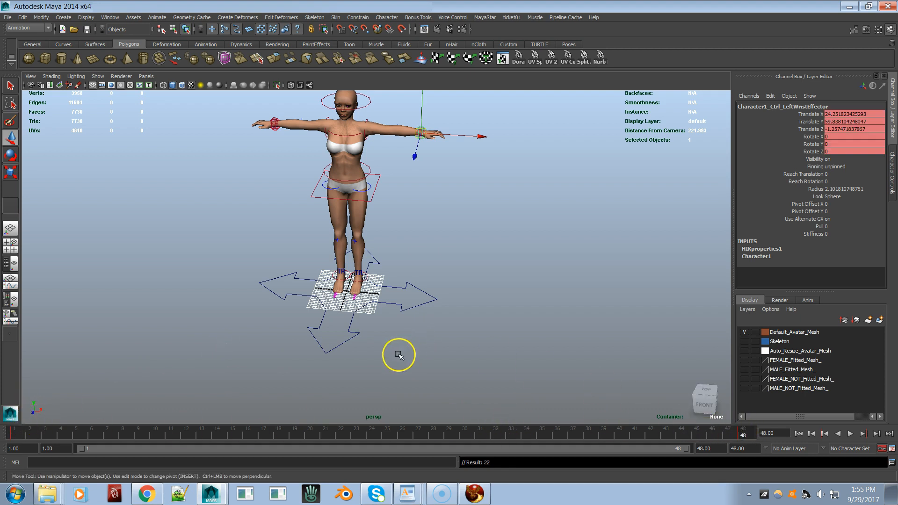
left_click(376, 431)
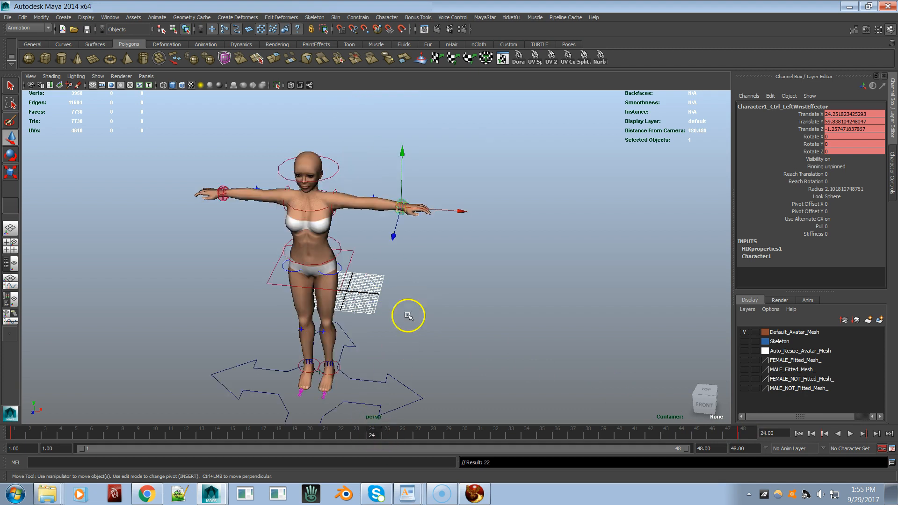
left_click_drag(400, 206, 340, 250)
key("s")
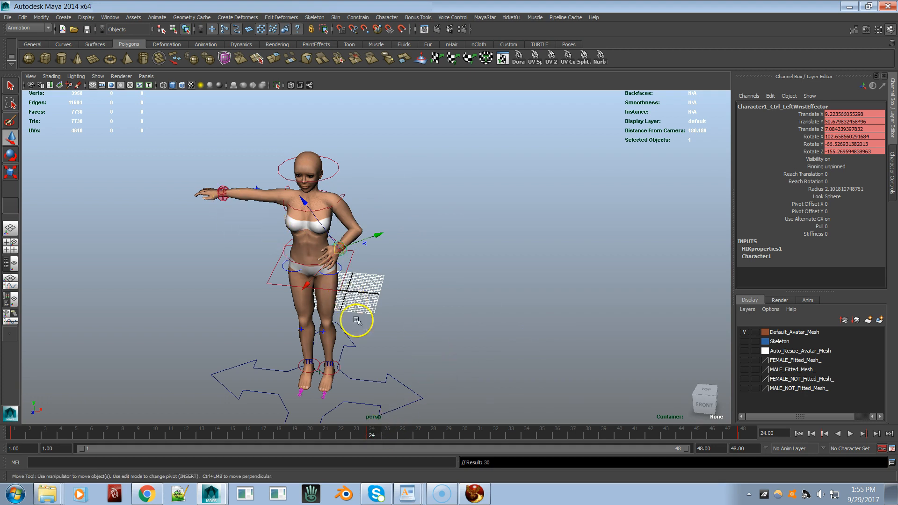
Select Move_Avatar_Control and return to frame 1
left_click(373, 391)
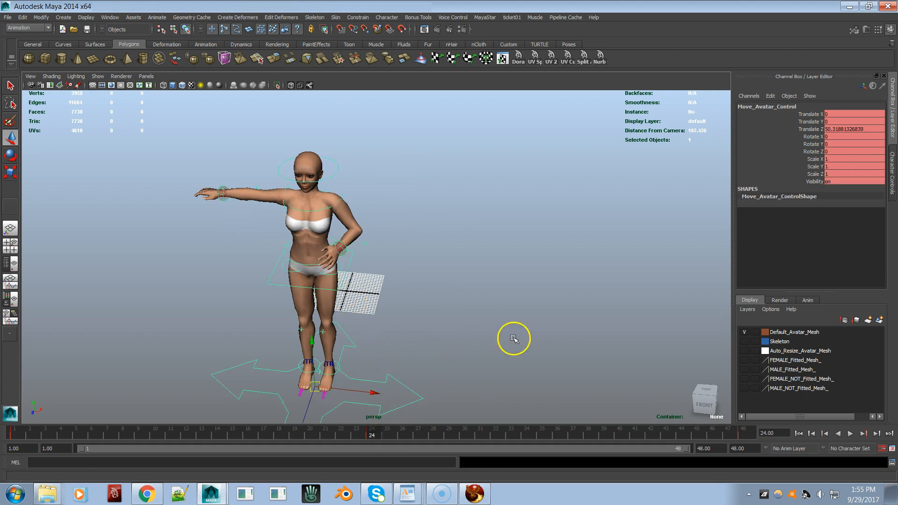
left_click(21, 433)
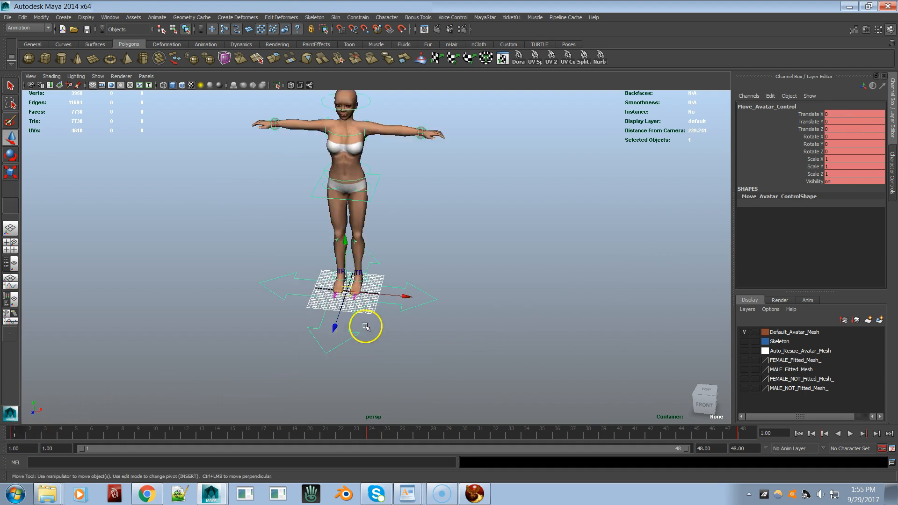
left_click_drag(365, 326, 351, 309, "alt")
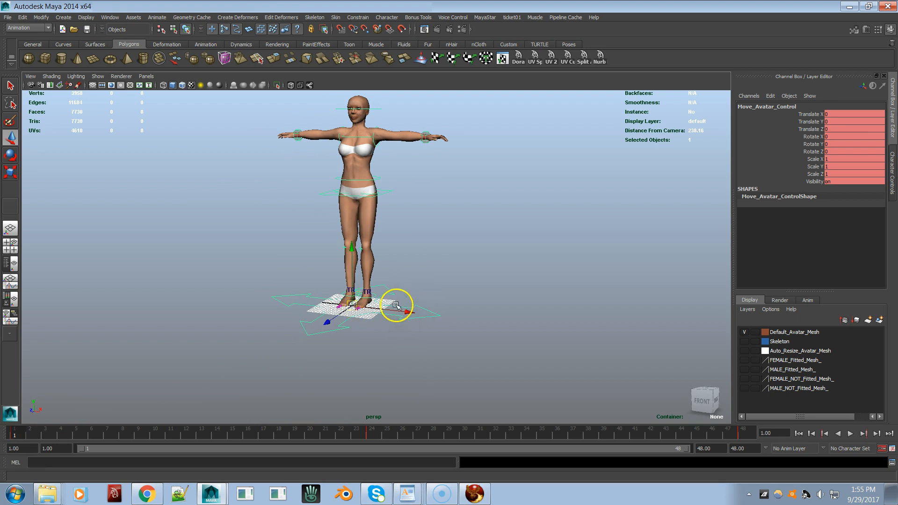
Try moving Move_Avatar_Control forward about 14 units at frame 1, and undo the move
left_click_drag(340, 346, 300, 335)
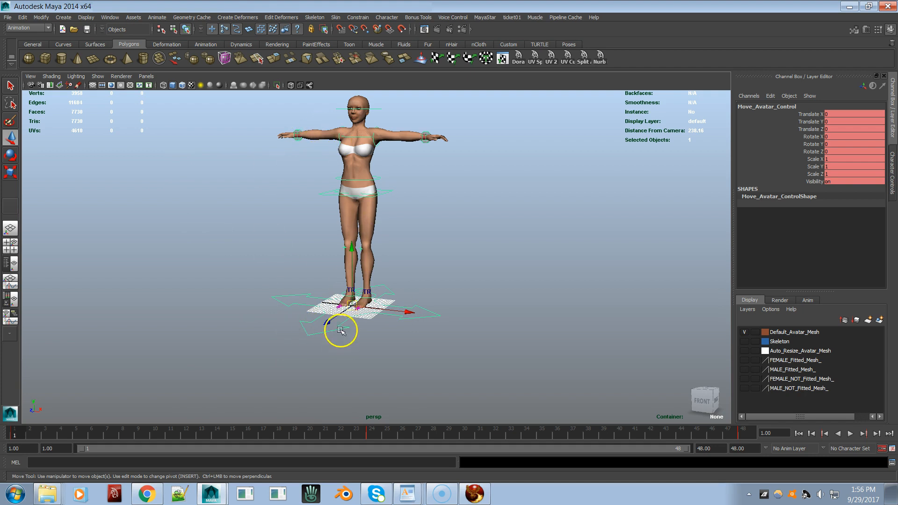
left_click_drag(326, 321, 311, 344)
key("ctrl+z")
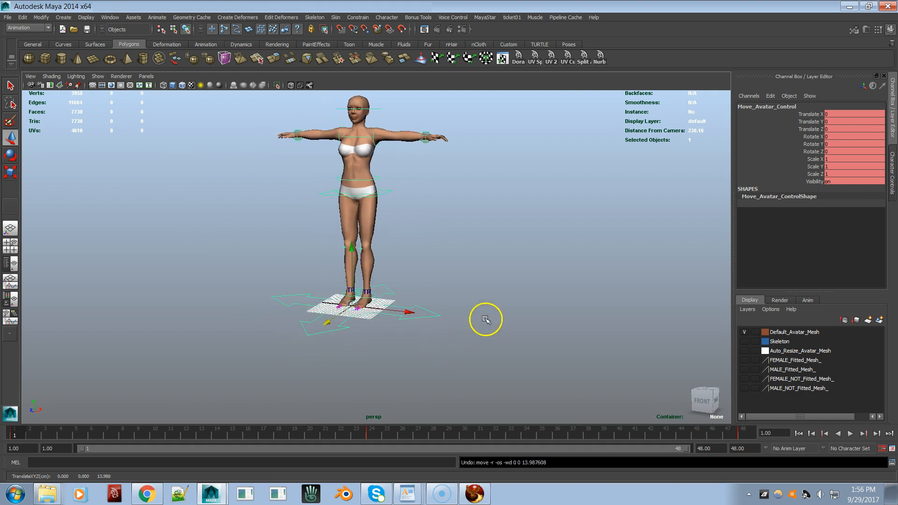
right_click(474, 221)
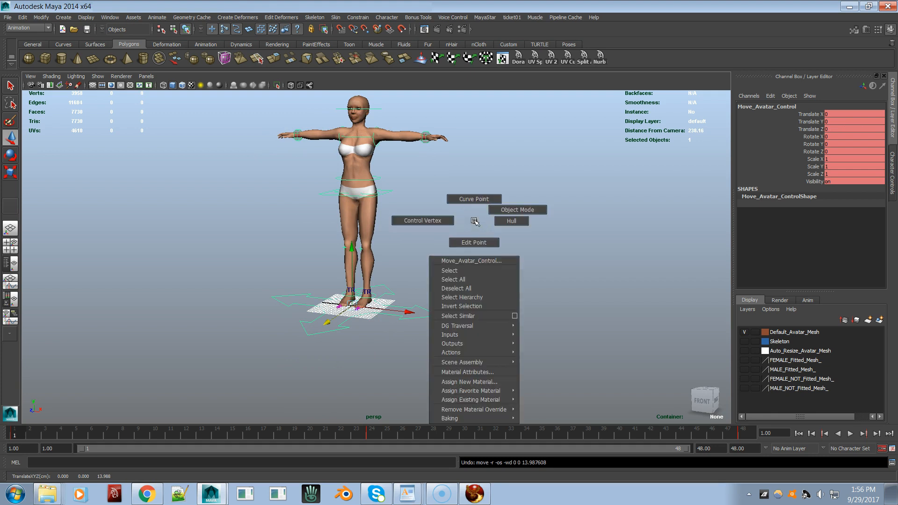
left_click(474, 221)
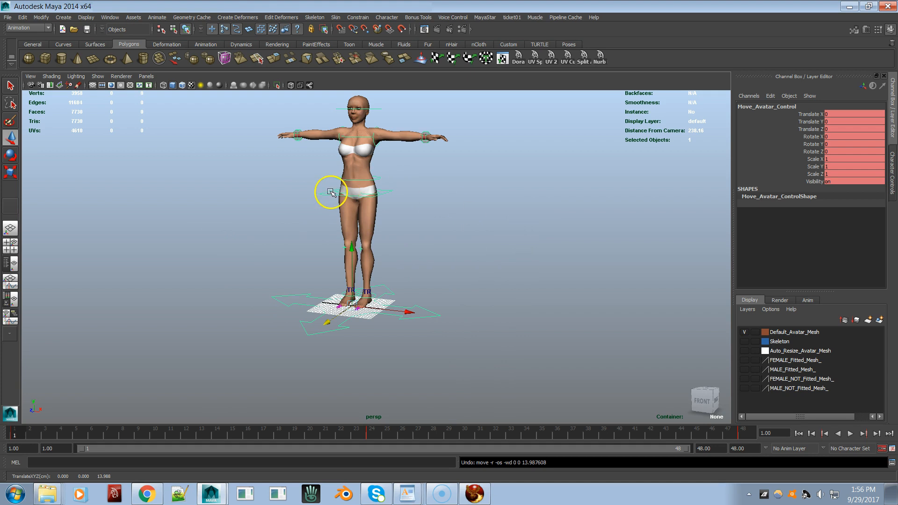
Select the whole hierarchy of Move_Avatar_Control, set a key on all its controls at frame 1, and clear the selection
right_click_drag(369, 180, 361, 175)
right_click(456, 191)
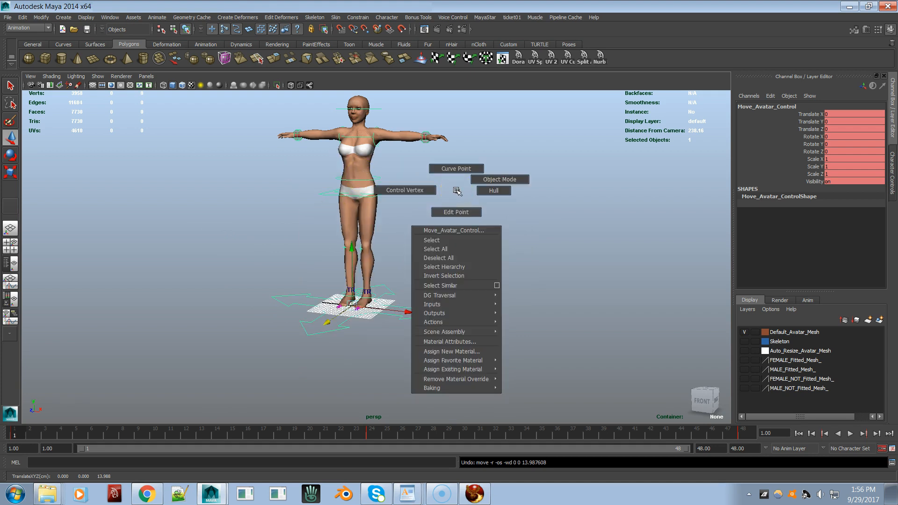
left_click(456, 266)
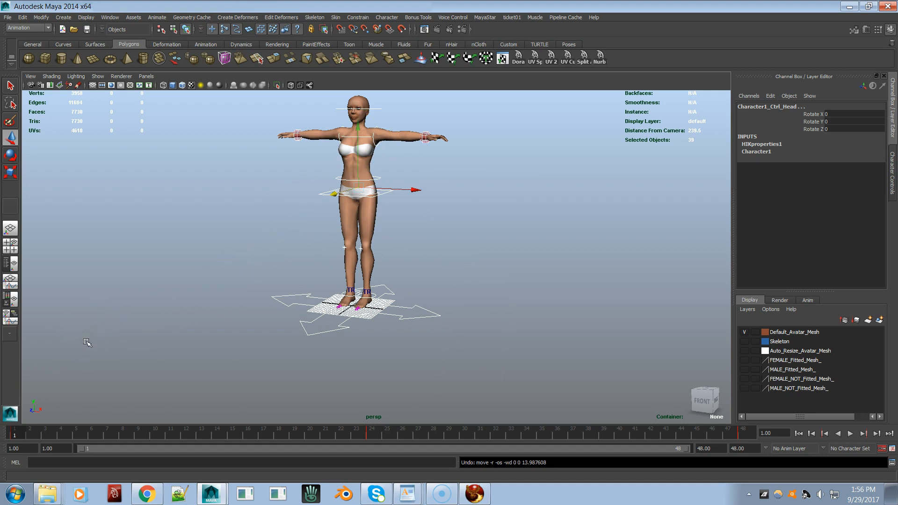
key("s")
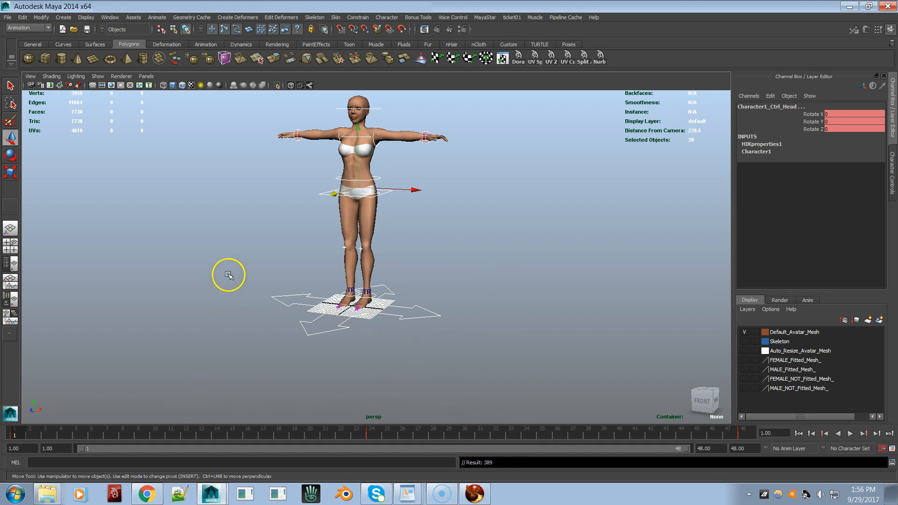
left_click(272, 239)
At frame 24, lower the right wrist control beside the hip to about -13.5 X and 43.4 Y, and key it
left_click(375, 435)
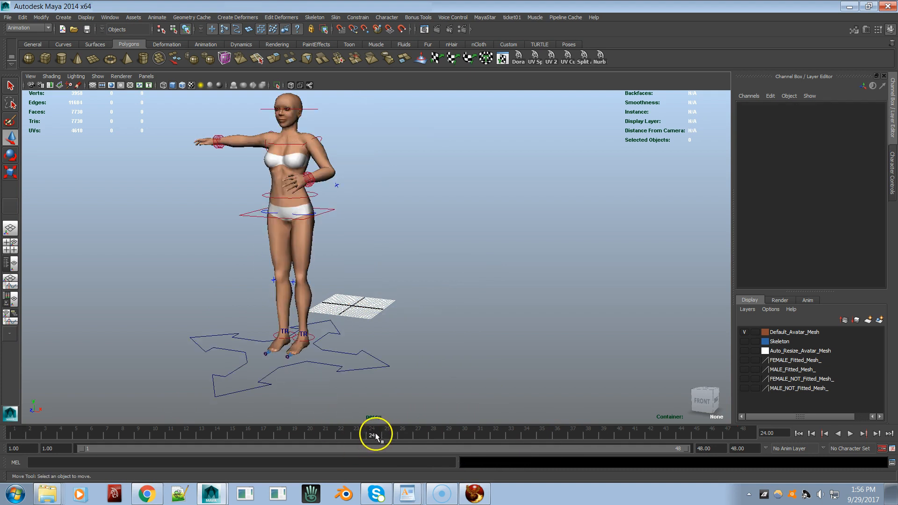
left_click(222, 141)
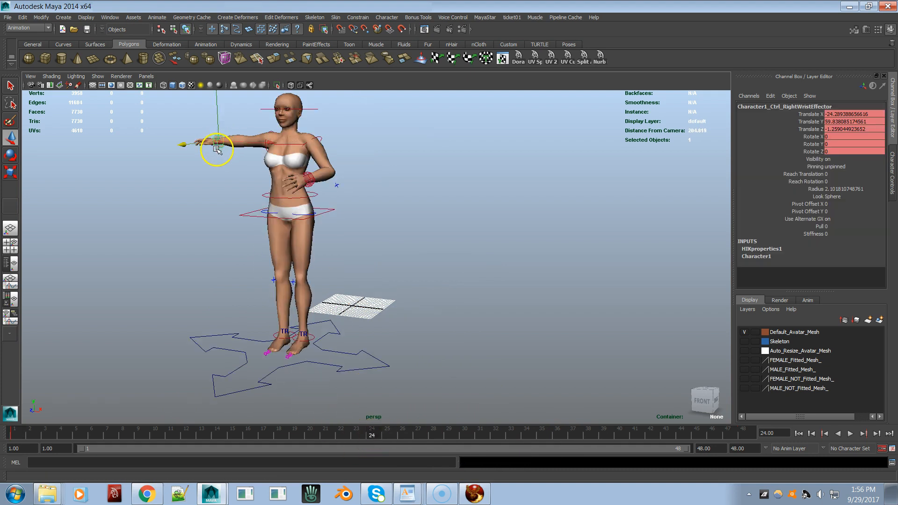
left_click_drag(219, 146, 249, 207)
key("s")
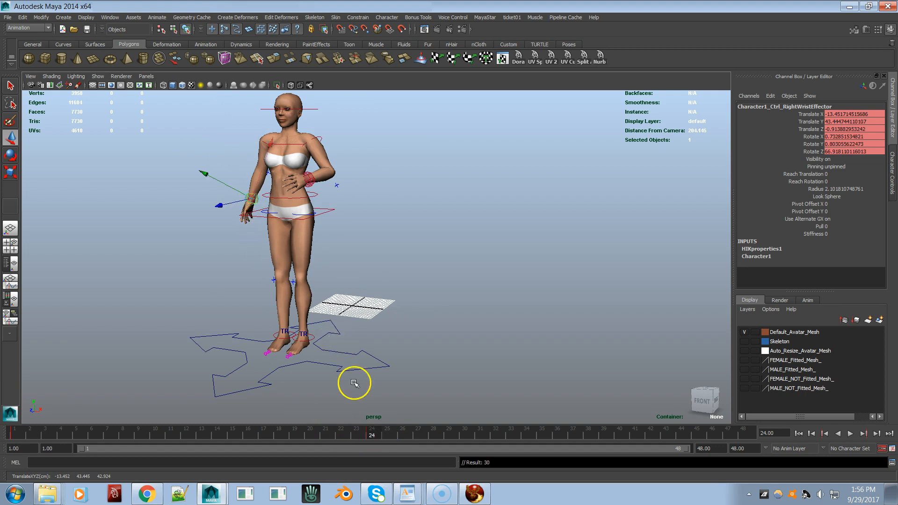
Lower the hips control to about 25.3 in Translate Y at frame 24 so the knees bend, and key it
left_click_drag(322, 341, 295, 308, "alt")
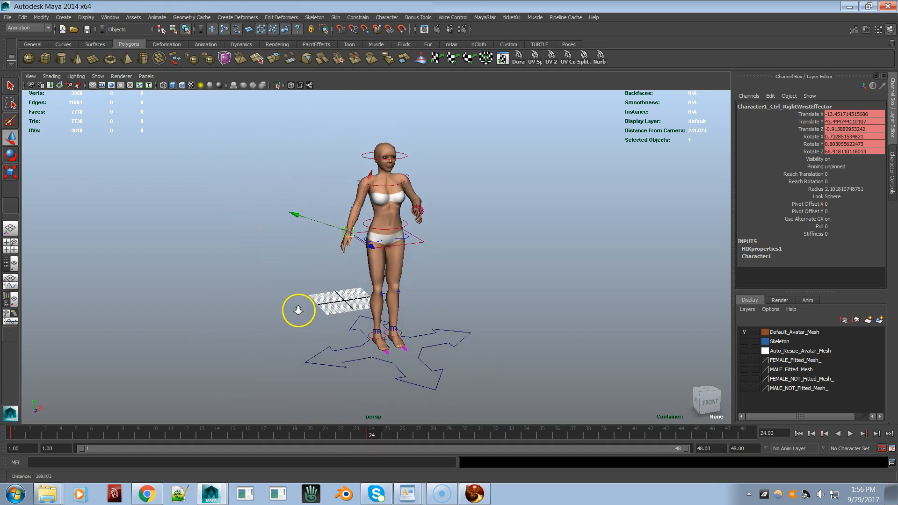
left_click(424, 243)
left_click_drag(384, 183, 377, 257)
key("s")
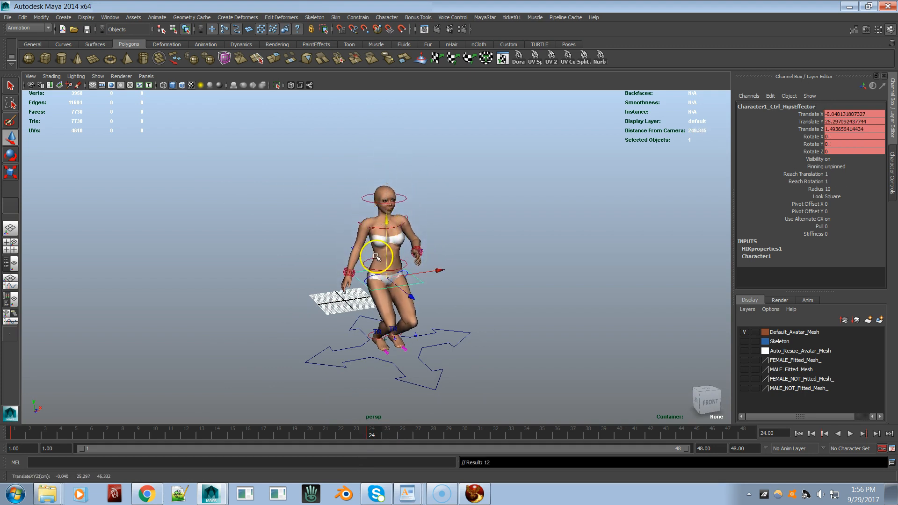
Rotate the hips control to about 9.3 degrees in Rotate Z at frame 24, key it, and play the animation
key("e")
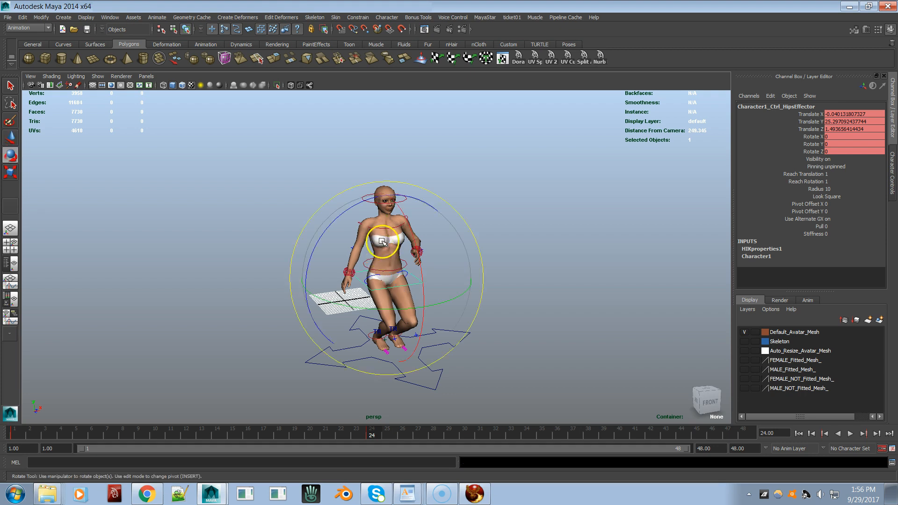
left_click_drag(362, 202, 353, 214)
key("s")
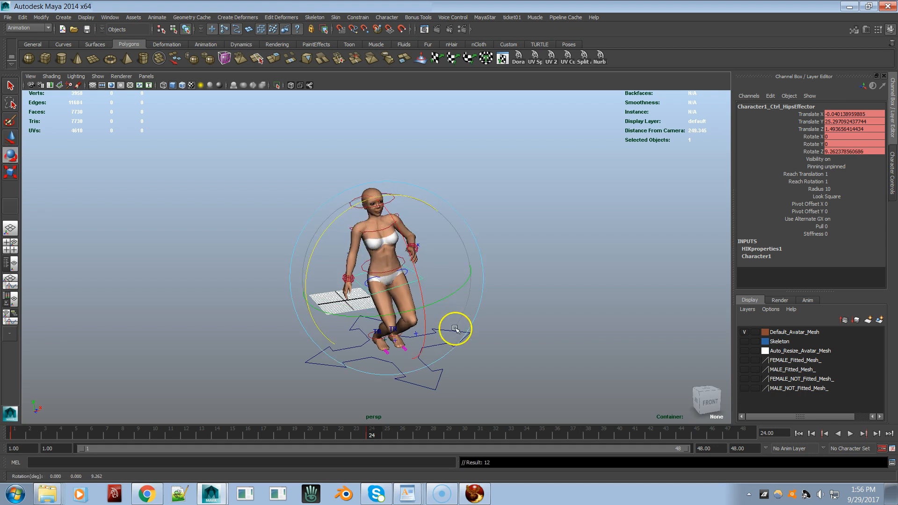
key("alt+v")
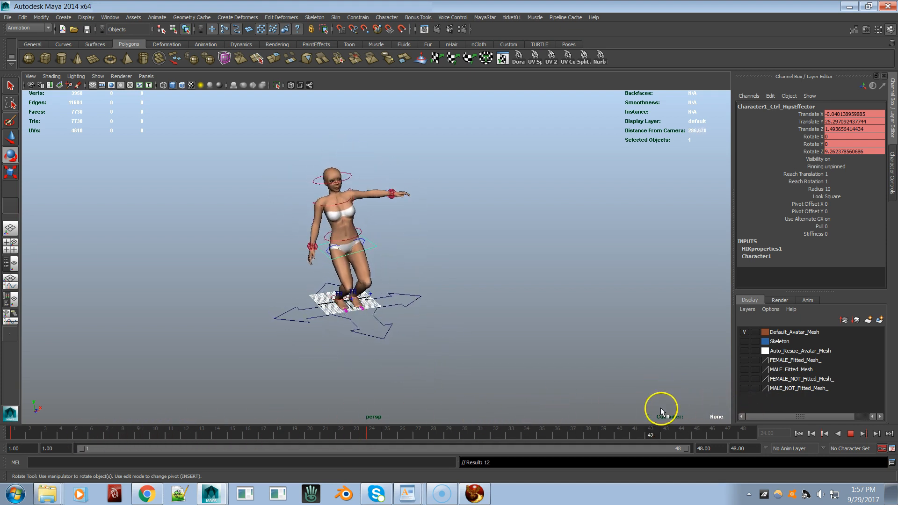
key("alt+v")
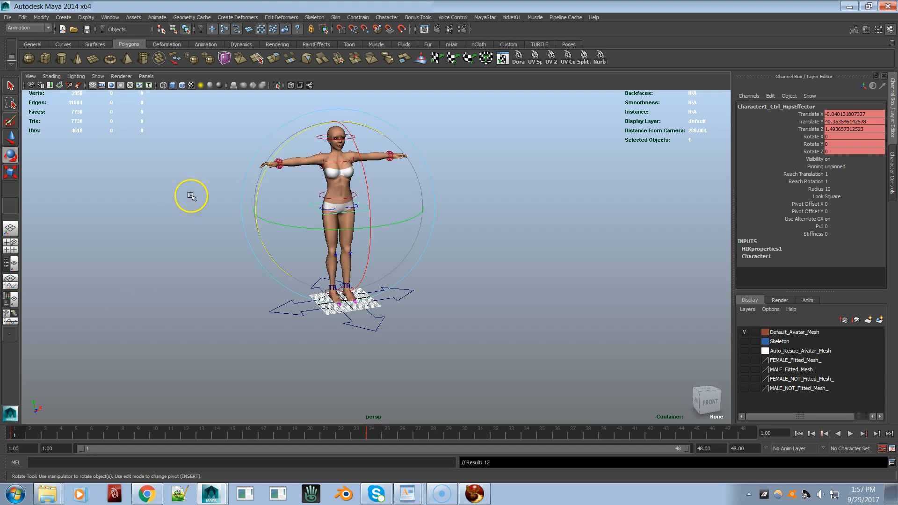
Select the right wrist control and copy its key at frame 1
left_click(320, 118)
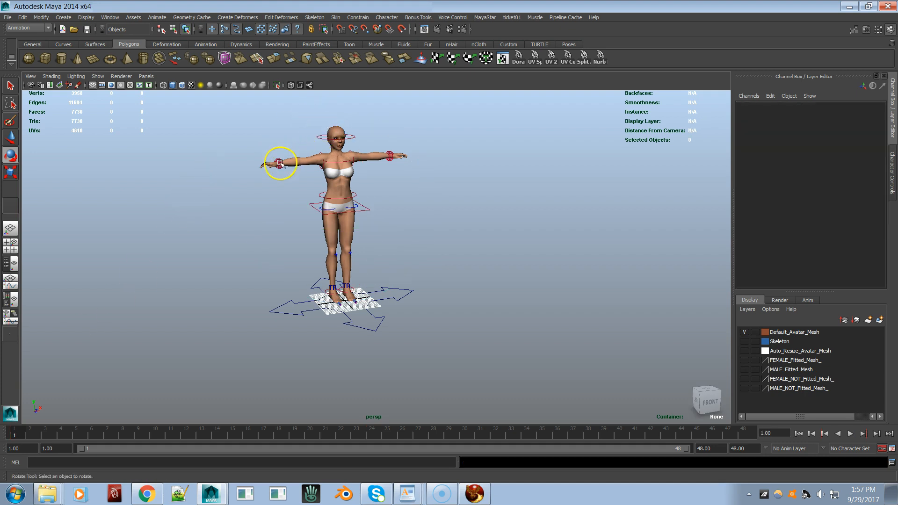
left_click(279, 163)
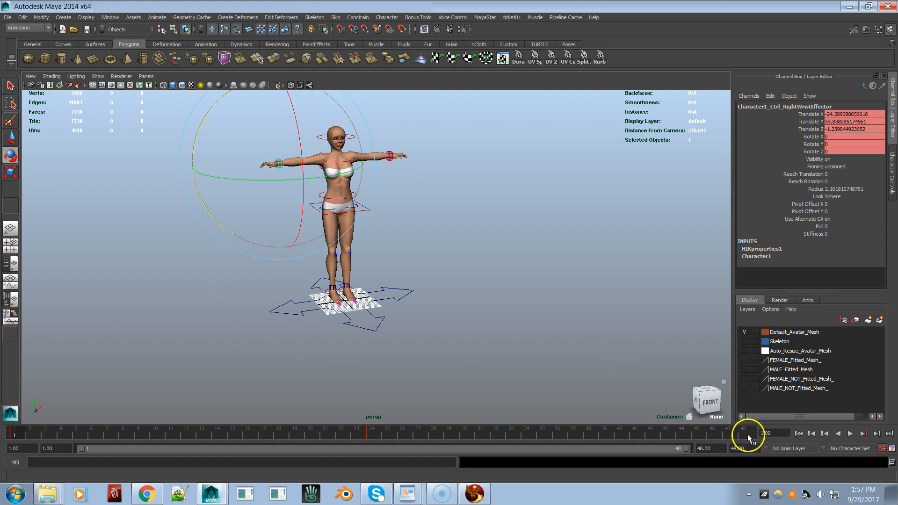
left_click_drag(12, 435, 22, 435)
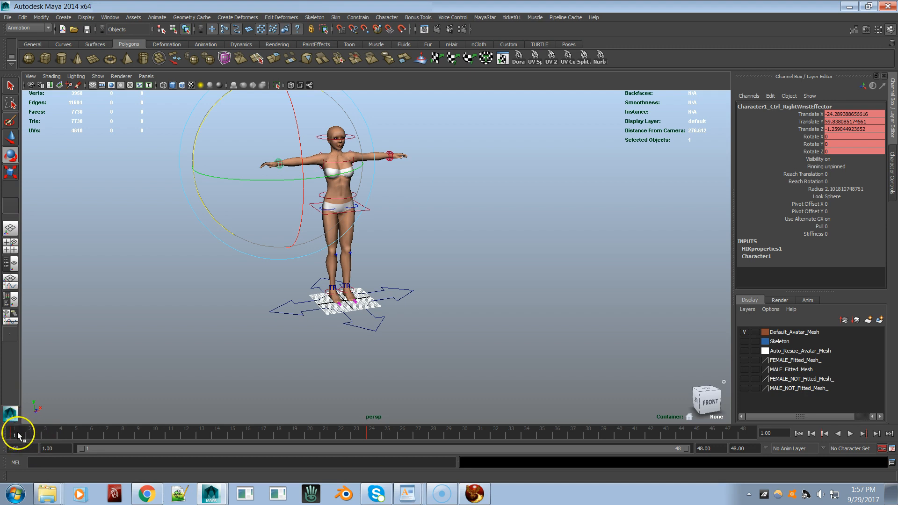
right_click(18, 435)
left_click(17, 436)
right_click_drag(18, 436, 67, 313)
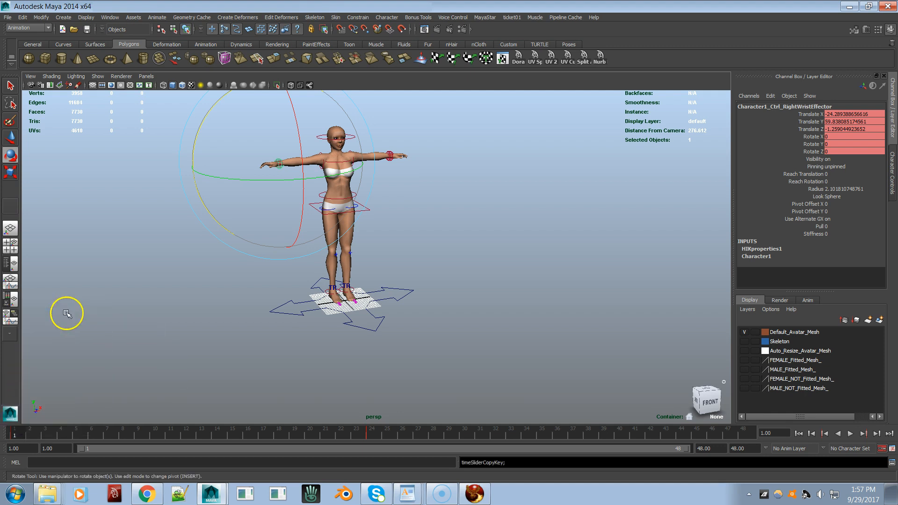
Paste the copied right wrist key at frame 48 and play the animation from the start
left_click(748, 435)
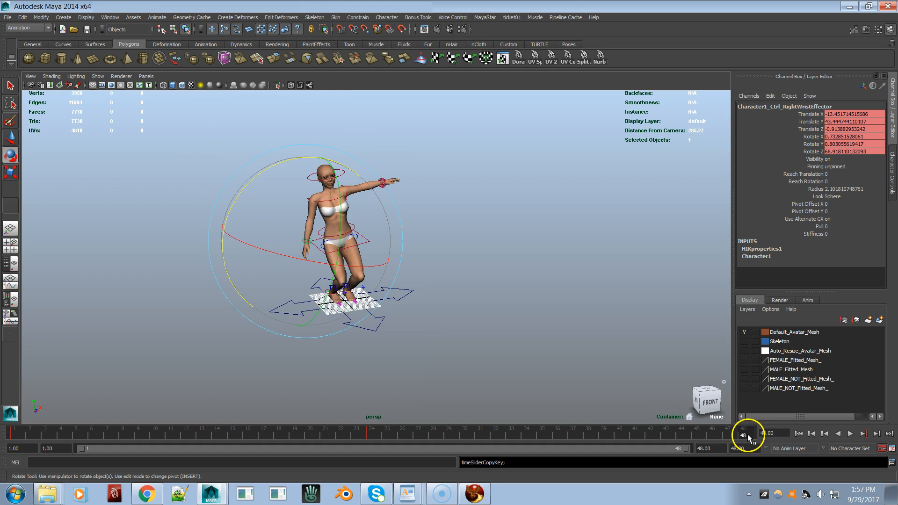
right_click(746, 435)
right_click_drag(746, 436, 844, 327)
mouse_move(349, 433)
left_mouse_down()
mouse_move(161, 441)
mouse_move(567, 446)
mouse_move(774, 467)
mouse_move(532, 456)
mouse_move(106, 467)
mouse_move(734, 448)
mouse_move(346, 433)
mouse_move(521, 421)
mouse_move(22, 430)
left_mouse_up()
key("alt+v")
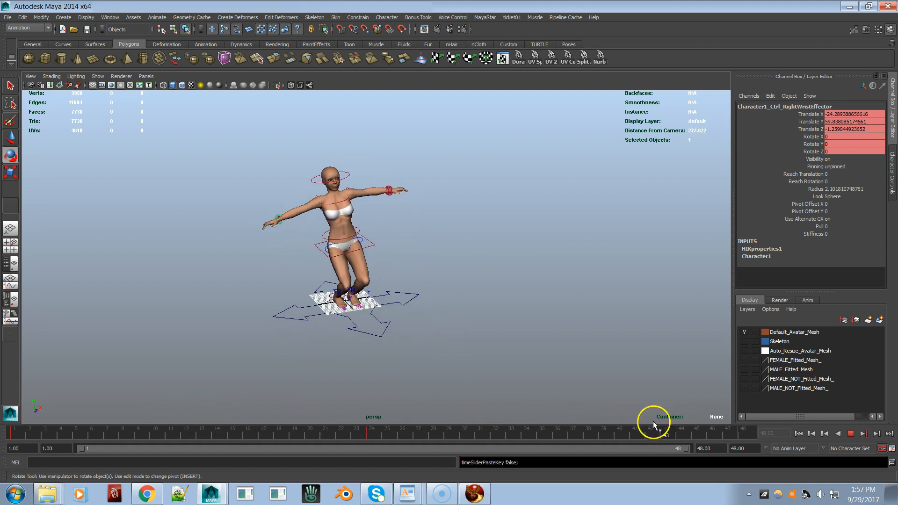
Raise Move_Avatar_Control to about 20.8 in Translate Y at frame 24
left_click(378, 435)
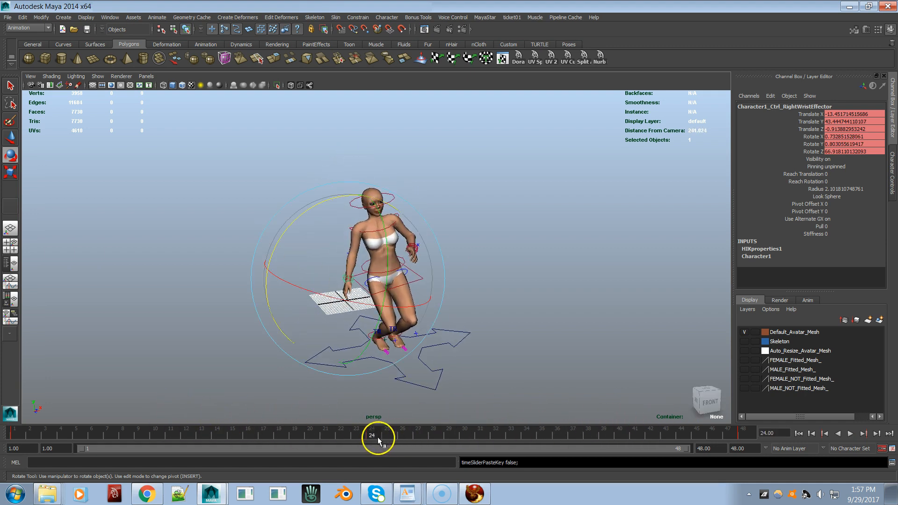
left_click(405, 395)
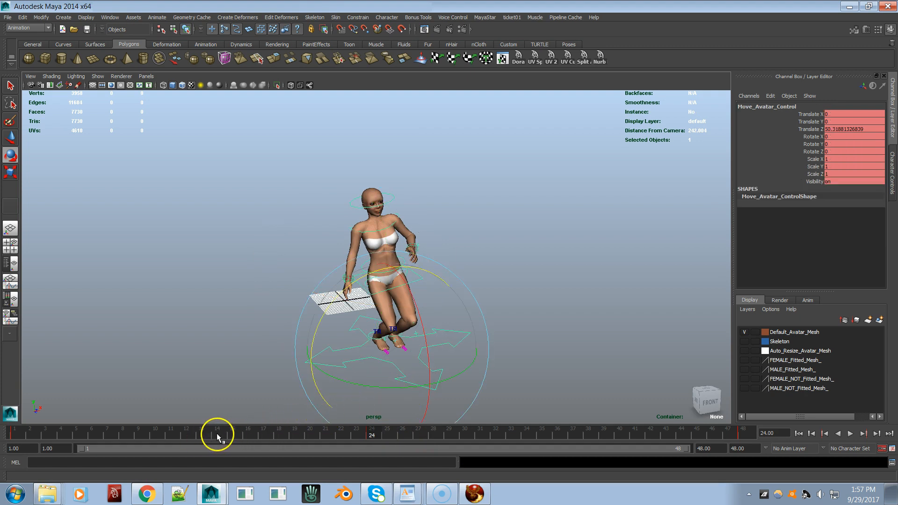
left_click(217, 434)
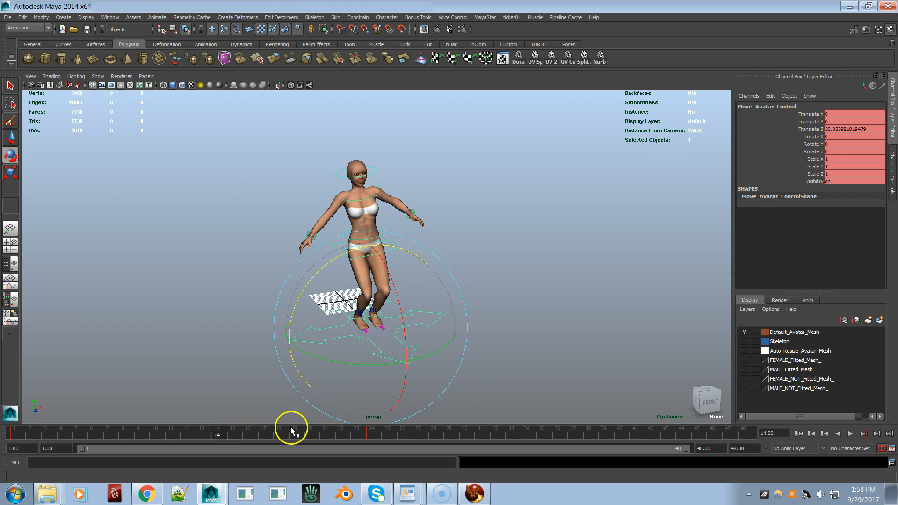
left_click(377, 434)
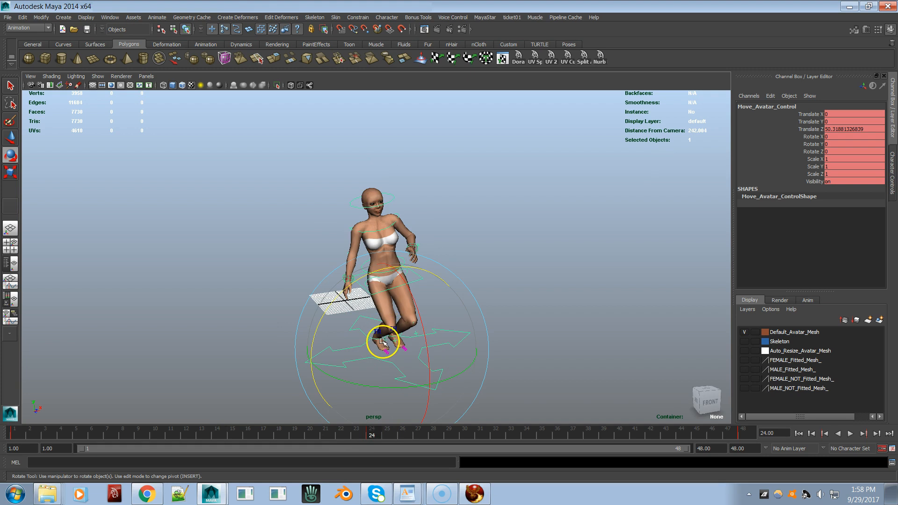
key("w")
left_click_drag(391, 301, 403, 236)
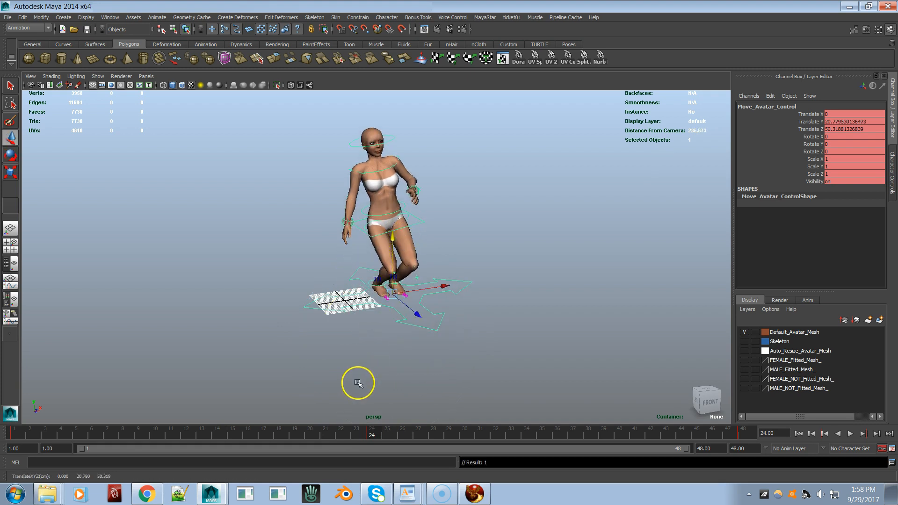
Lower Move_Avatar_Control to about 4.1 in Translate Y at frame 14 and play the animation from the start
left_click(213, 435)
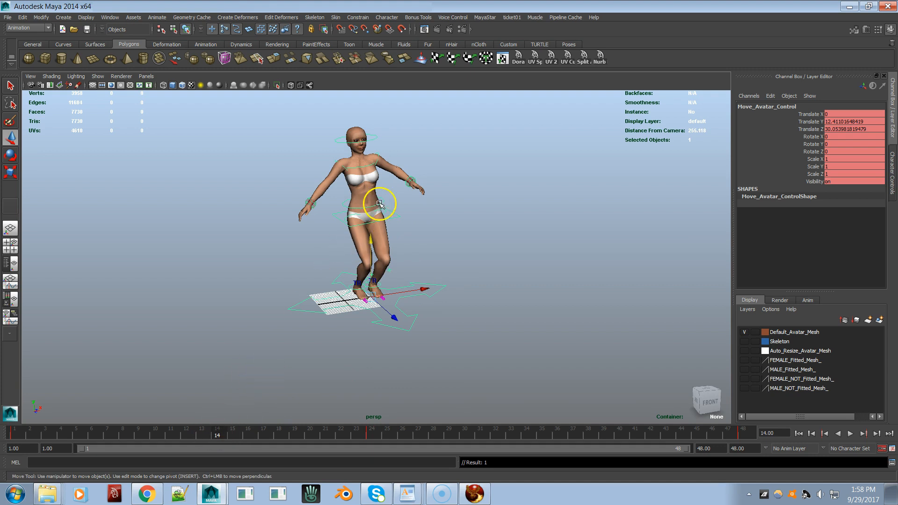
left_click_drag(370, 240, 370, 262)
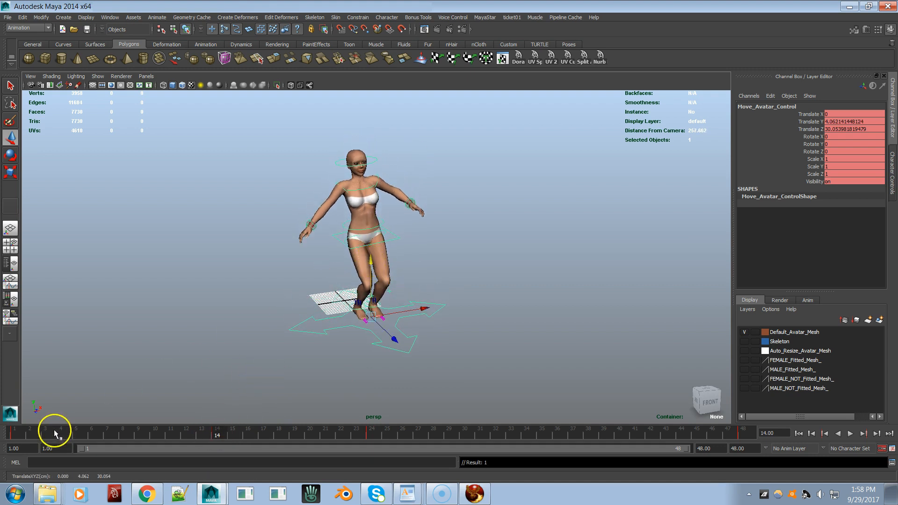
key("alt+v")
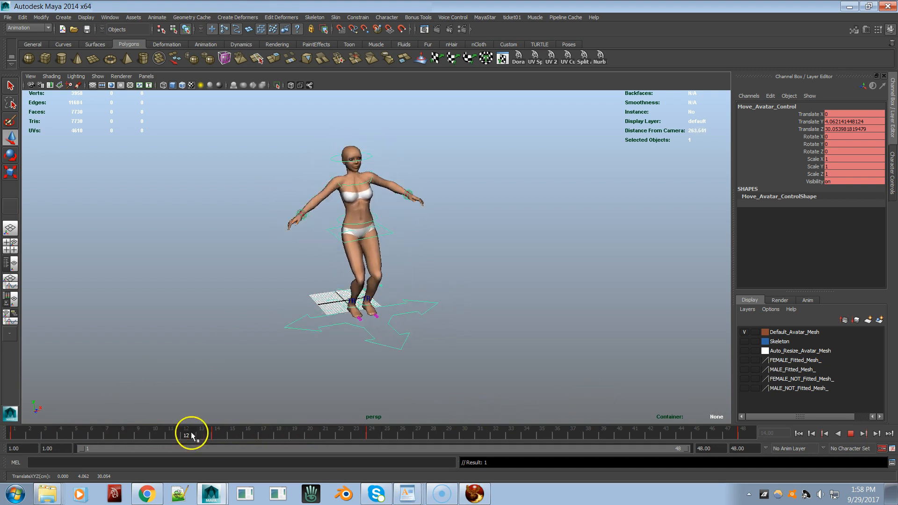
mouse_move(60, 421)
left_mouse_down()
mouse_move(399, 415)
mouse_move(59, 422)
left_mouse_up()
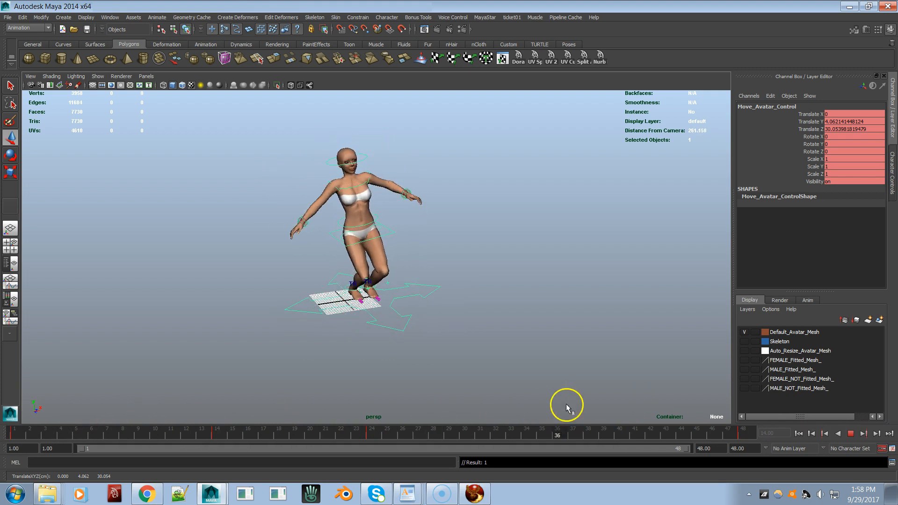
left_click_drag(209, 430, 22, 434)
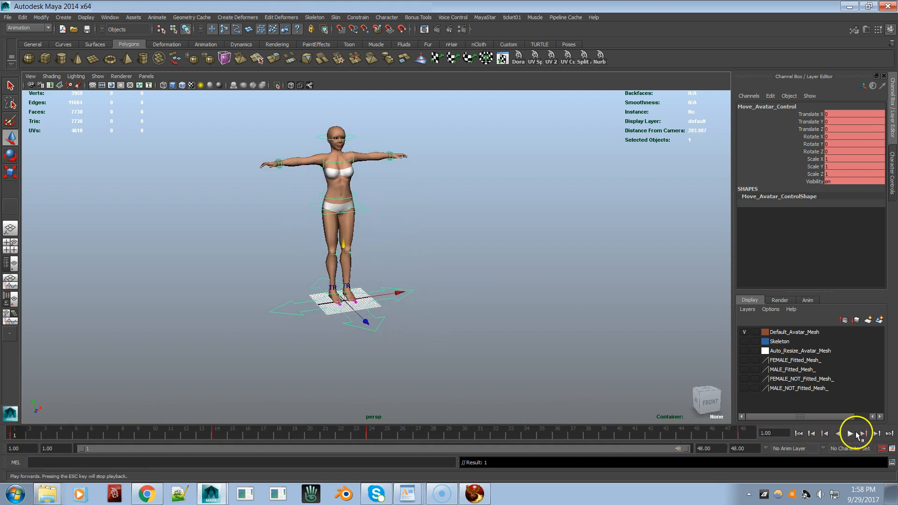
left_click(850, 433)
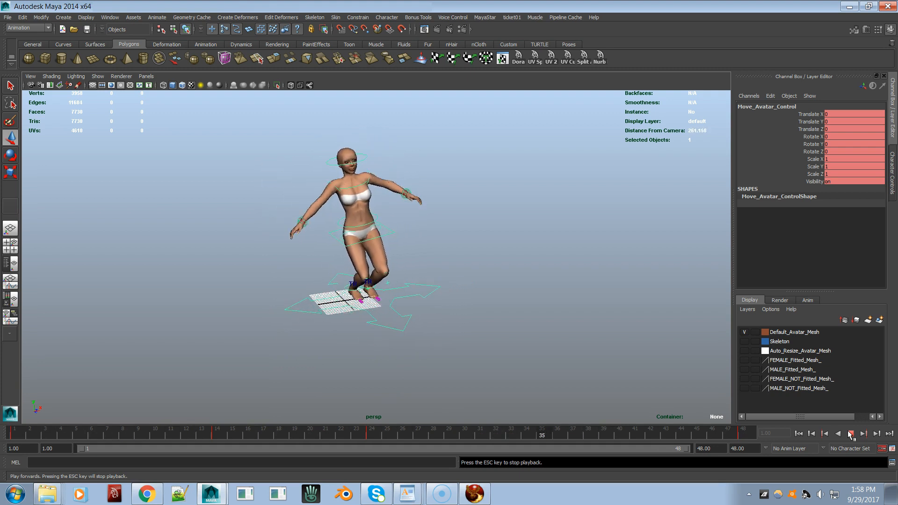
left_click(850, 435)
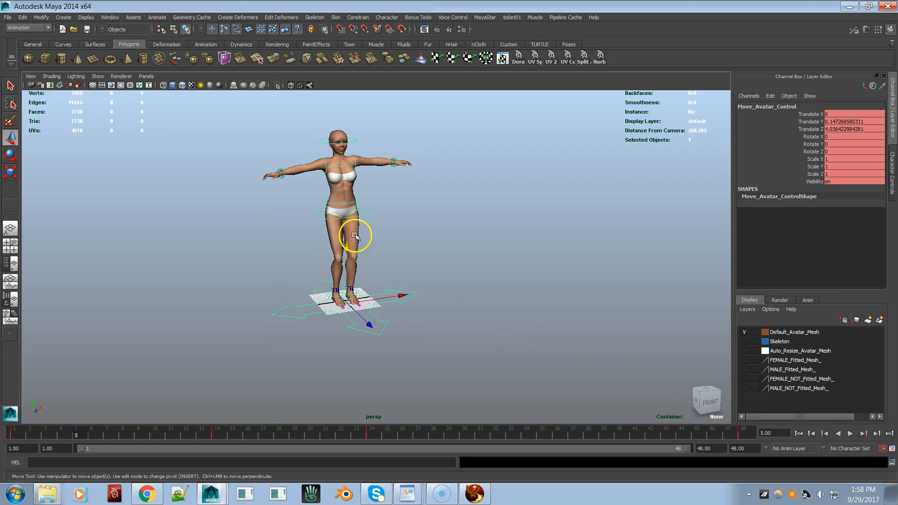
Open the MayaStar BVH Export 1.5 dialog and narrow its window to fit the options
left_click(479, 20)
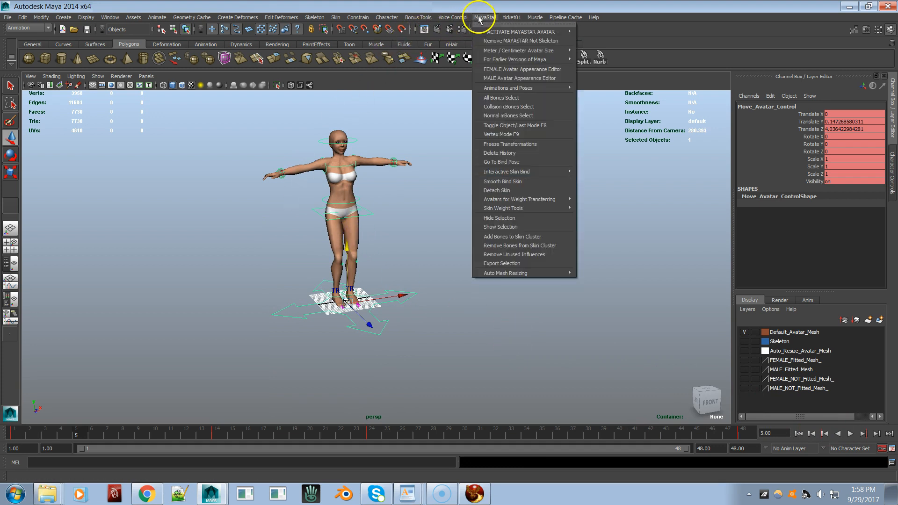
mouse_move(491, 31)
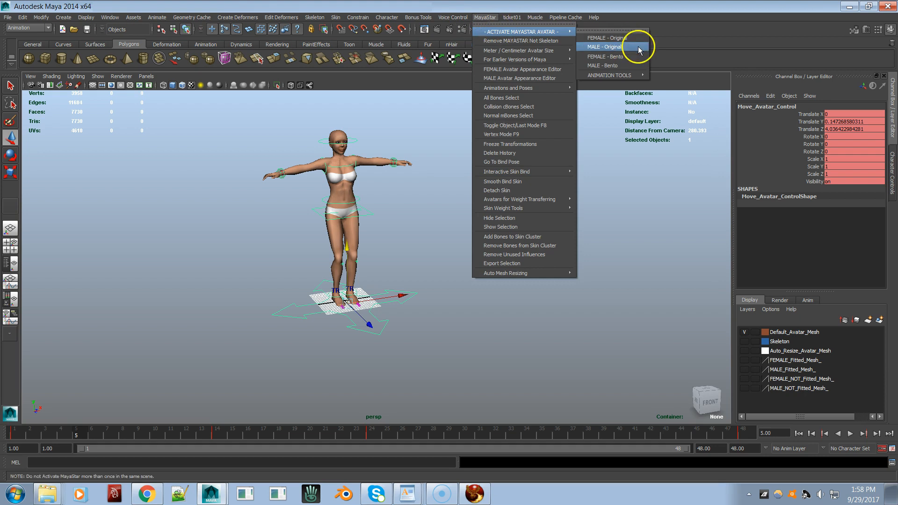
mouse_move(631, 75)
mouse_move(748, 128)
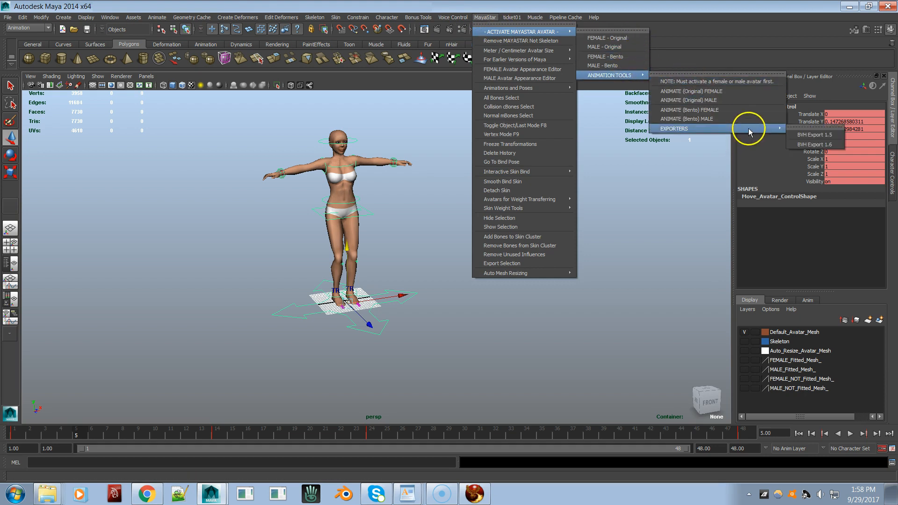
left_click(826, 136)
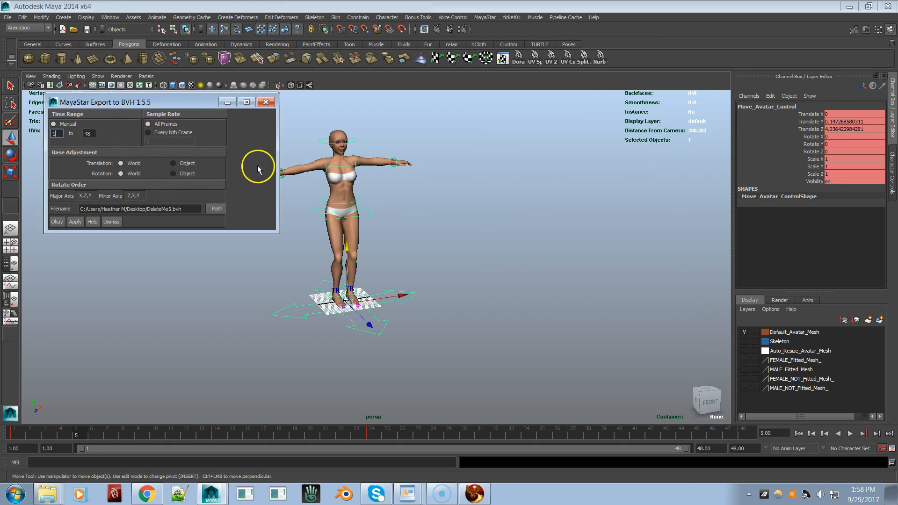
left_click_drag(279, 146, 230, 155)
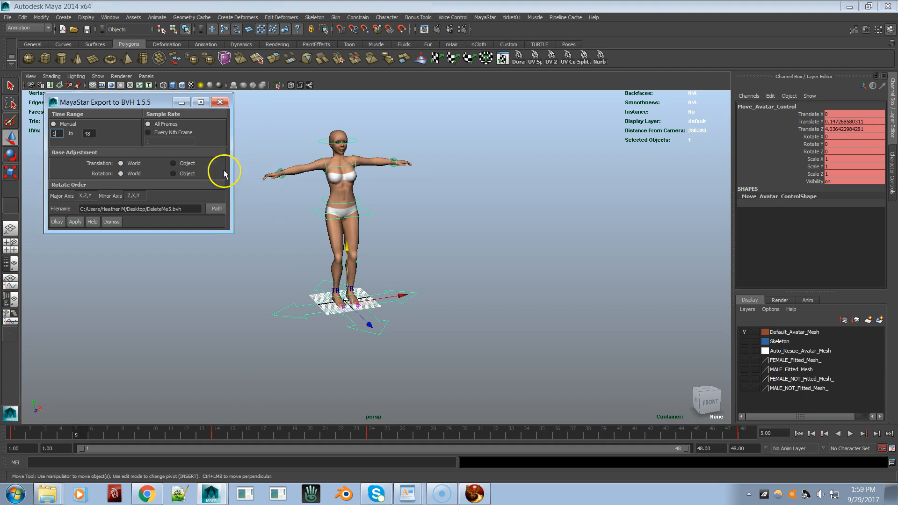
left_click_drag(111, 232, 110, 234)
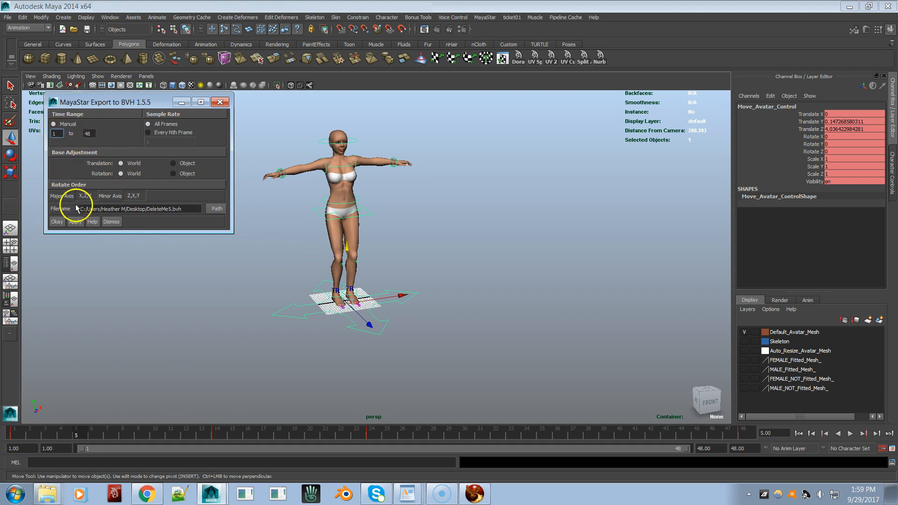
Export frames 1 to 48 to DeleteMe5.bvh, overwriting the existing file, and close the exporter
left_click(72, 222)
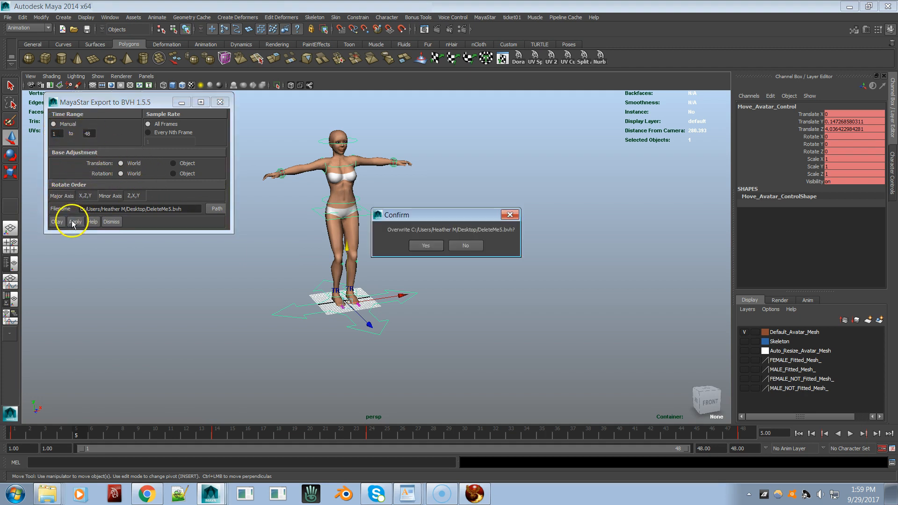
left_click(426, 246)
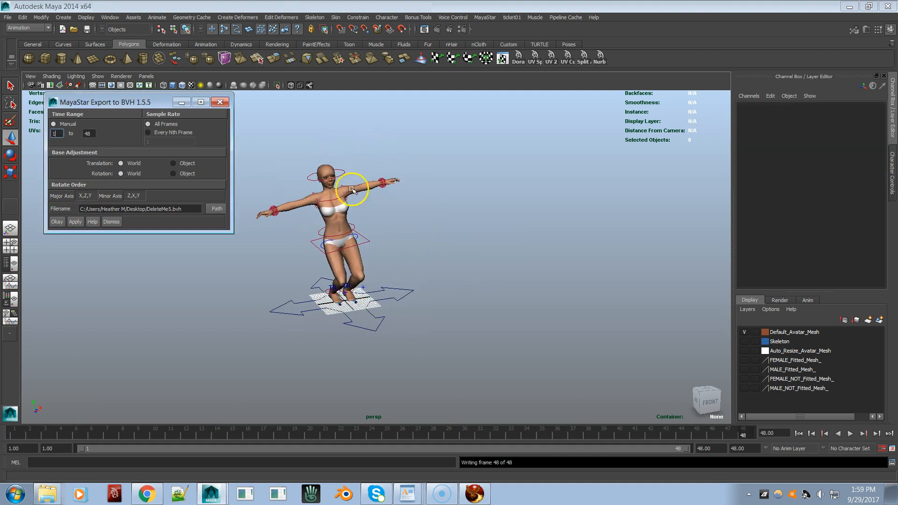
left_click(491, 214)
left_click(436, 316)
left_click(220, 103)
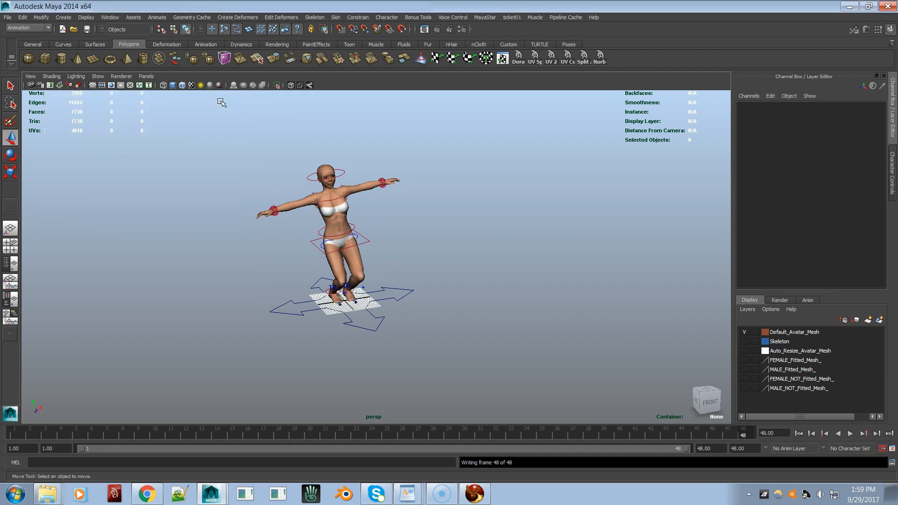
Open the MayaStar BVH exporters 1.5.3 and 1.5.1 in turn to view their options, and close them
left_click(463, 300)
left_click(509, 44)
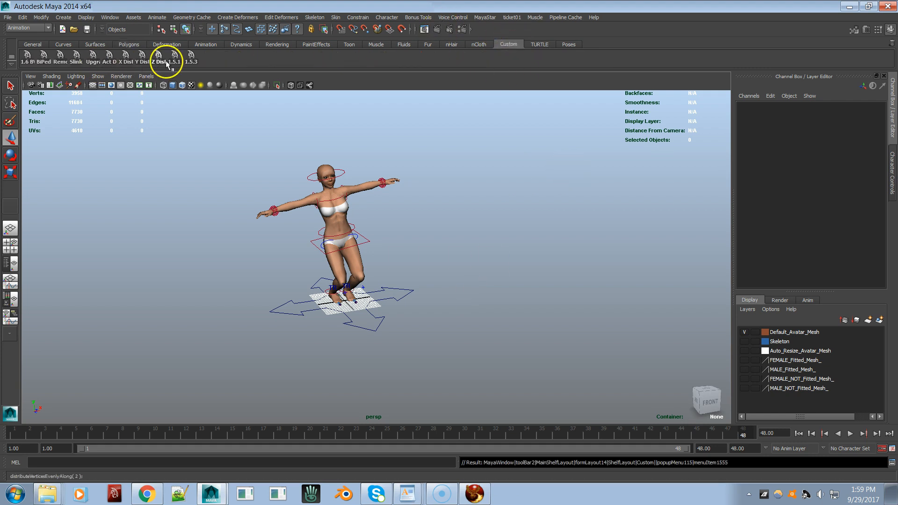
left_click(191, 55)
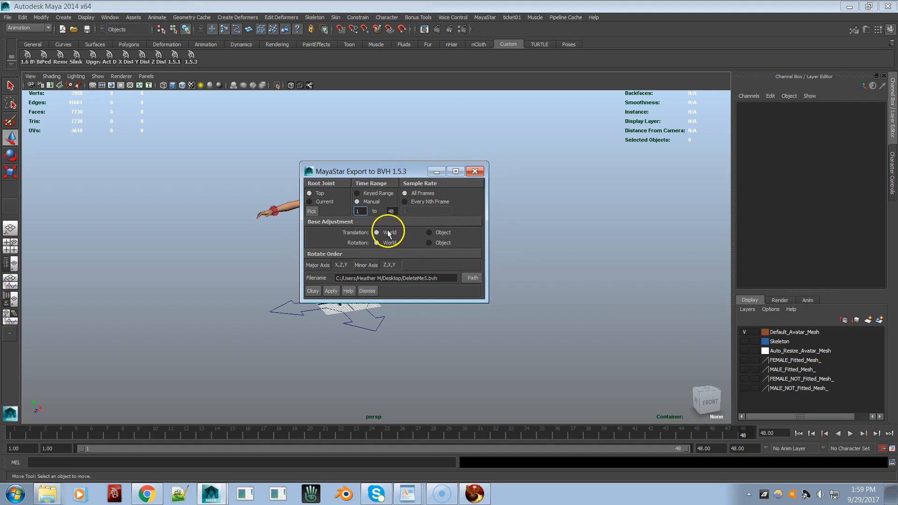
left_click(474, 174)
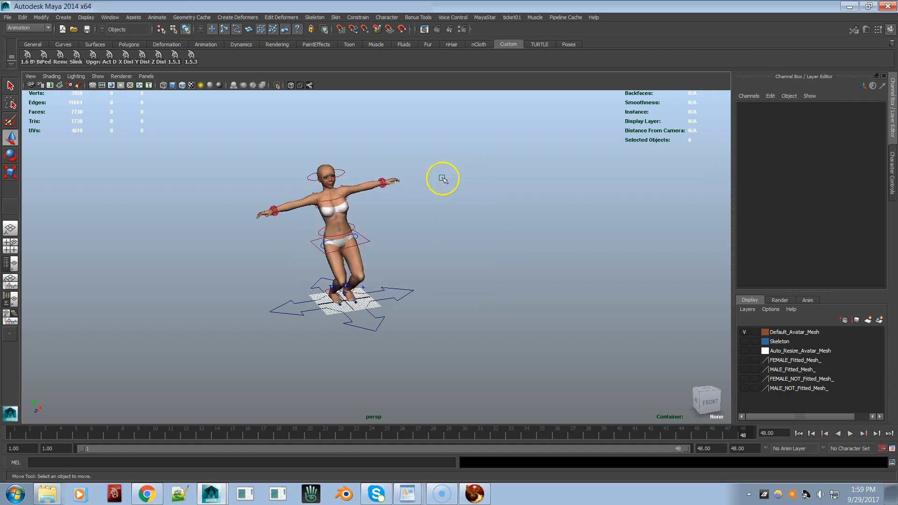
left_click(191, 55)
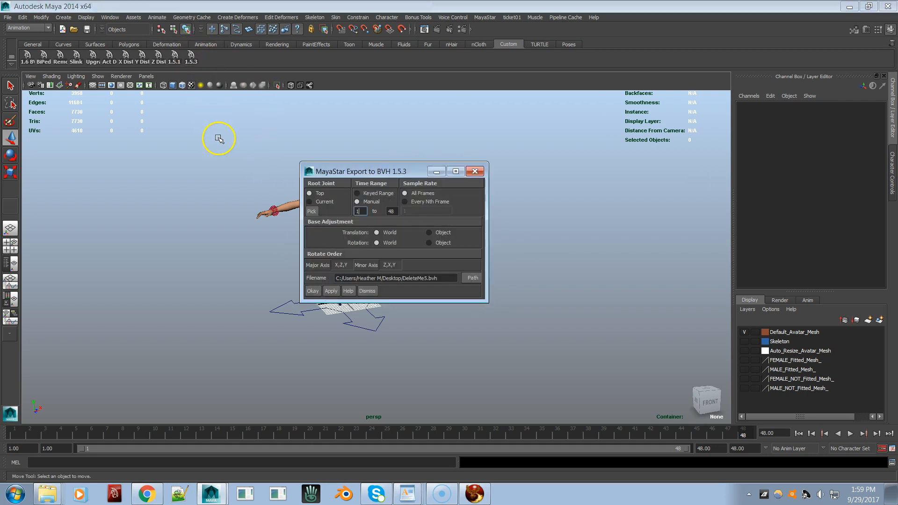
left_click(474, 172)
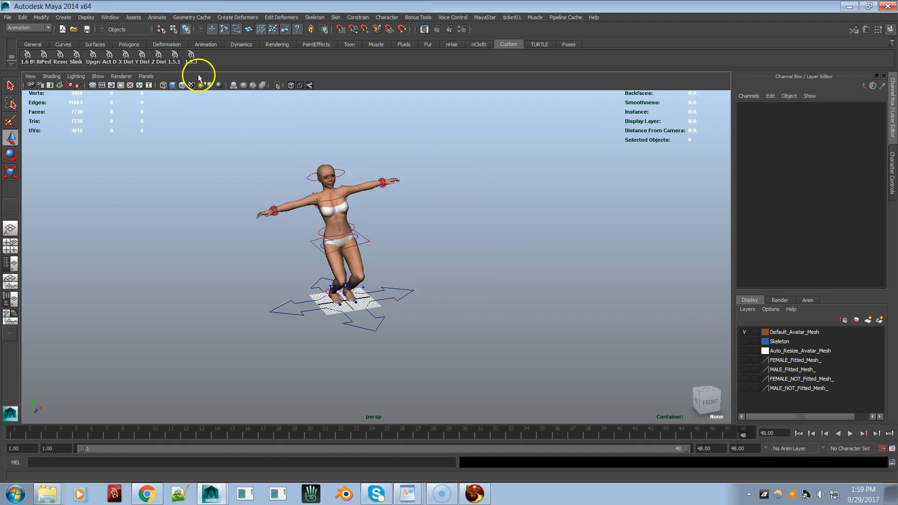
left_click(174, 56)
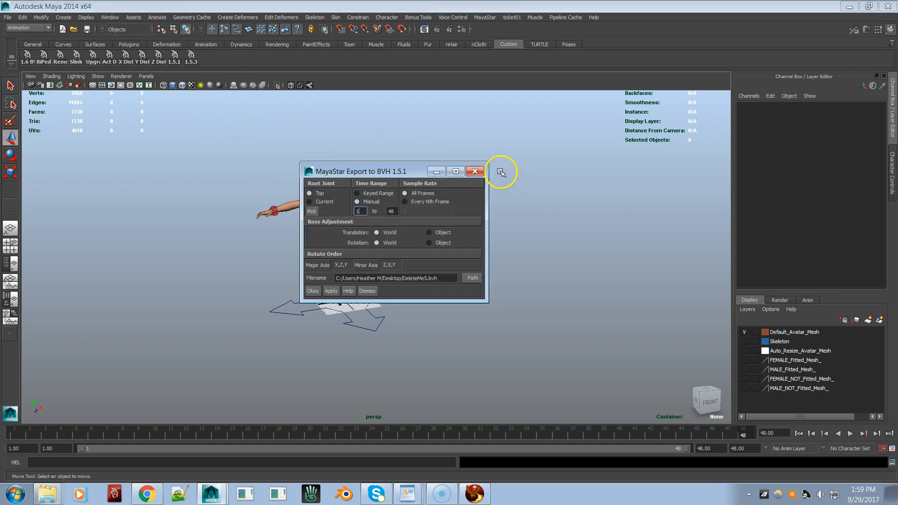
left_click(474, 171)
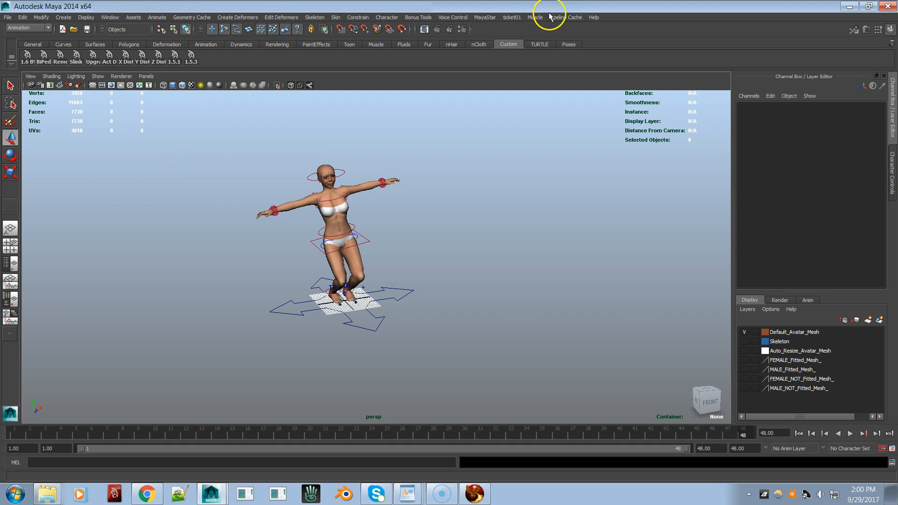
left_click(490, 19)
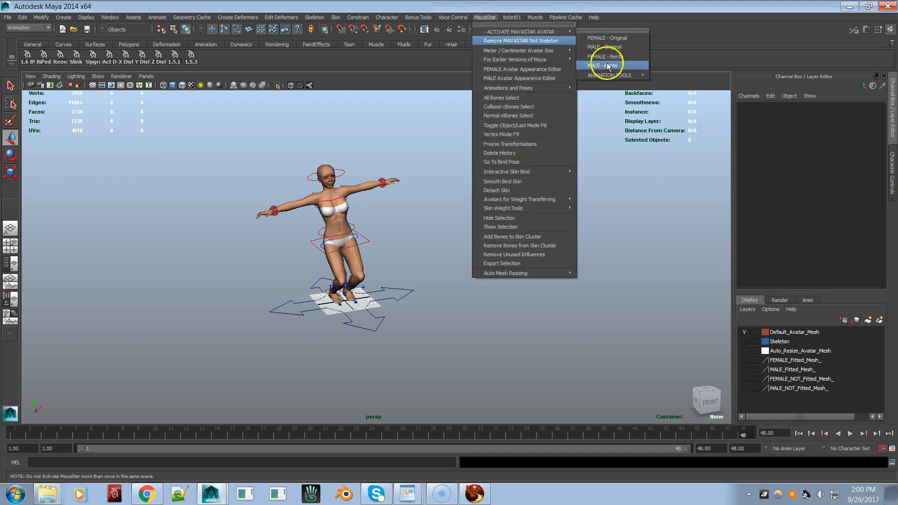
mouse_move(568, 32)
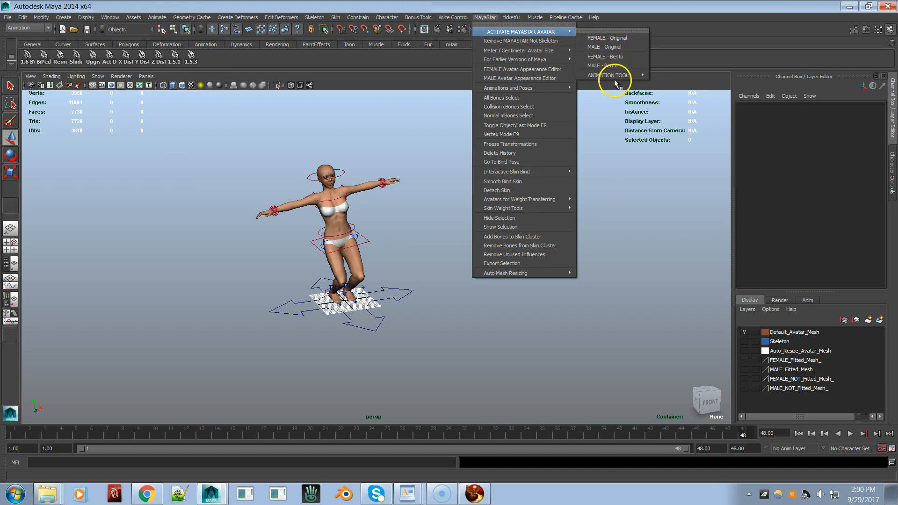
mouse_move(613, 75)
mouse_move(716, 127)
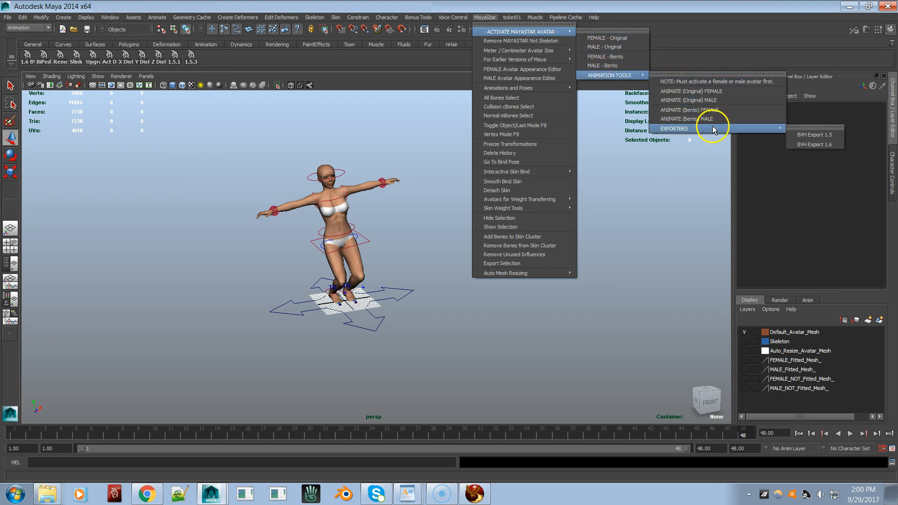
left_click(414, 130)
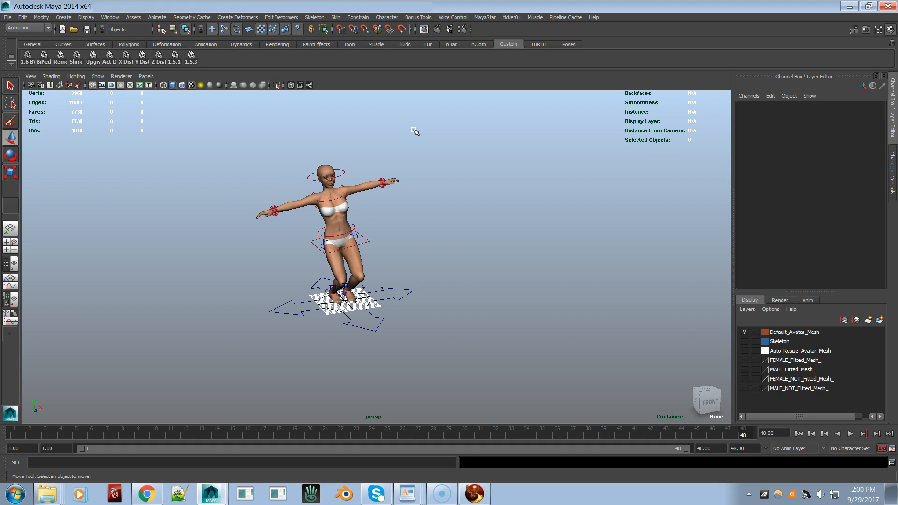
left_click(187, 62)
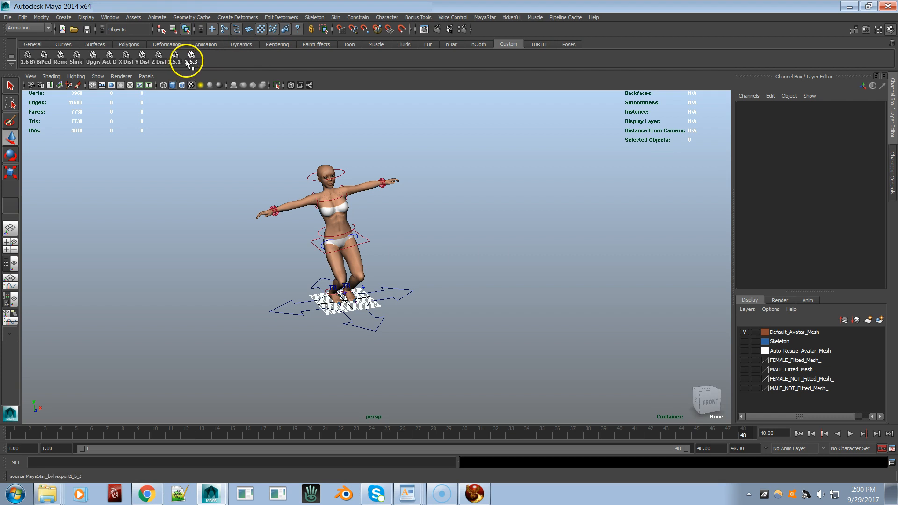
Reopen the MayaStar BVH Export 1.5 dialog and move it clear of the avatar
left_click(489, 17)
mouse_move(553, 32)
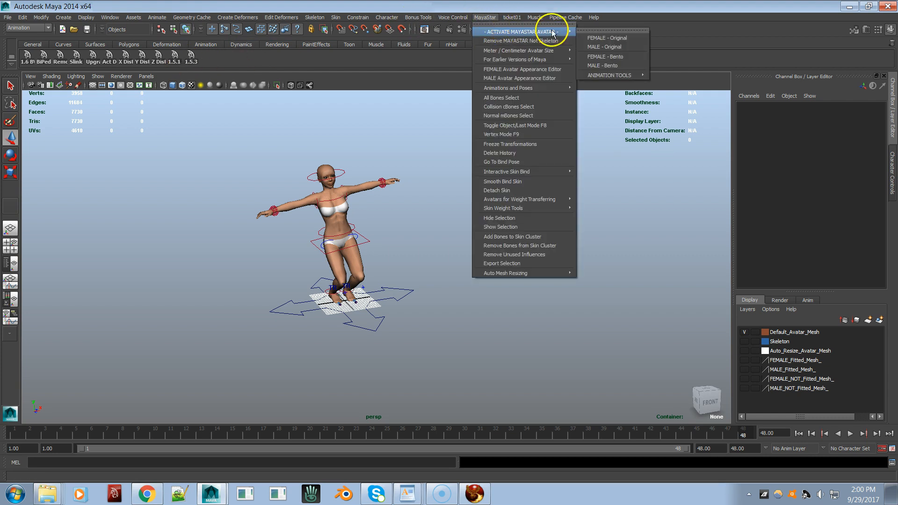
mouse_move(608, 75)
mouse_move(737, 131)
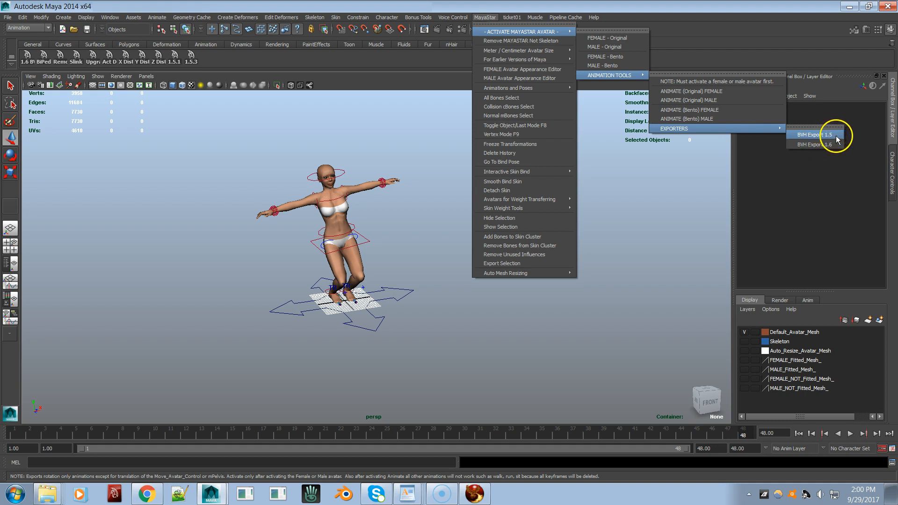
mouse_move(502, 173)
left_click(834, 137)
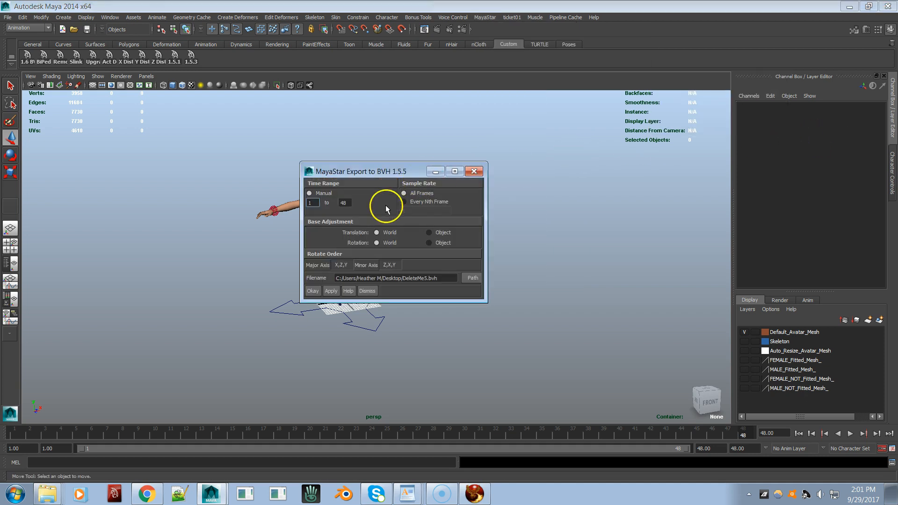
left_click_drag(376, 174, 531, 150)
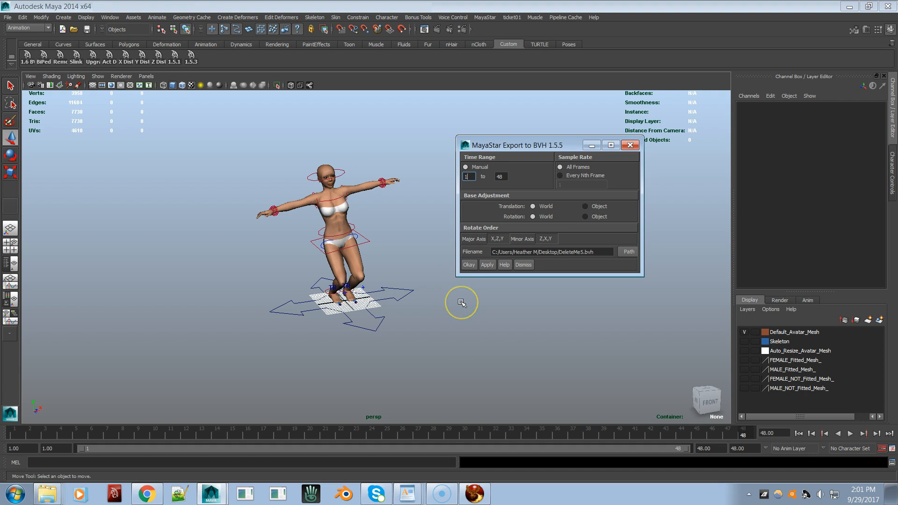
left_click(354, 273)
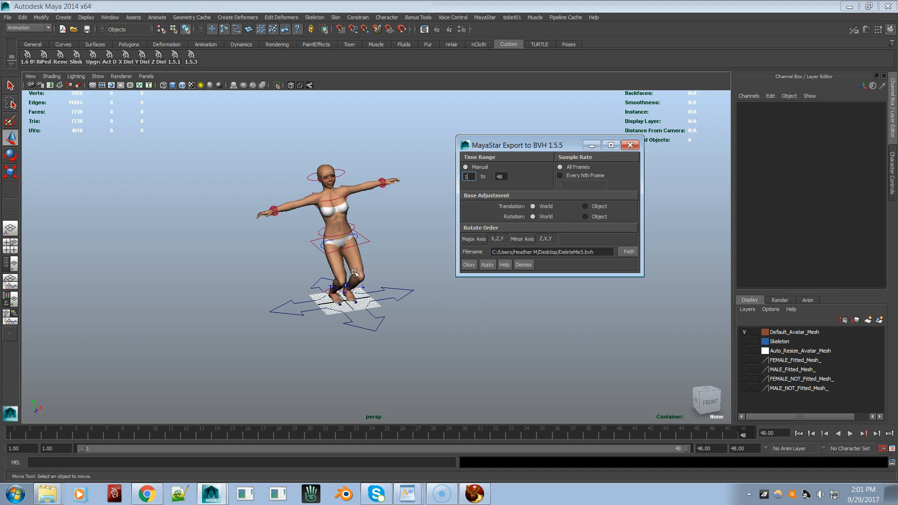